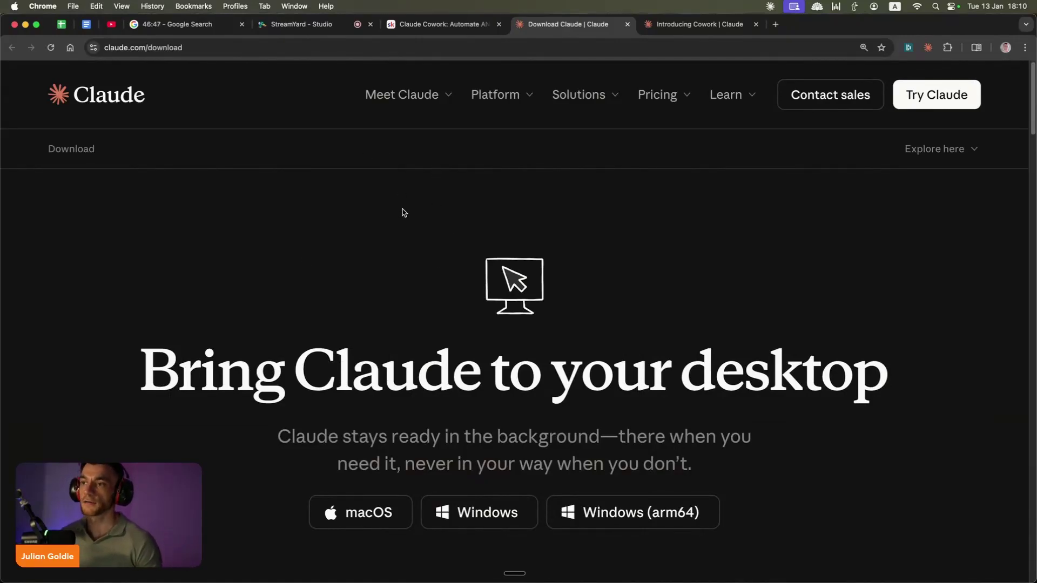
# Step: Skim the Claude download page, then switch to the Introducing Cowork blog post
pyautogui.scroll(-6, 287, 301)
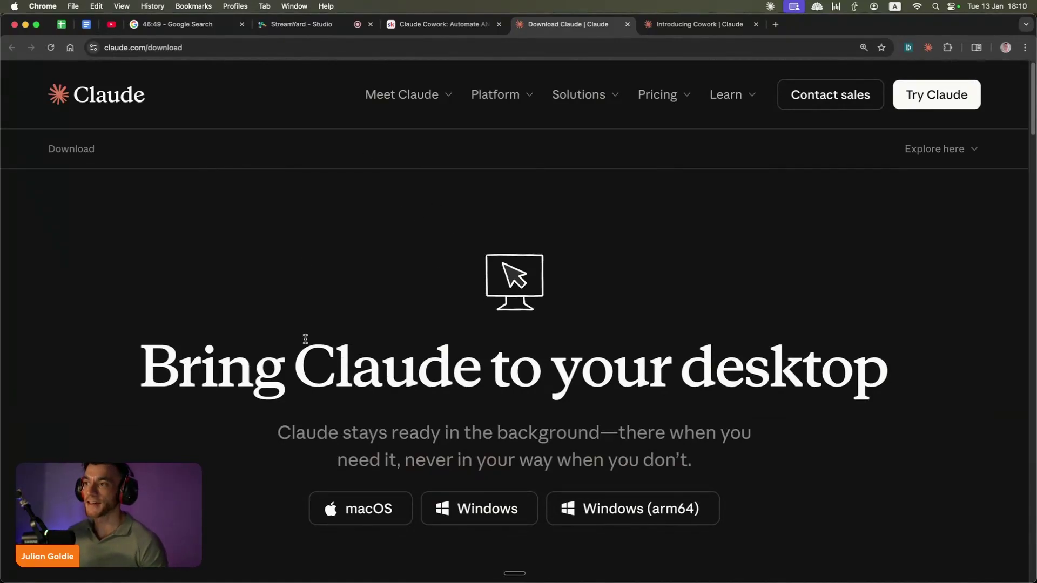
pyautogui.scroll(-5, 269, 290)
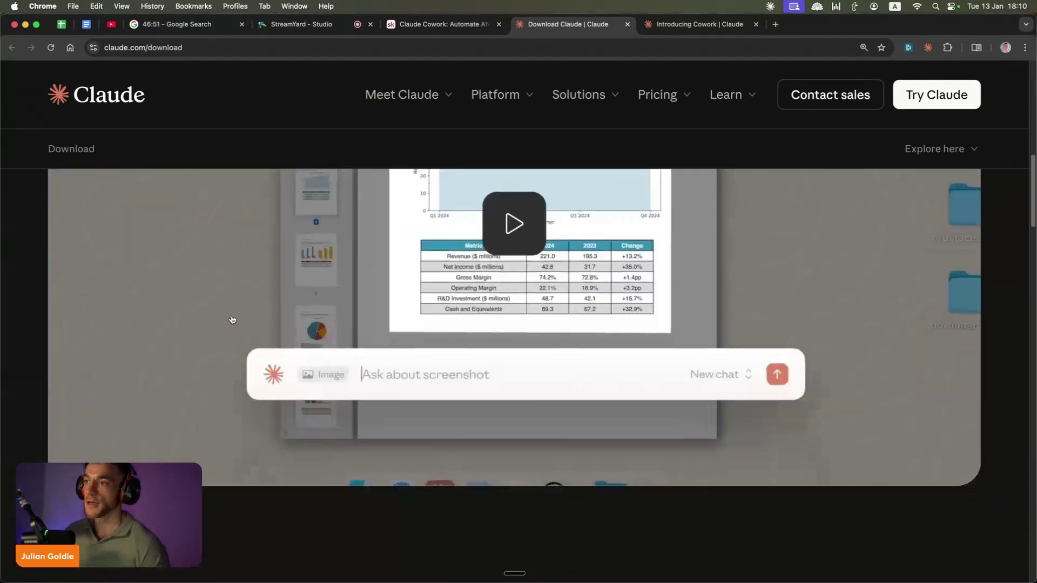
pyautogui.scroll(10, 334, 268)
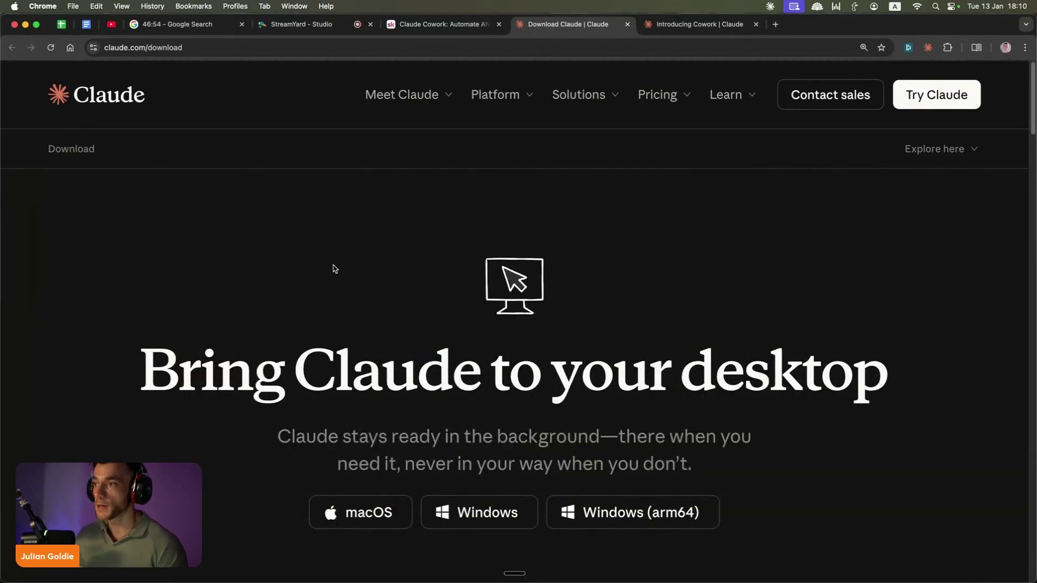
pyautogui.scroll(-2, 280, 290)
pyautogui.scroll(-20, 426, 333)
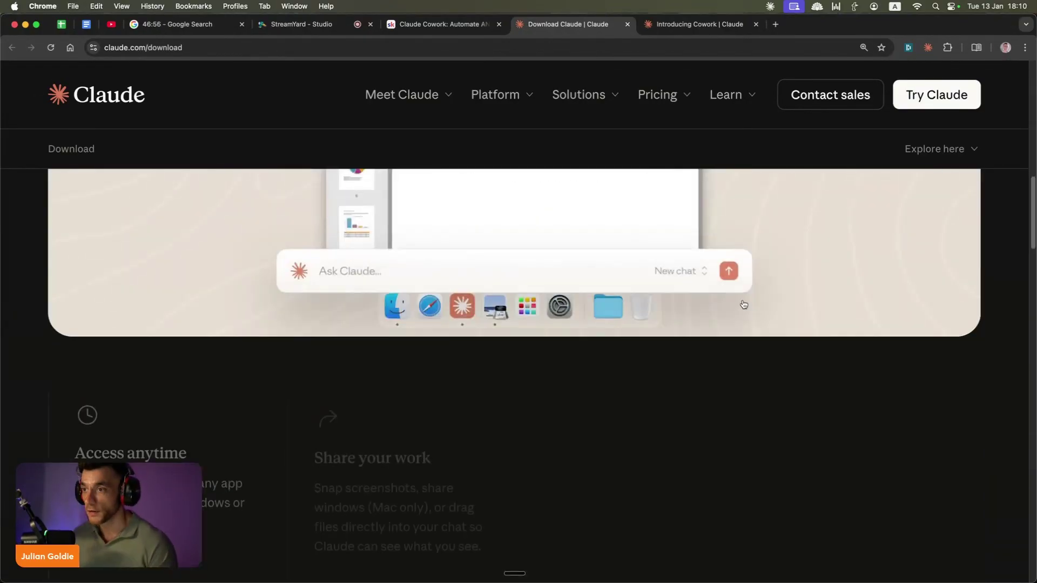
pyautogui.scroll(20, 462, 342)
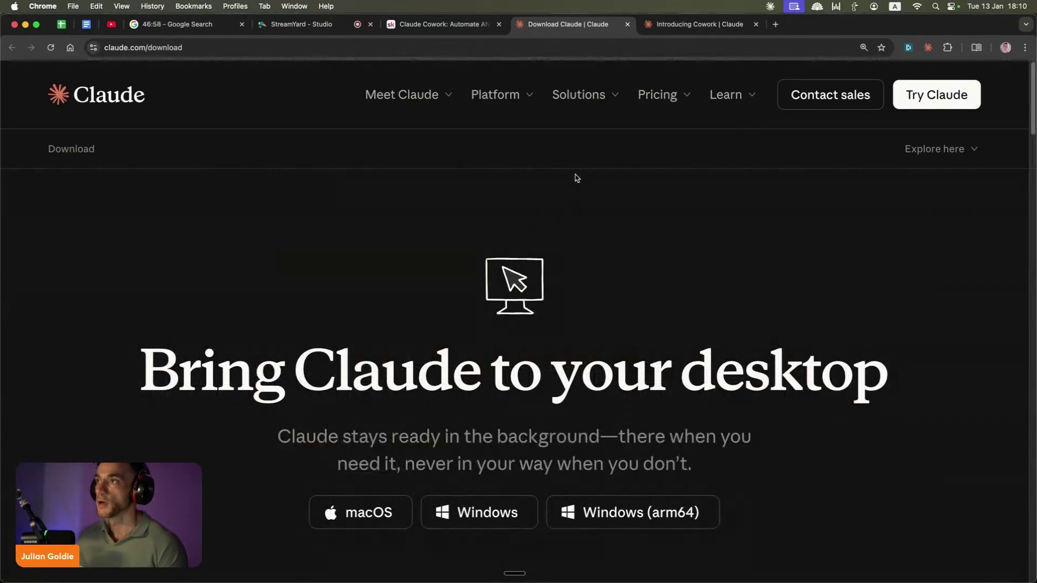
pyautogui.click(658, 24)
pyautogui.click(627, 24)
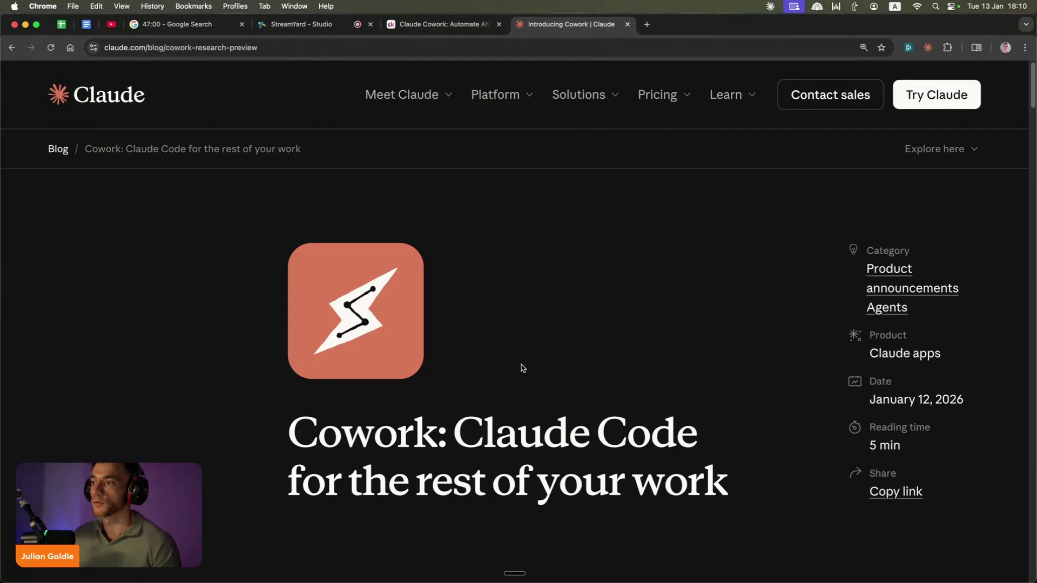
pyautogui.scroll(-3, 325, 352)
pyautogui.moveTo(325, 351); pyautogui.dragTo(733, 349)
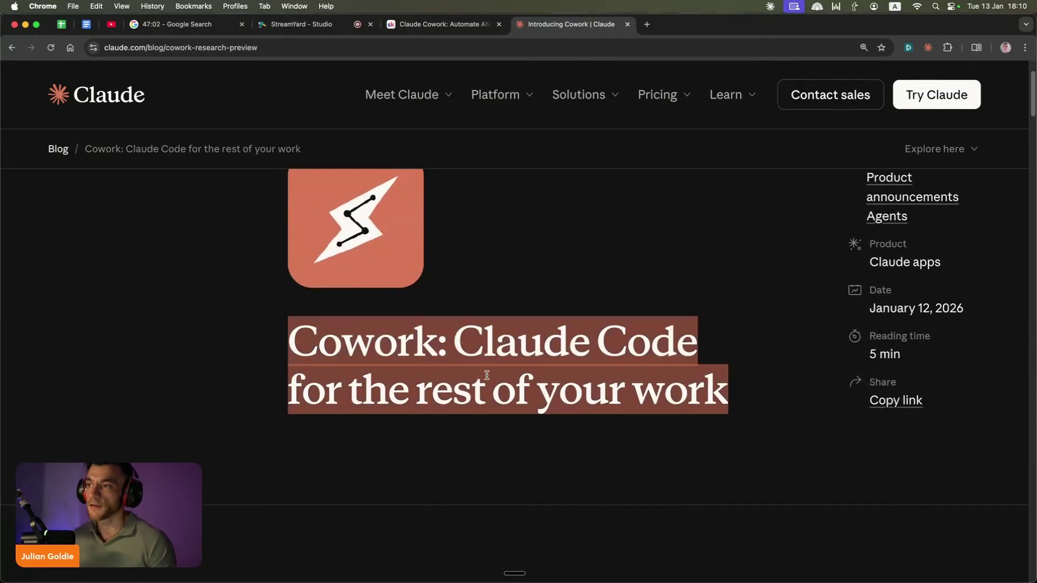
pyautogui.scroll(-15, 486, 374)
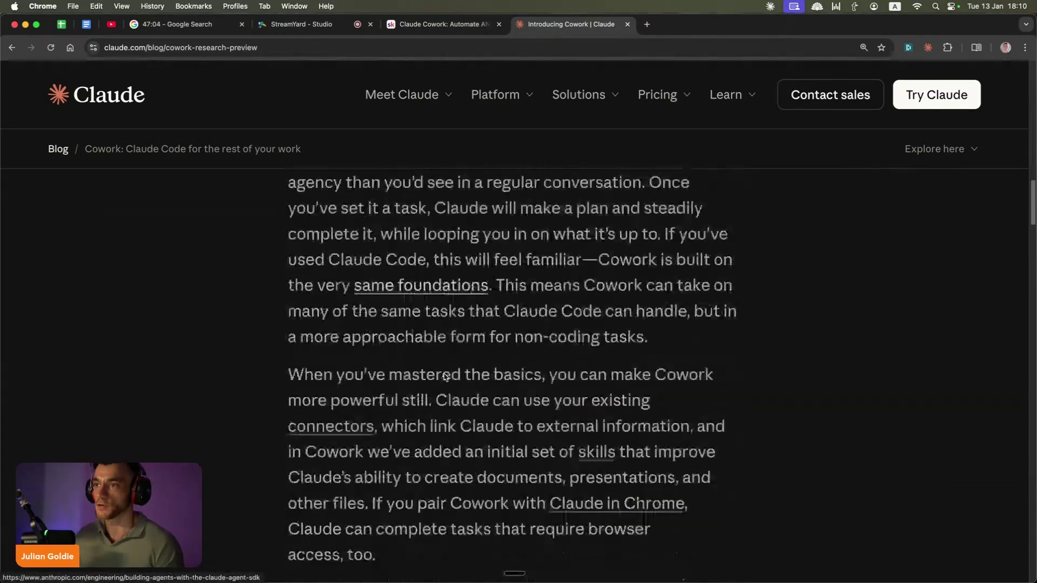
pyautogui.scroll(-10, 445, 377)
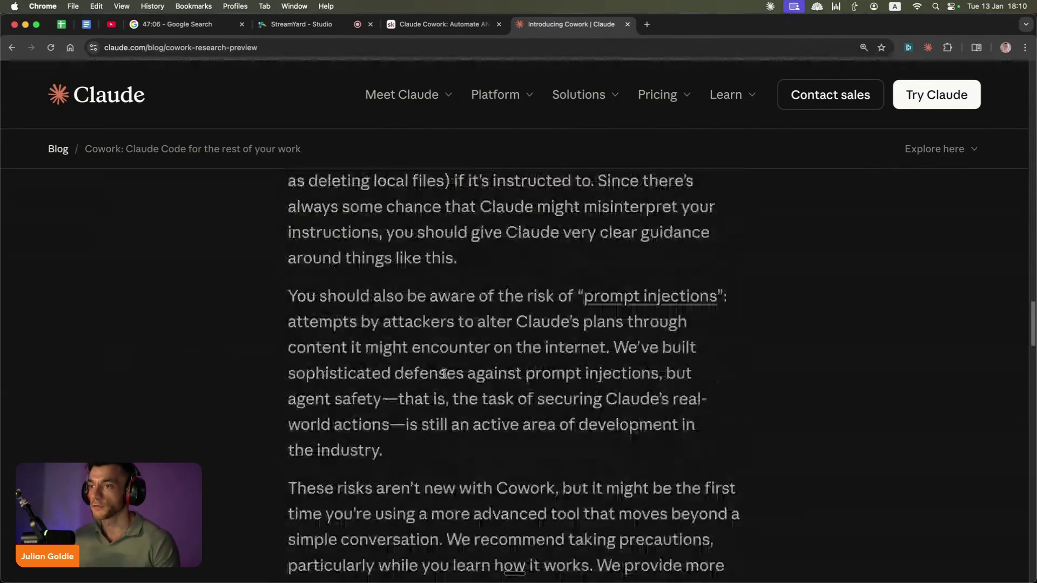
# Step: Bring up Claude's Cowork task list and restart the Tetris game in its preview
pyautogui.press('super+Tab')
pyautogui.click(81, 36)
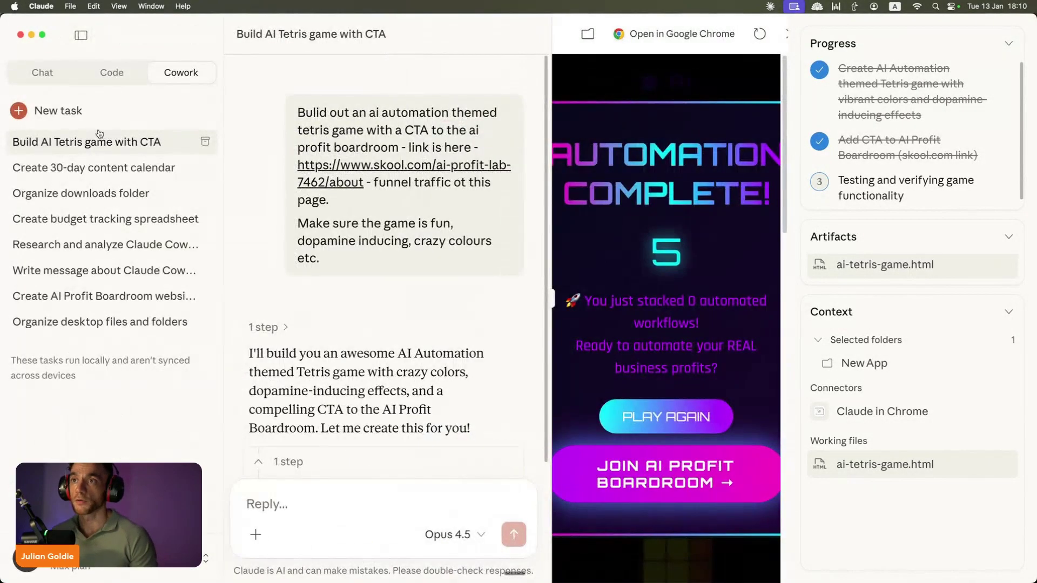
pyautogui.click(626, 408)
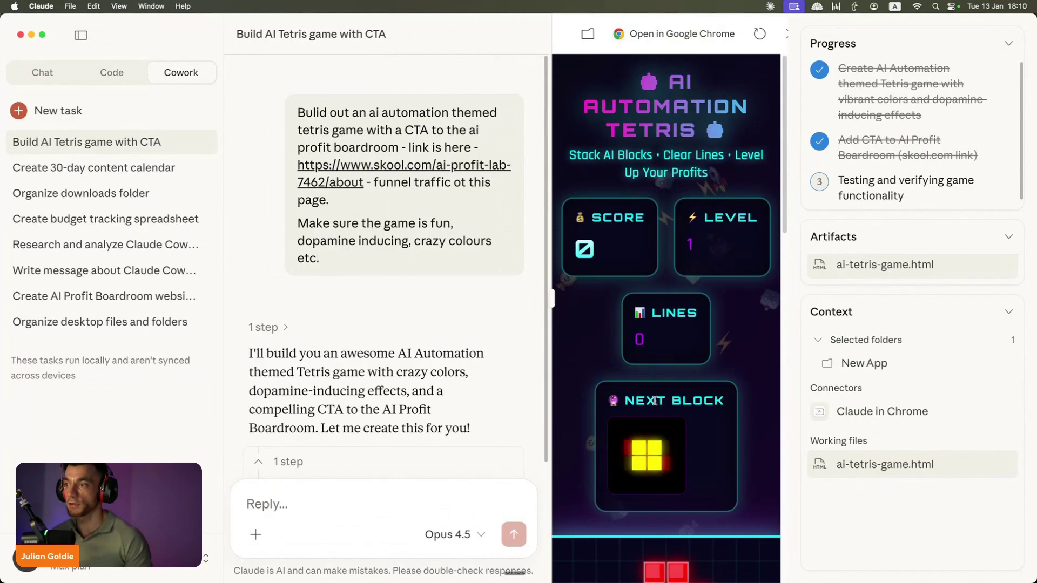
pyautogui.scroll(-10, 654, 401)
pyautogui.scroll(10, 651, 378)
pyautogui.scroll(-8, 648, 346)
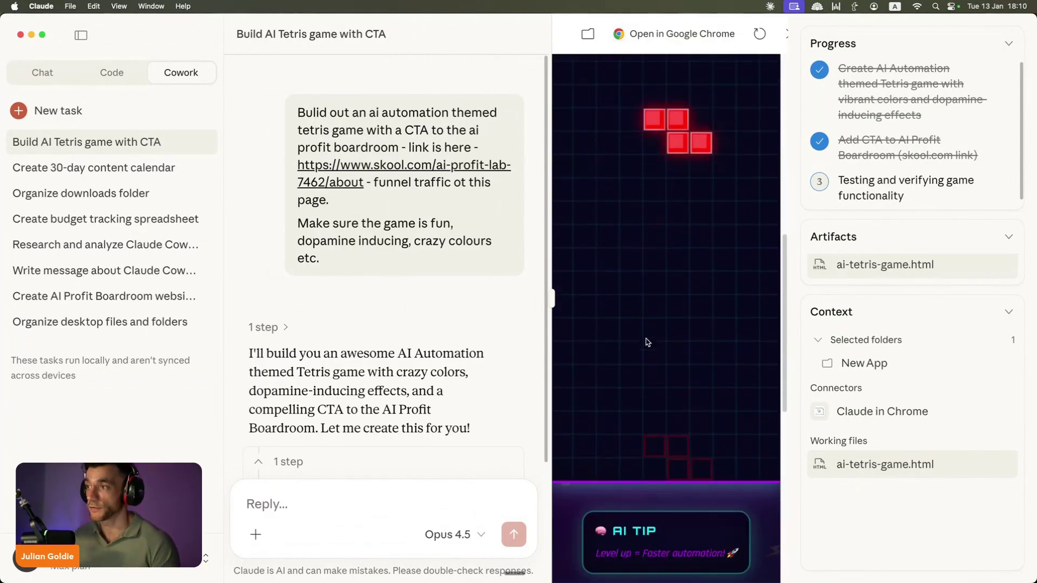
# Step: Browse the content calendar, downloads, budget and research tasks, then open Write message about Claude Cowork
pyautogui.click(120, 167)
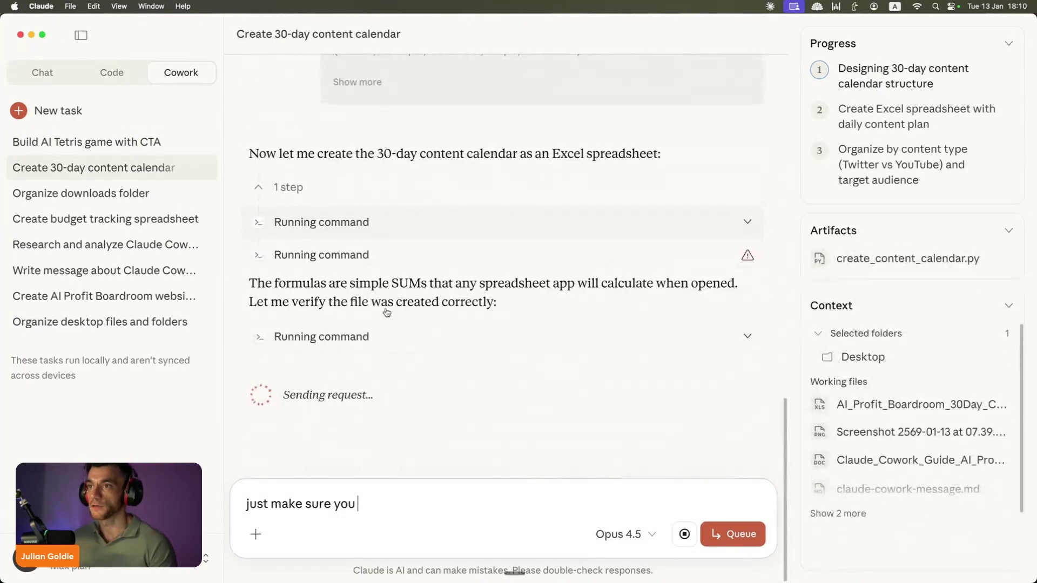
pyautogui.click(138, 200)
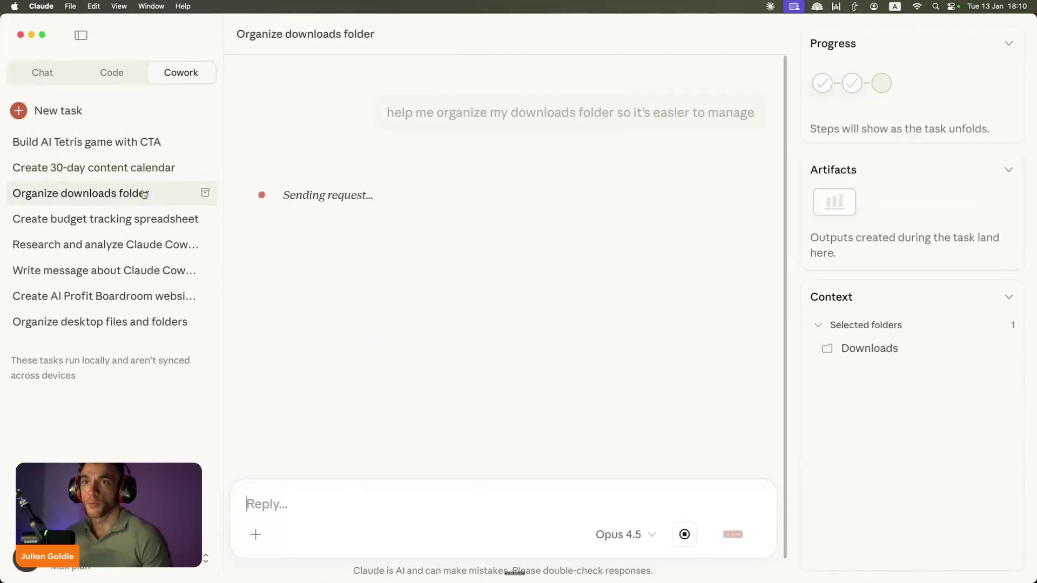
pyautogui.click(128, 220)
pyautogui.click(135, 251)
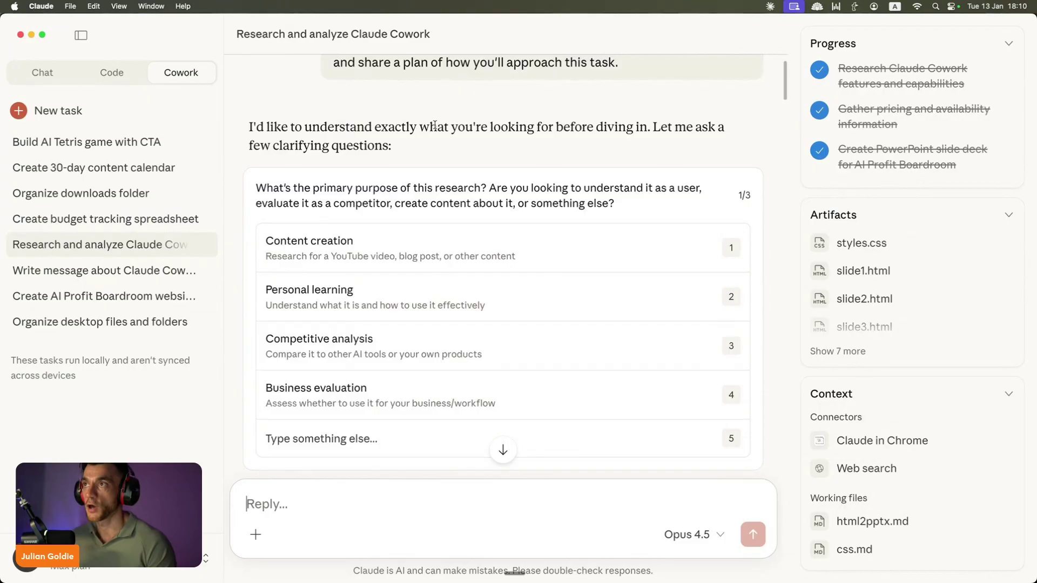
pyautogui.scroll(3, 416, 128)
pyautogui.moveTo(292, 114); pyautogui.dragTo(692, 115)
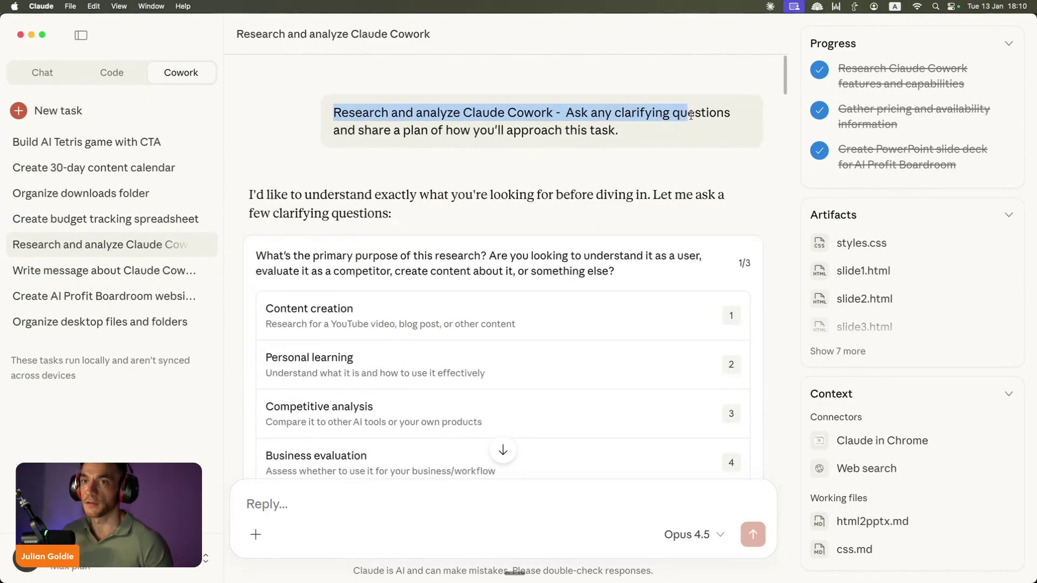
pyautogui.click(24, 276)
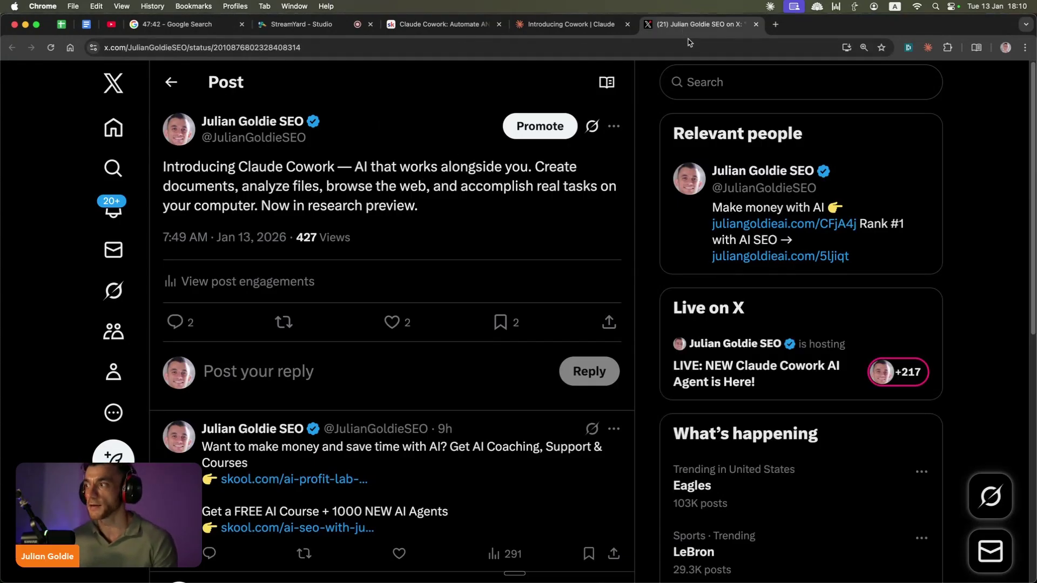
# Step: Close the X post and open the AI Profit Boardroom prototype, ai-profit-boardroom.html, in Chrome
pyautogui.press('super+w')
pyautogui.click(541, 566)
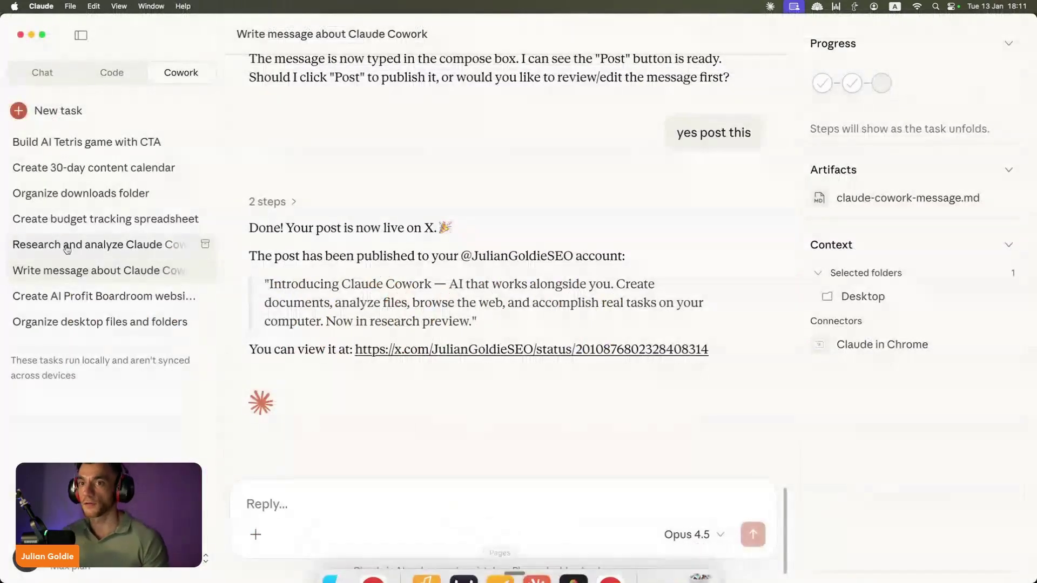
pyautogui.click(135, 294)
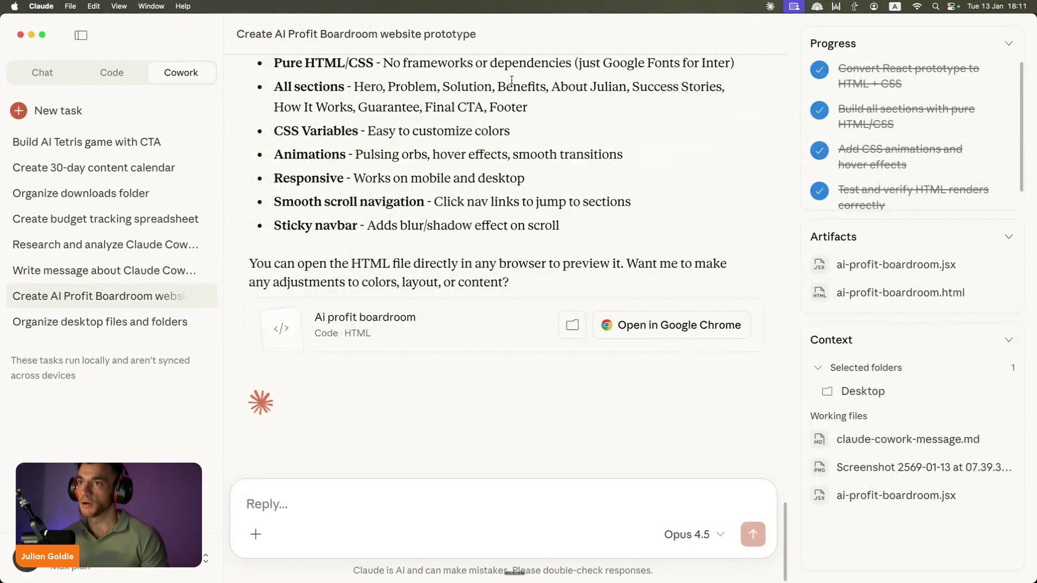
pyautogui.scroll(-10, 643, 255)
pyautogui.scroll(-5, 643, 255)
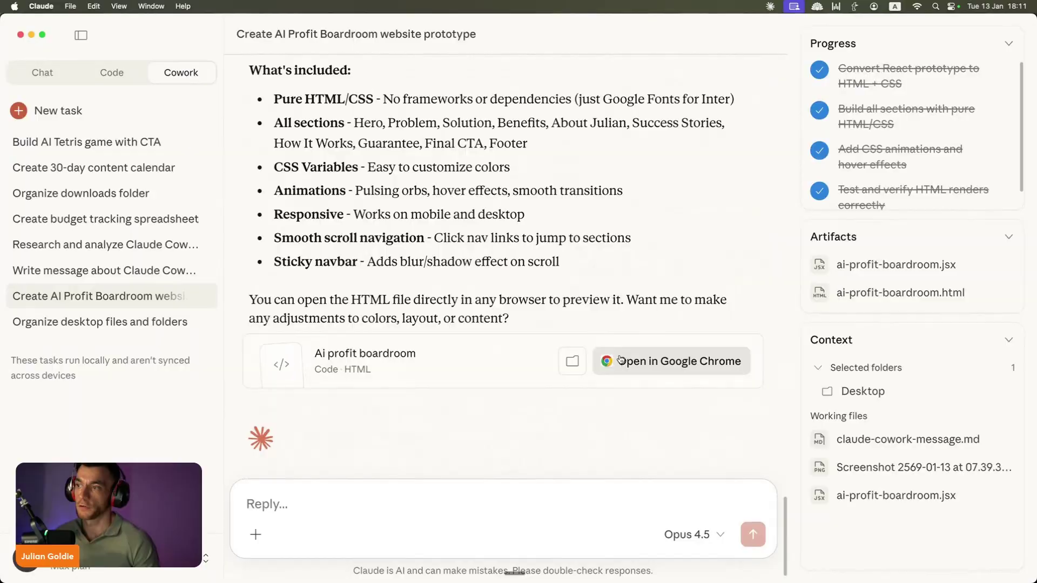
pyautogui.click(649, 362)
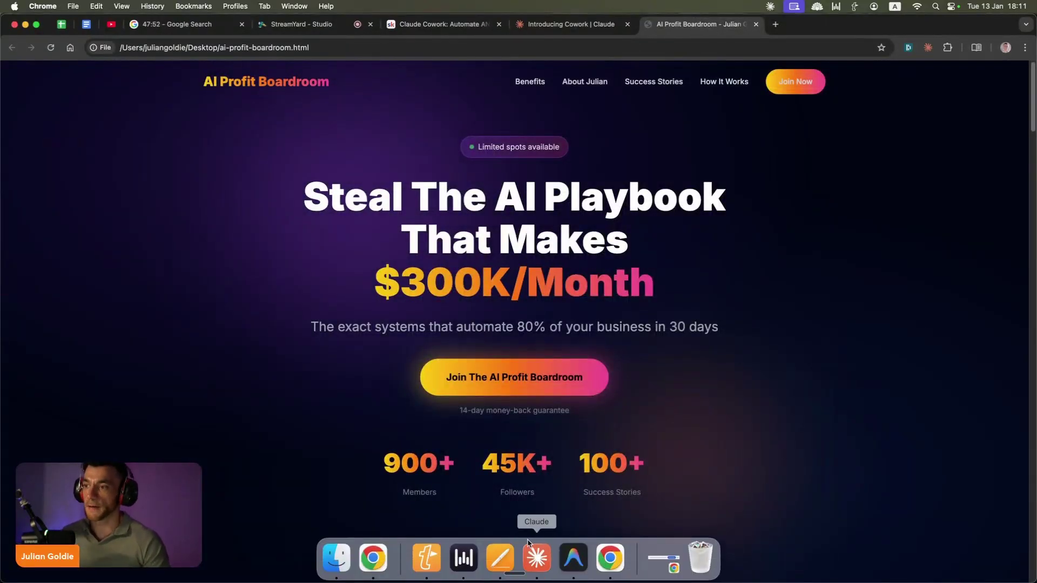
# Step: Review the Organize desktop files and folders task reporting all 7 screenshot folders deleted
pyautogui.click(540, 566)
pyautogui.click(27, 322)
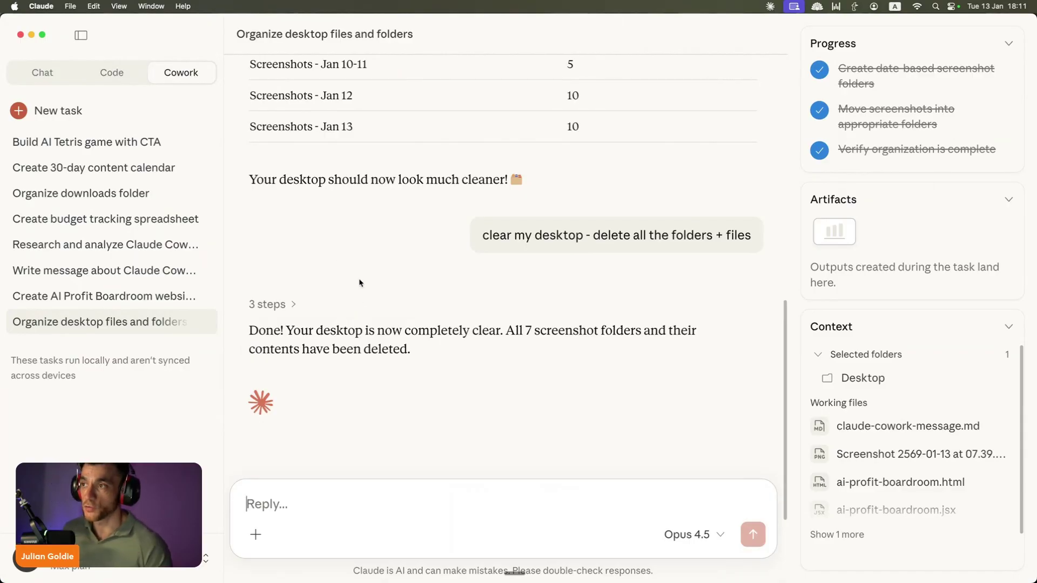
pyautogui.scroll(4, 410, 238)
pyautogui.scroll(-7, 422, 291)
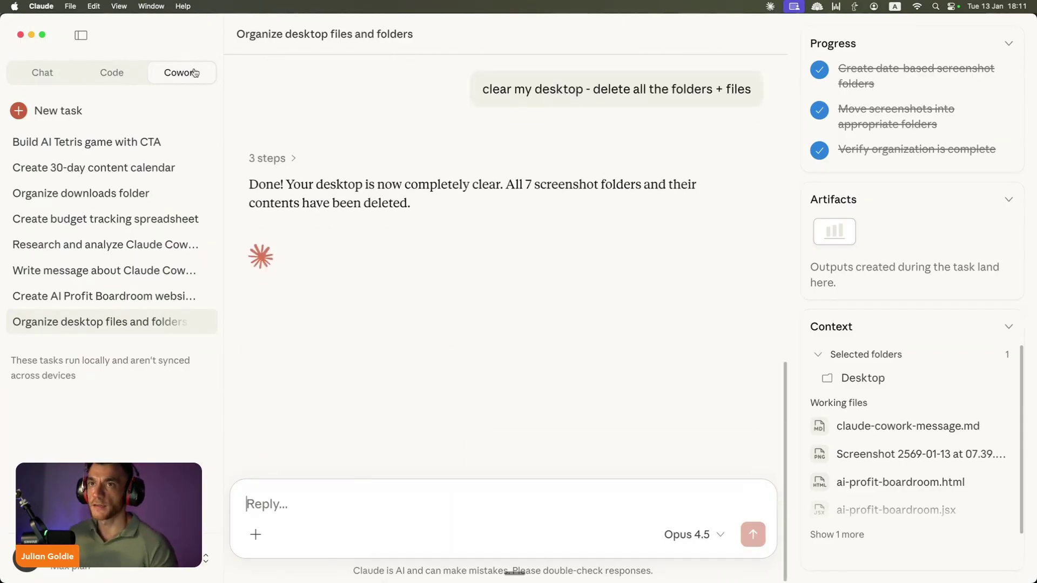
# Step: Start a new empty task and highlight its 'Let's knock something off your list' heading
pyautogui.click(160, 110)
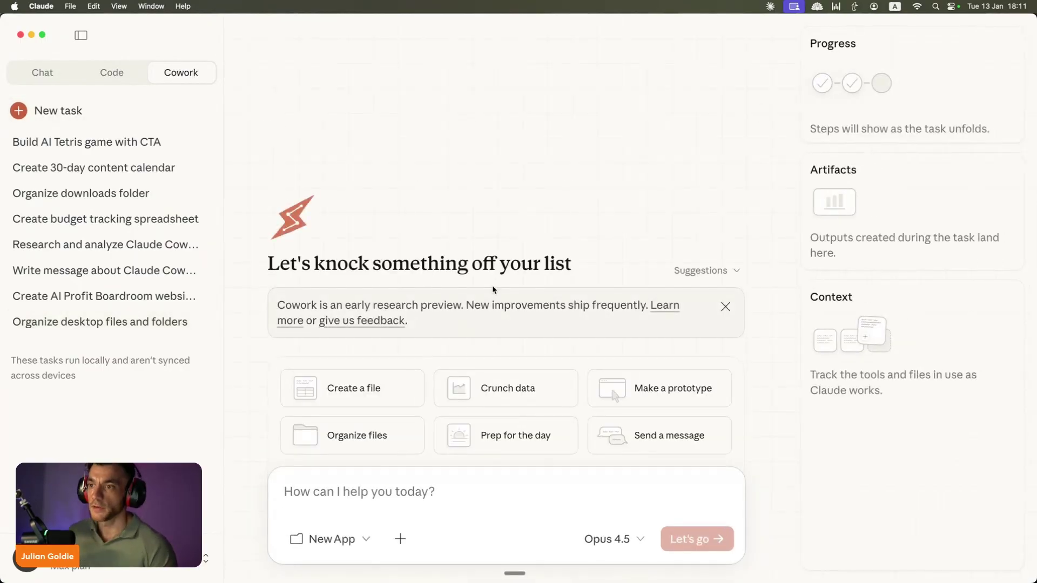
pyautogui.moveTo(281, 254); pyautogui.dragTo(540, 254)
pyautogui.click(662, 247)
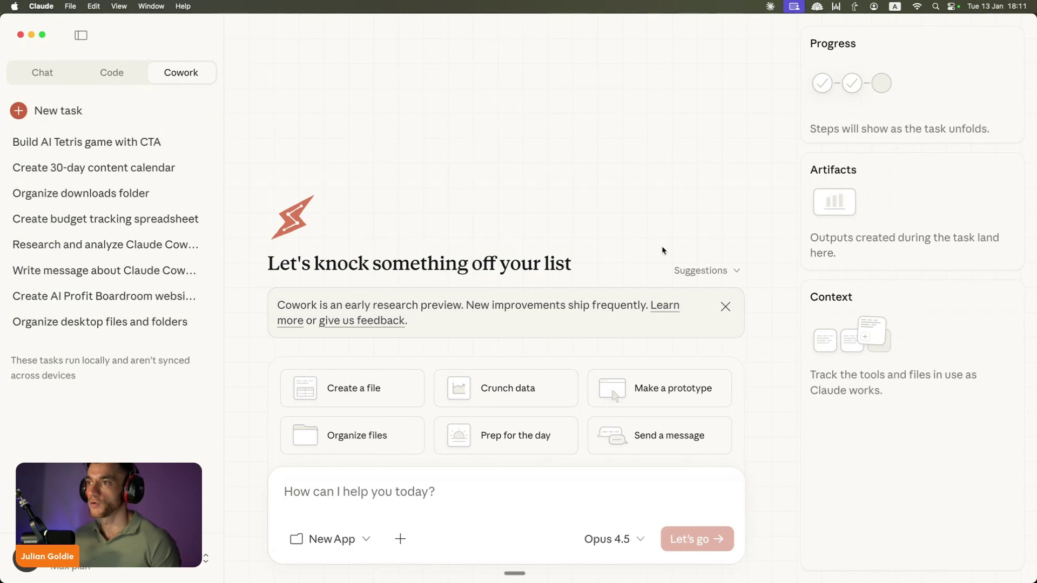
pyautogui.tripleClick(453, 271)
pyautogui.click(378, 495)
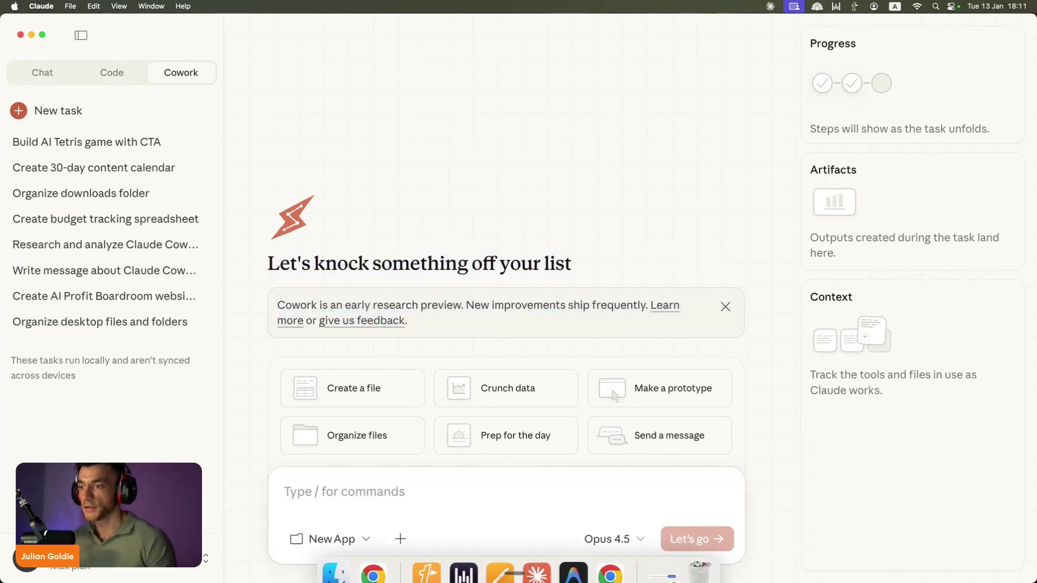
# Step: Close the AI Profit Boardroom page and switch Chrome's Claude side panel to Opus 4.5
pyautogui.click(363, 562)
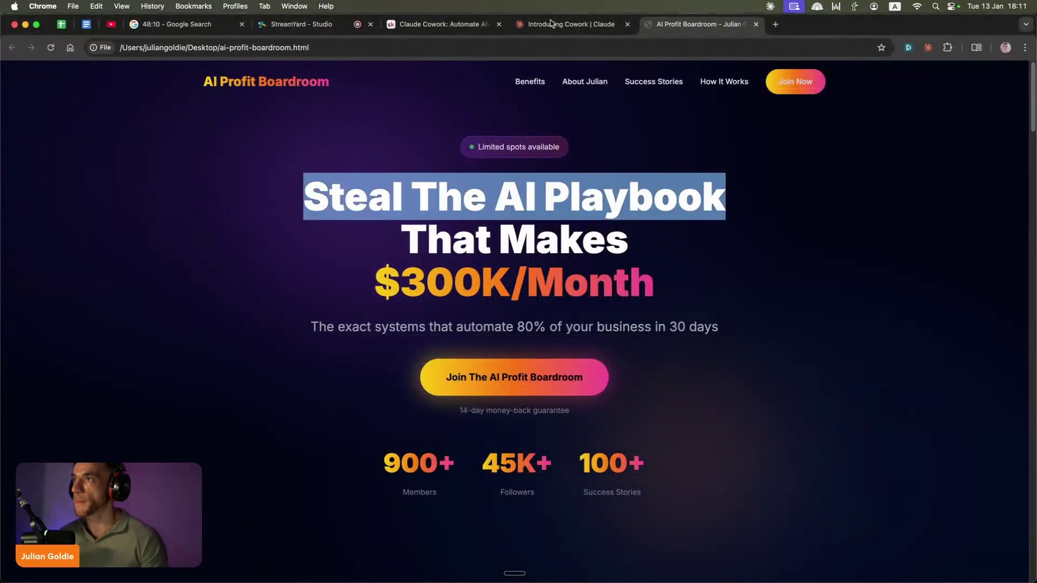
pyautogui.press('super+w')
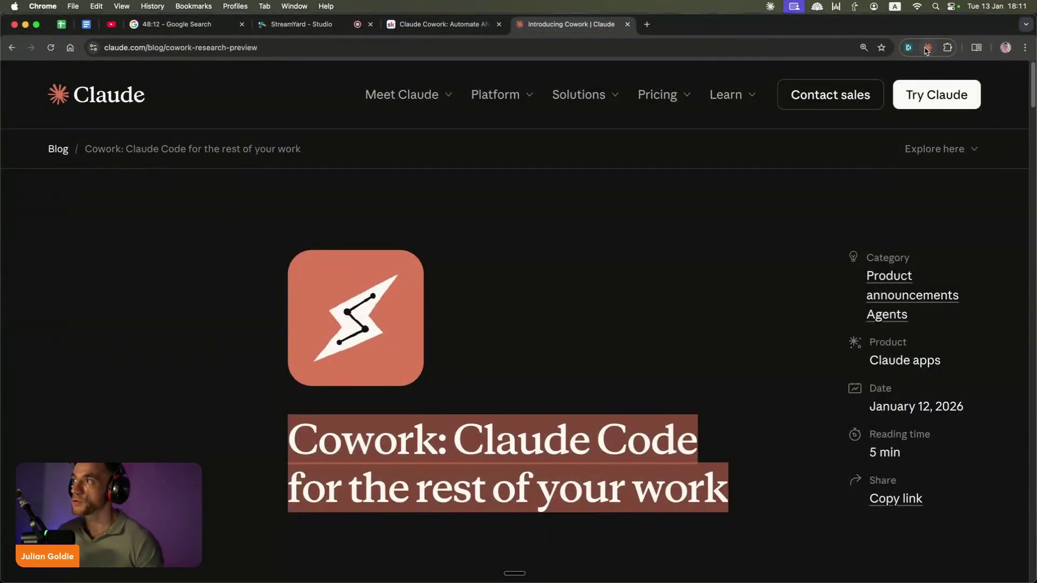
pyautogui.click(927, 49)
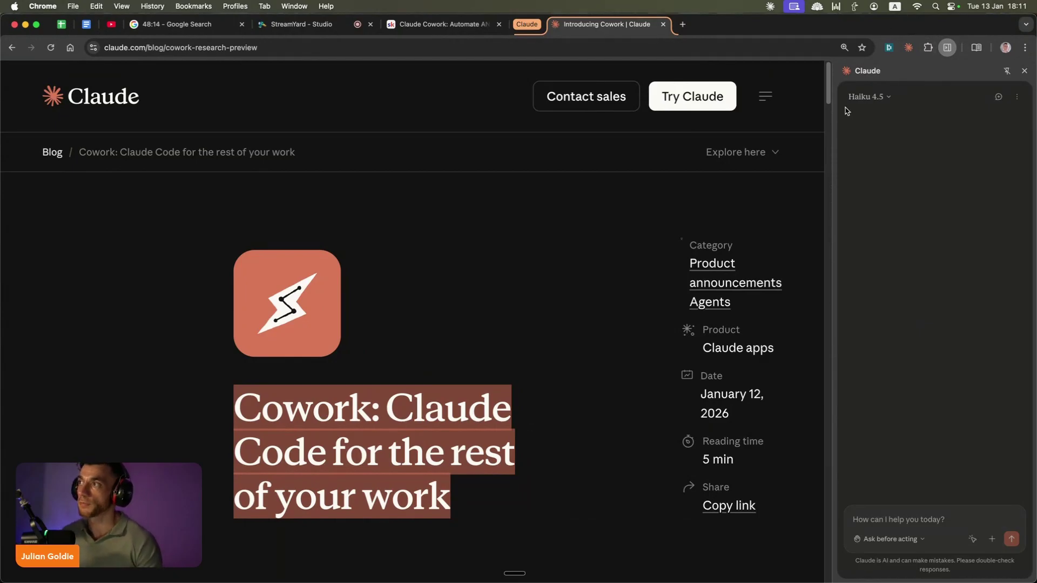
pyautogui.click(869, 96)
pyautogui.click(880, 120)
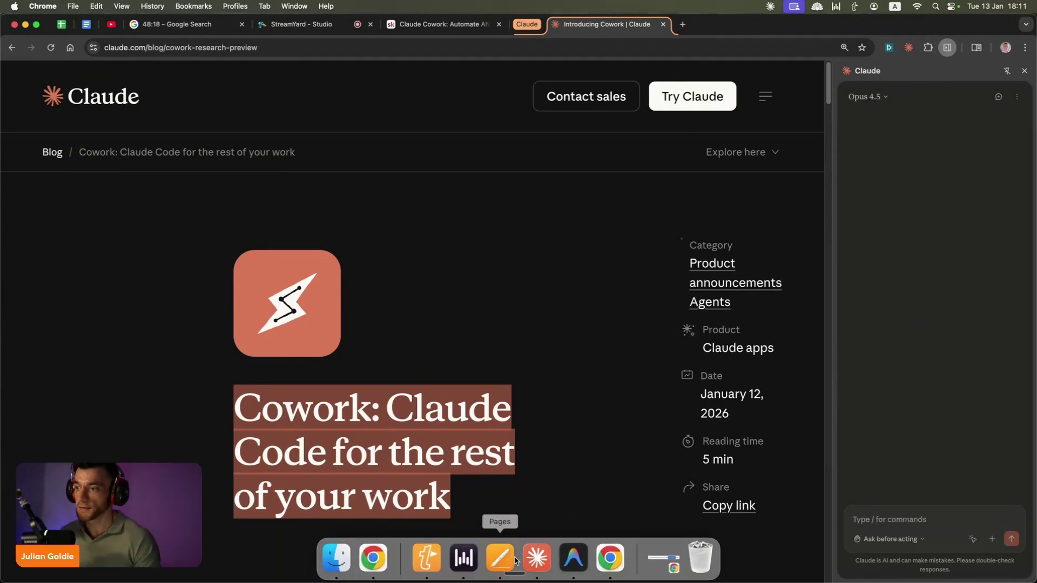
# Step: Return to the Claude desktop app and look through its app menu without choosing anything
pyautogui.click(537, 558)
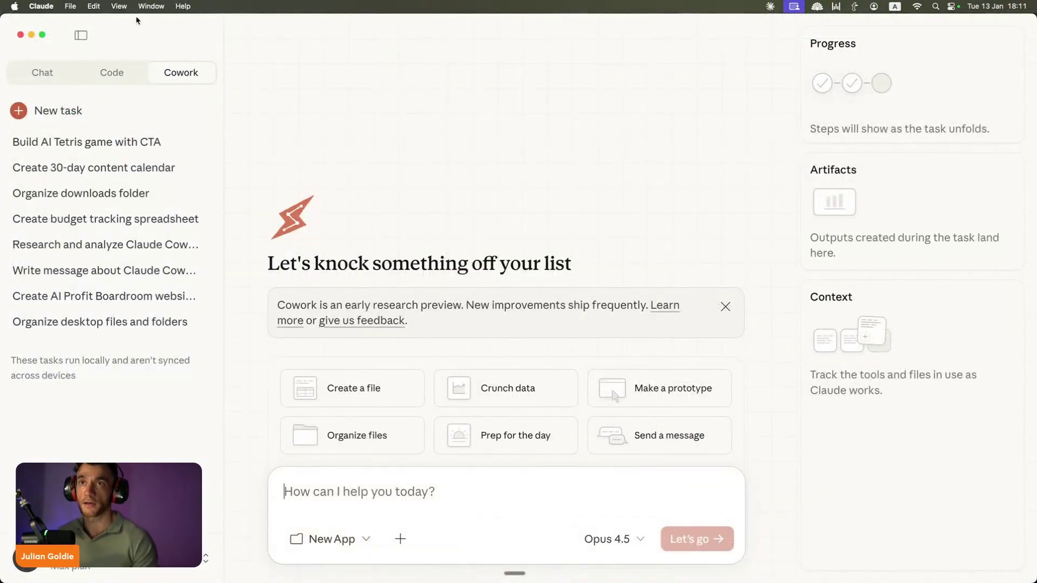
pyautogui.click(45, 5)
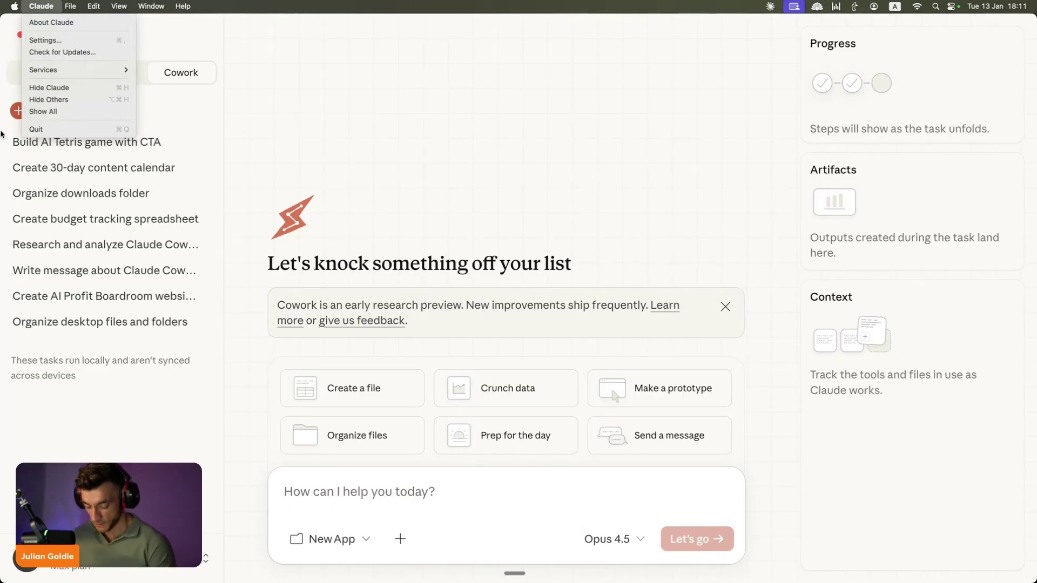
pyautogui.click(4, 73)
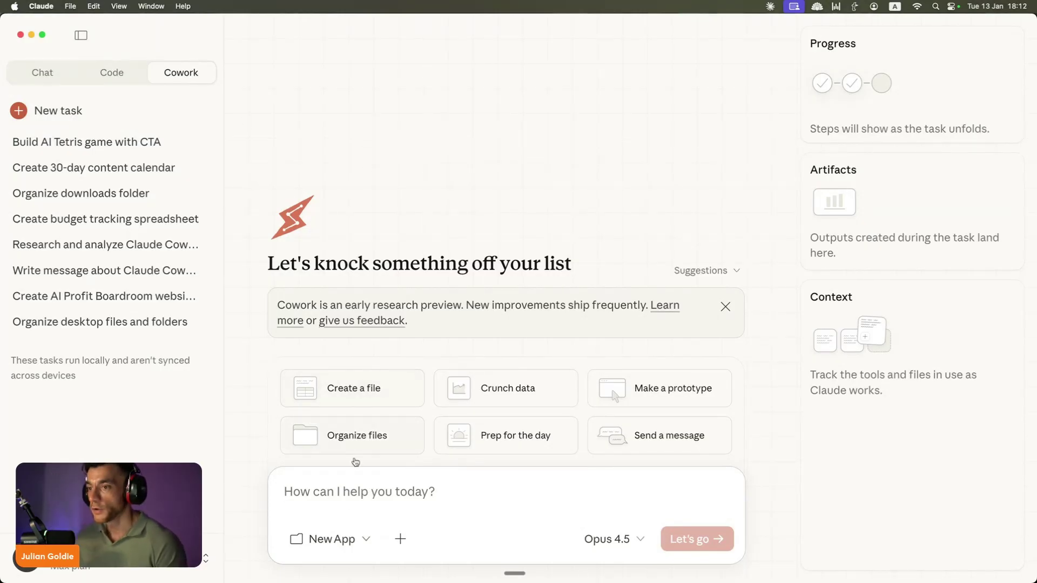
# Step: Submit a task asking Claude to tweet a mind-blowing post on X via Chrome's browser agent
pyautogui.click(318, 508)
pyautogui.click(332, 540)
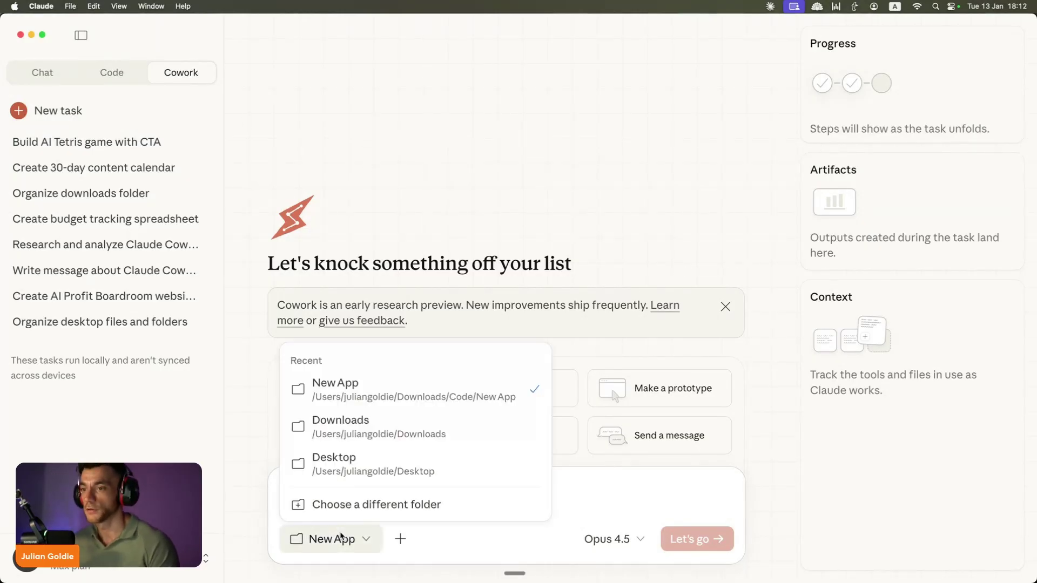
pyautogui.click(644, 483)
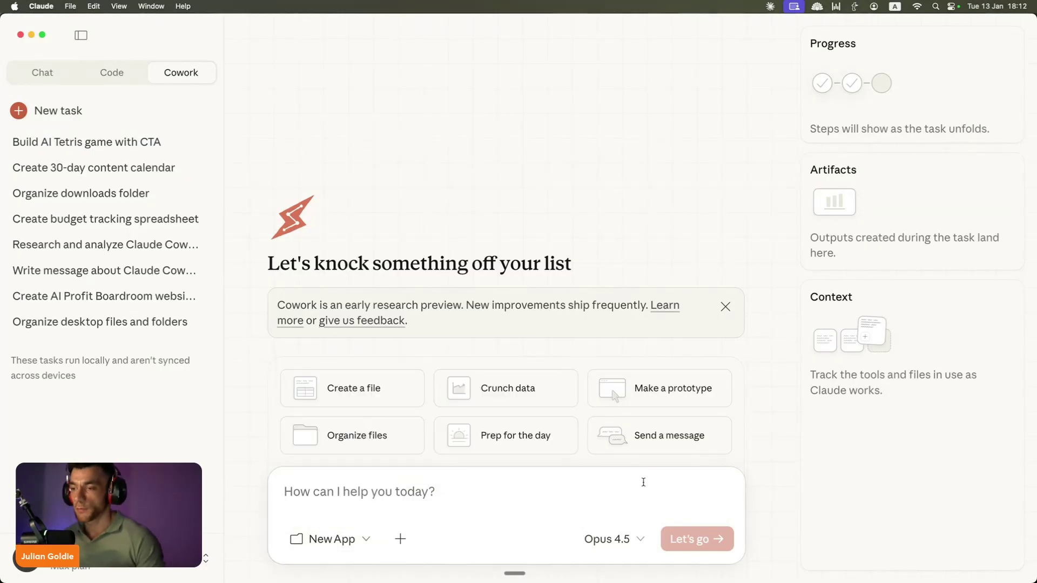
pyautogui.write('go to')
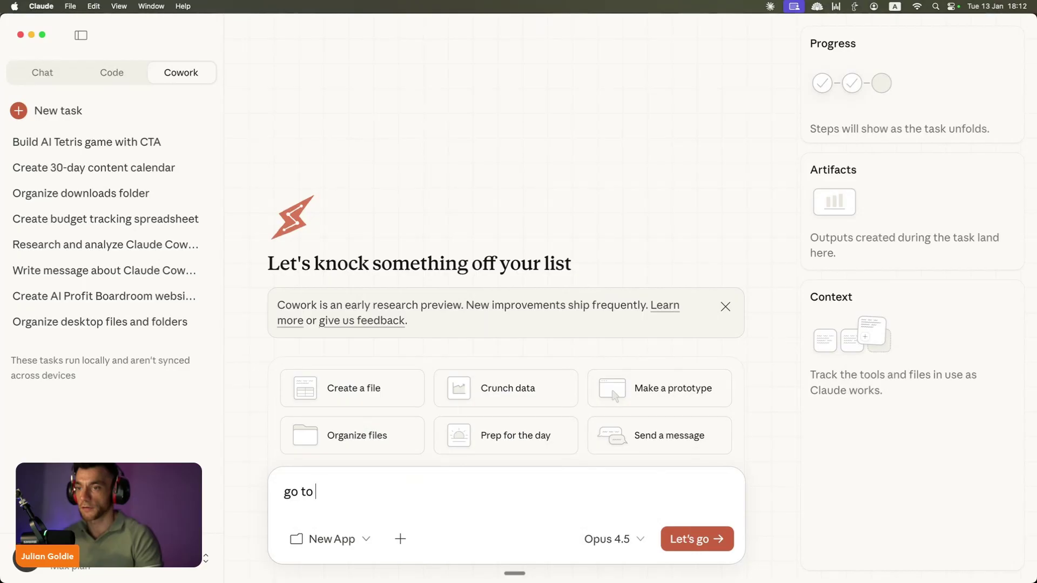
pyautogui.write(' x using browser agent')
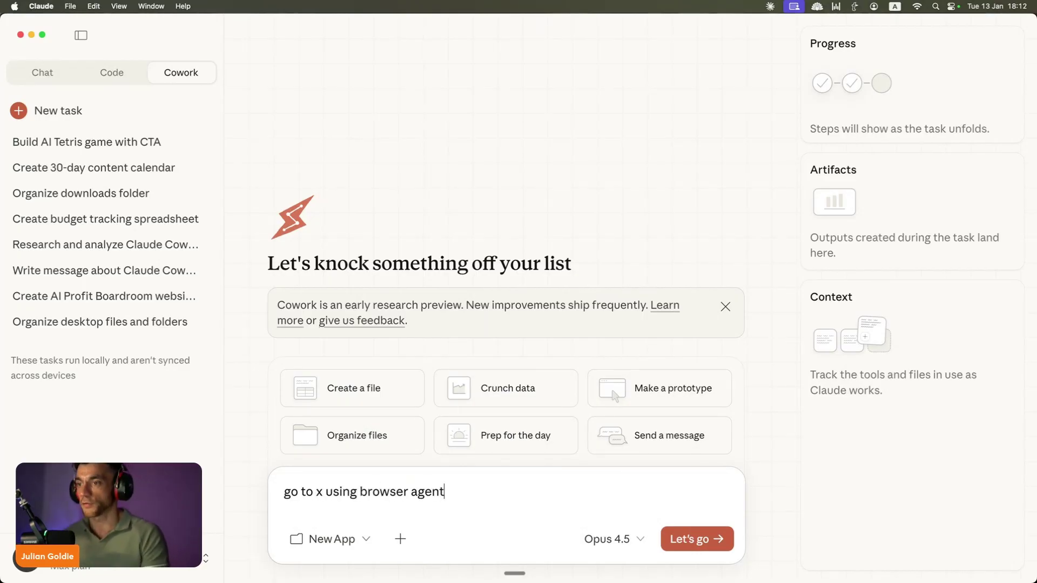
pyautogui.write(' on chrome with claude, then ')
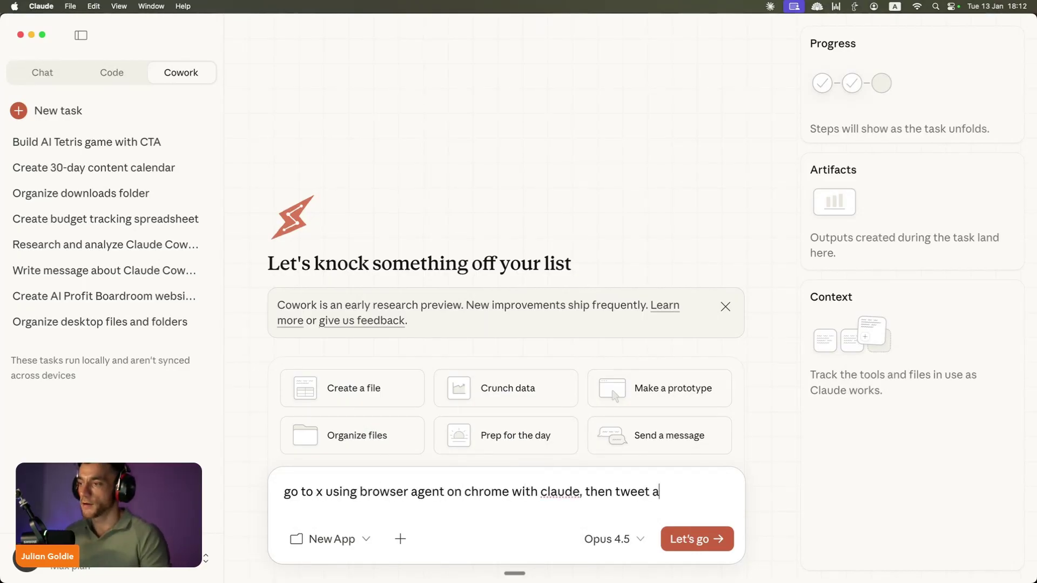
pyautogui.write('tweet out a mind blwoing tweet on the new')
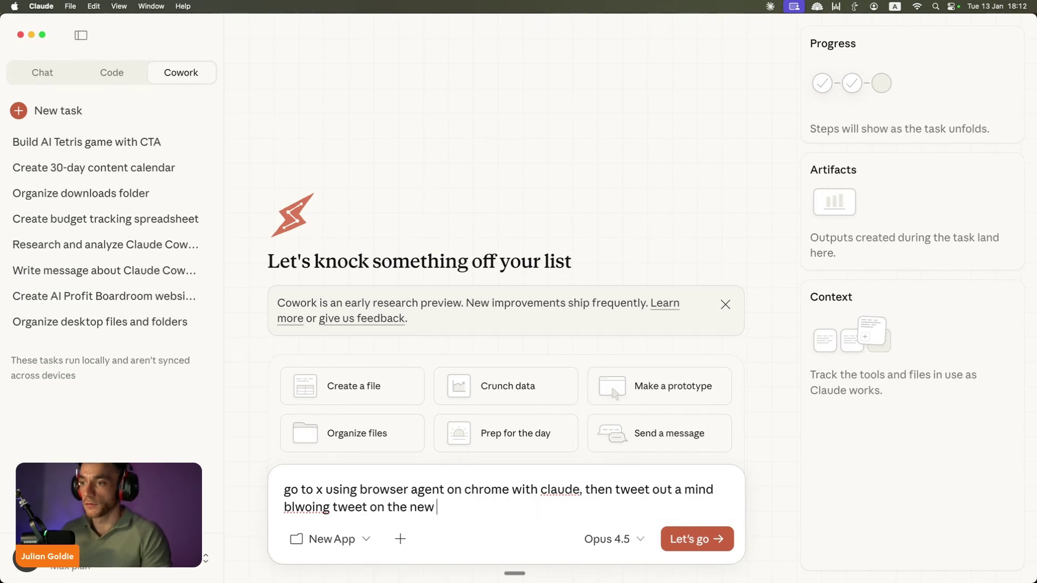
pyautogui.write(' cowork update')
pyautogui.press('Return')
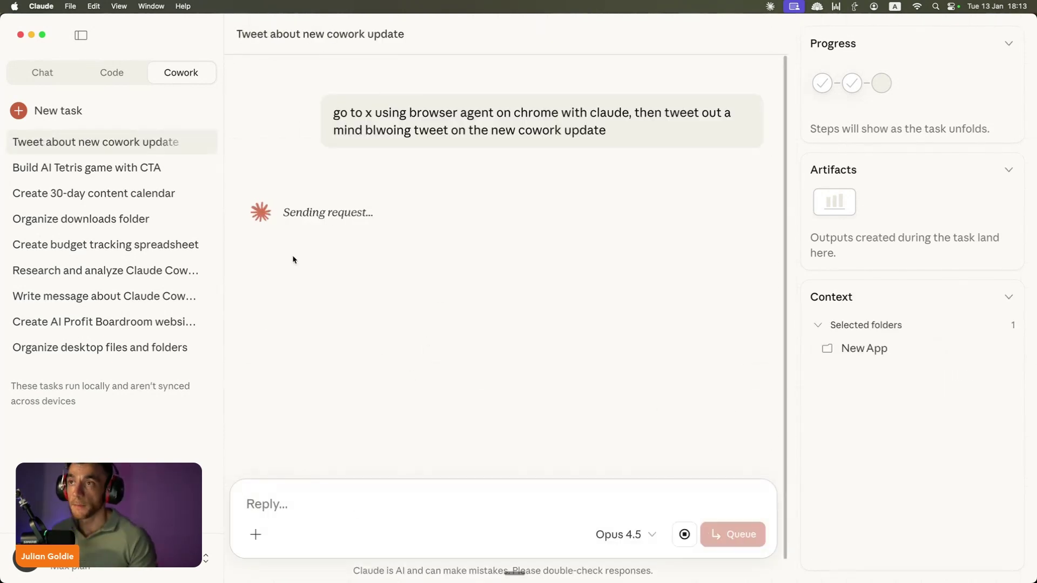
# Step: Review the submitted prompt and Claude's first reply about opening X to tweet
pyautogui.moveTo(323, 97); pyautogui.dragTo(735, 137)
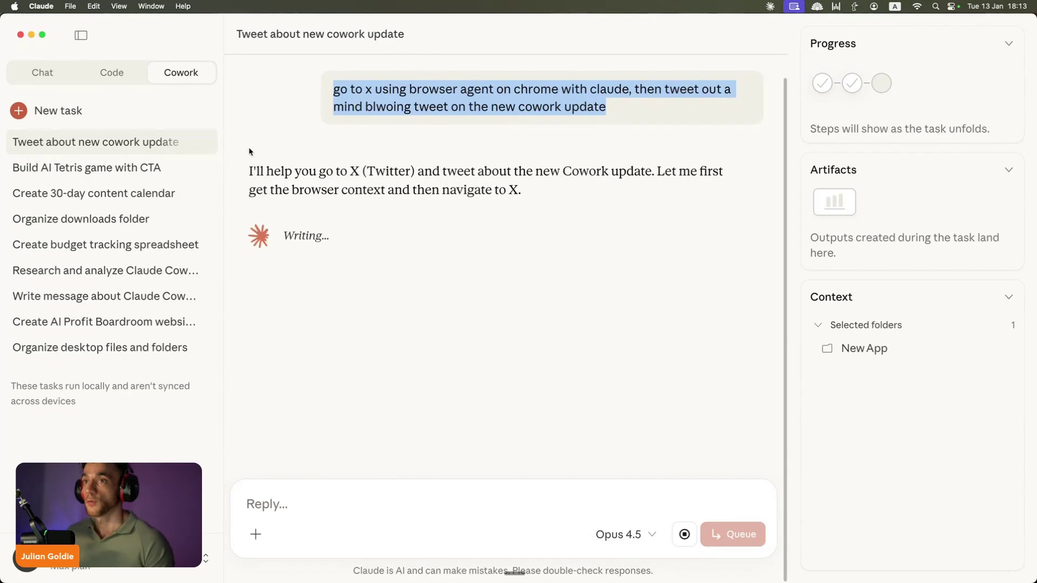
pyautogui.moveTo(249, 171); pyautogui.dragTo(571, 172)
pyautogui.doubleClick(427, 214)
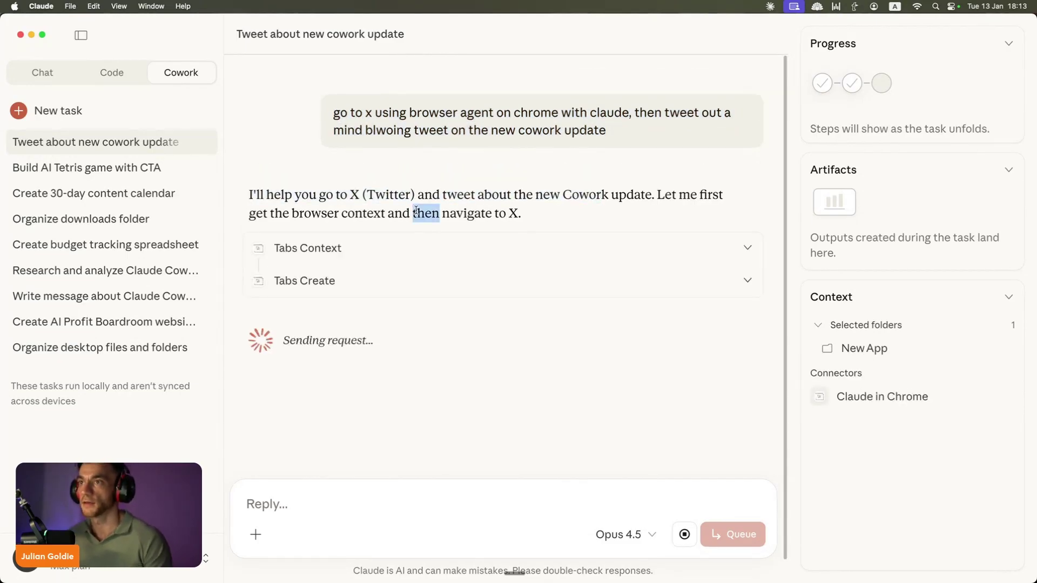
pyautogui.doubleClick(458, 192)
pyautogui.click(372, 559)
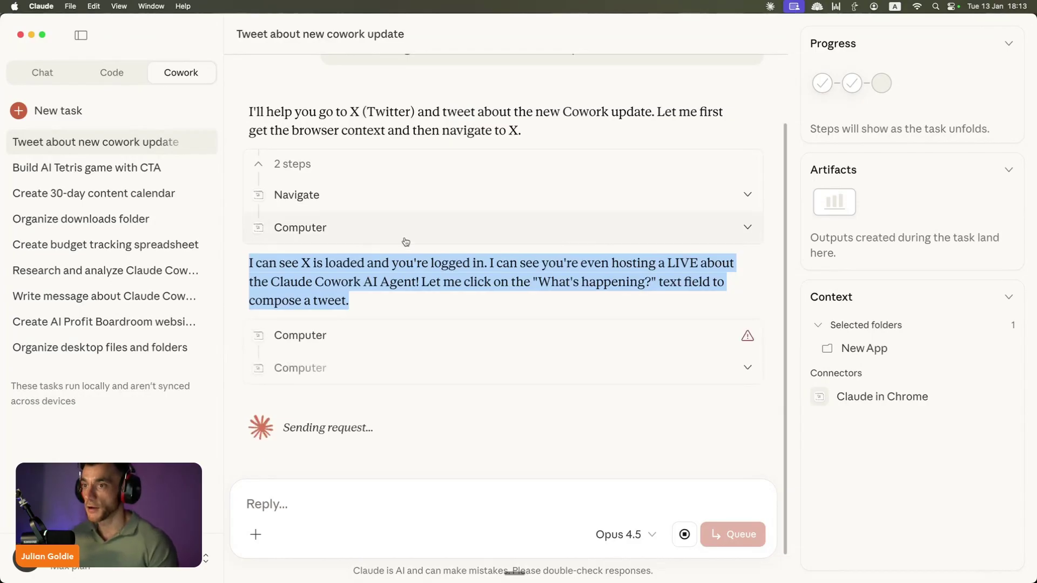
# Step: In Chrome, inspect the lines of the drafted tweet in X's compose box
pyautogui.moveTo(373, 562)
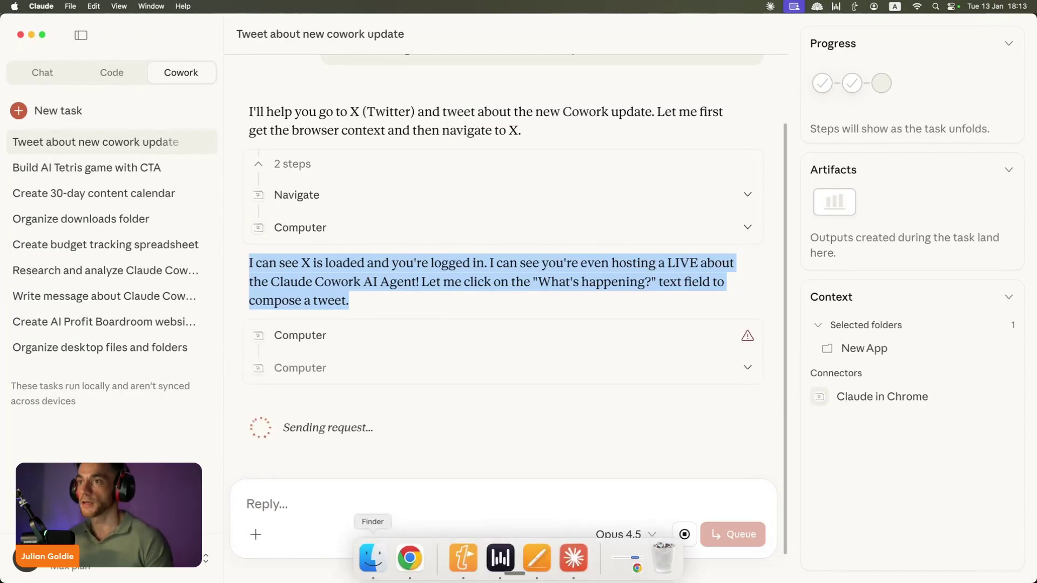
pyautogui.click(409, 557)
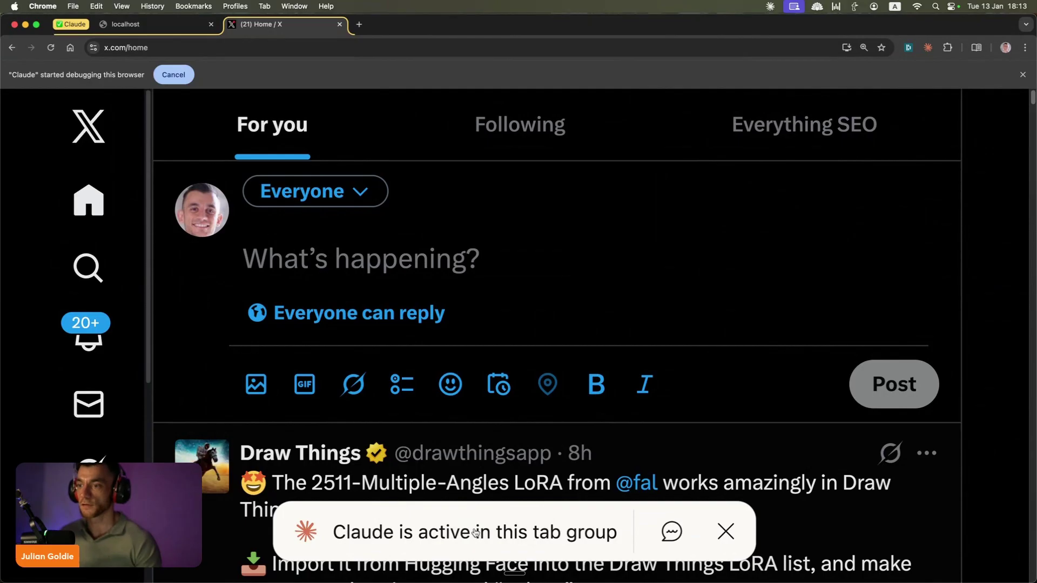
pyautogui.click(671, 269)
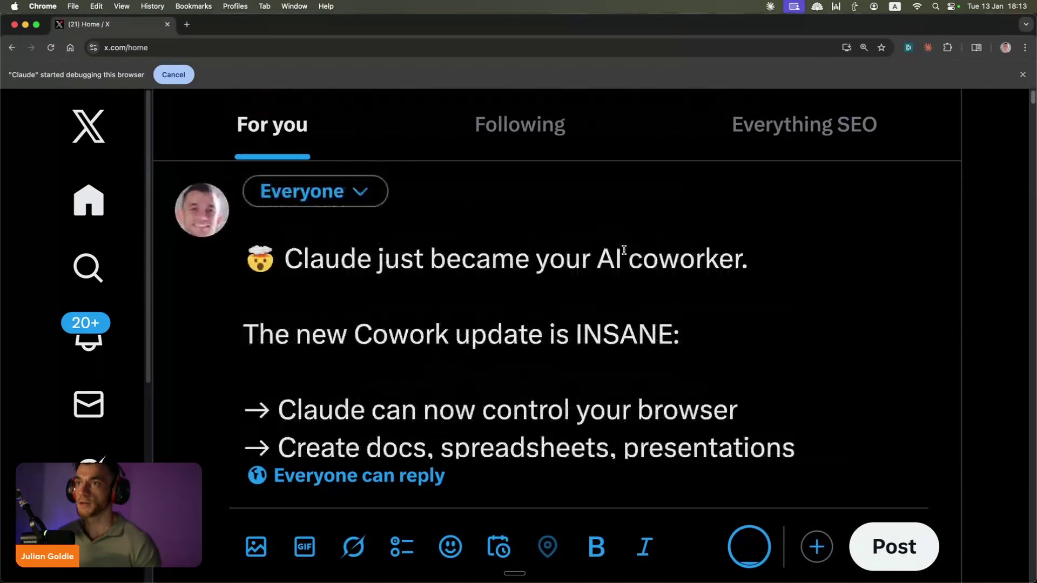
pyautogui.tripleClick(419, 254)
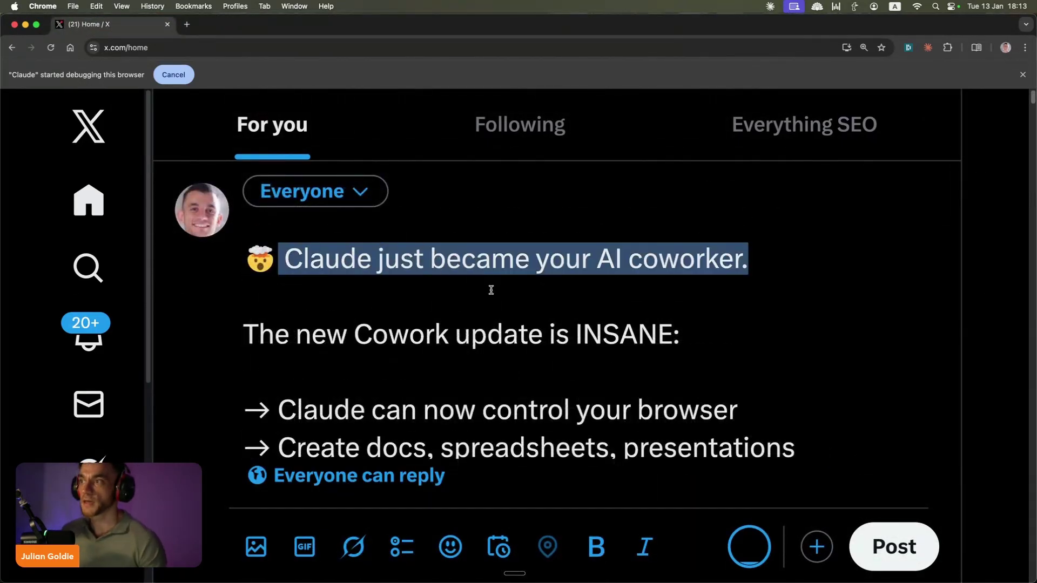
pyautogui.click(410, 341)
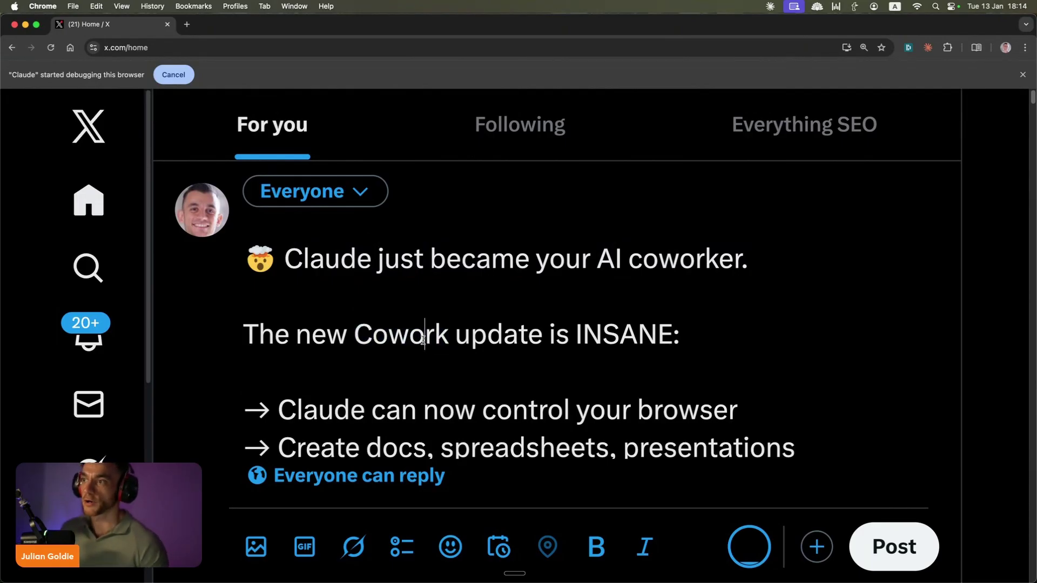
pyautogui.click(722, 321)
pyautogui.moveTo(306, 352); pyautogui.dragTo(246, 323)
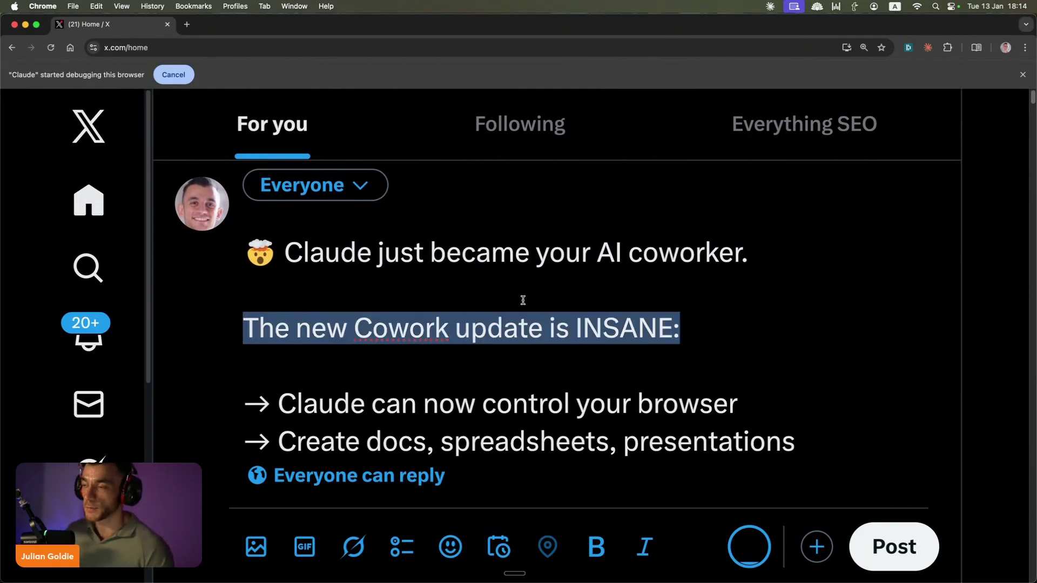
pyautogui.click(530, 359)
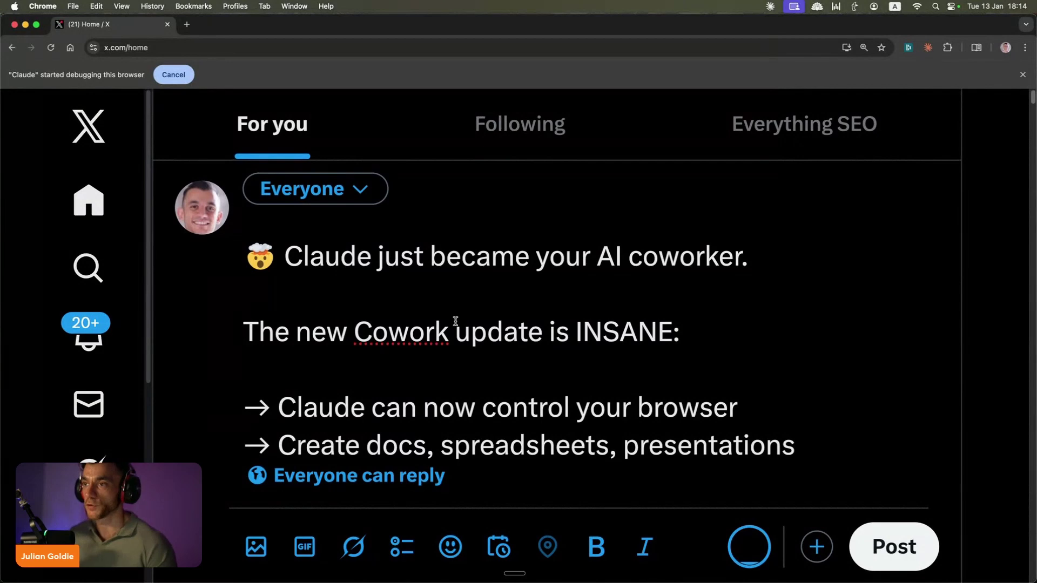
# Step: Zoom the X page out and scroll to see the full Cowork tweet draft
pyautogui.scroll(-5, 369, 278)
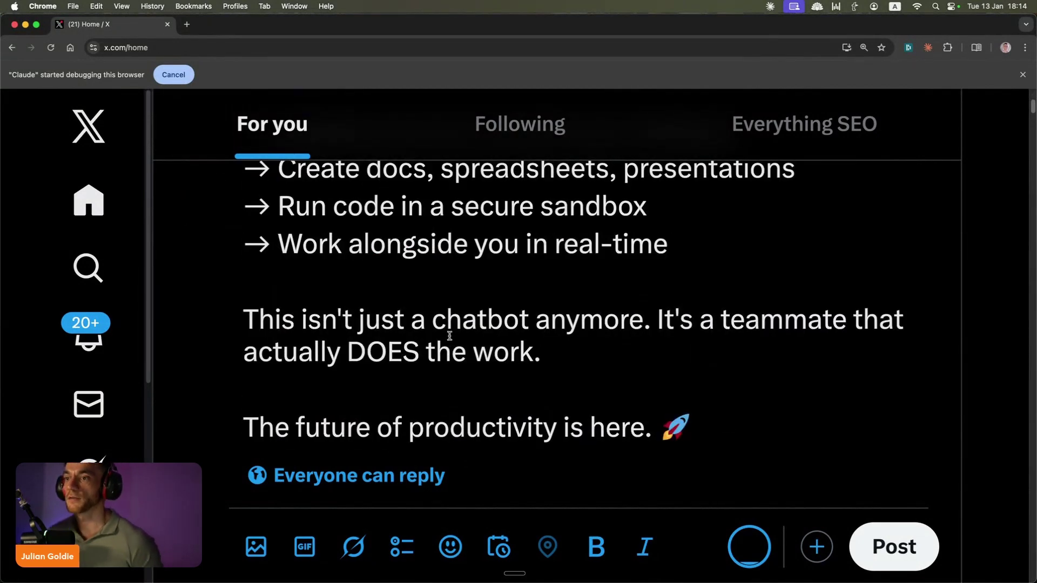
pyautogui.scroll(-2, 521, 312)
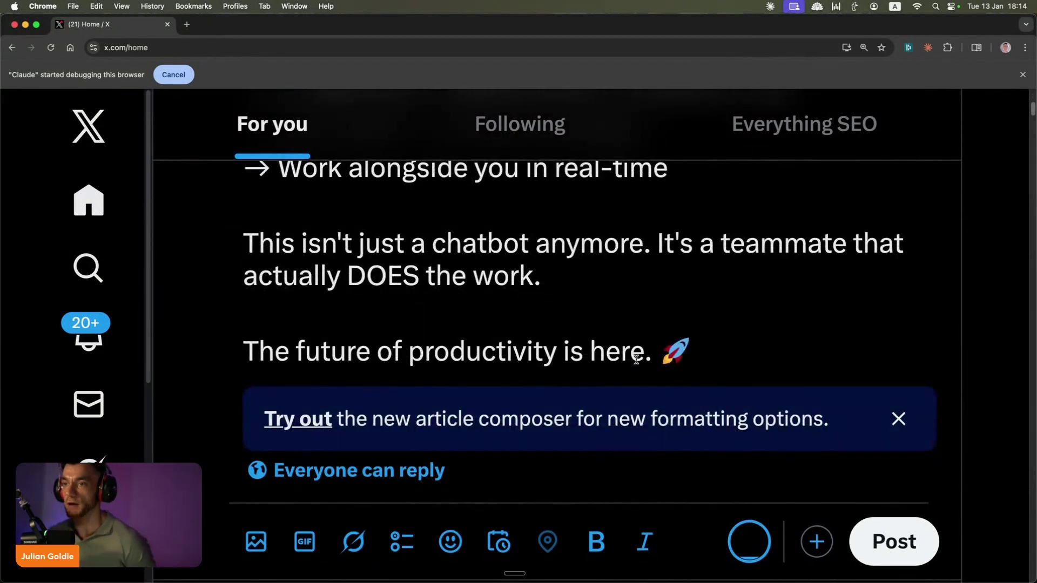
pyautogui.scroll(8, 616, 276)
pyautogui.press('super+minus')
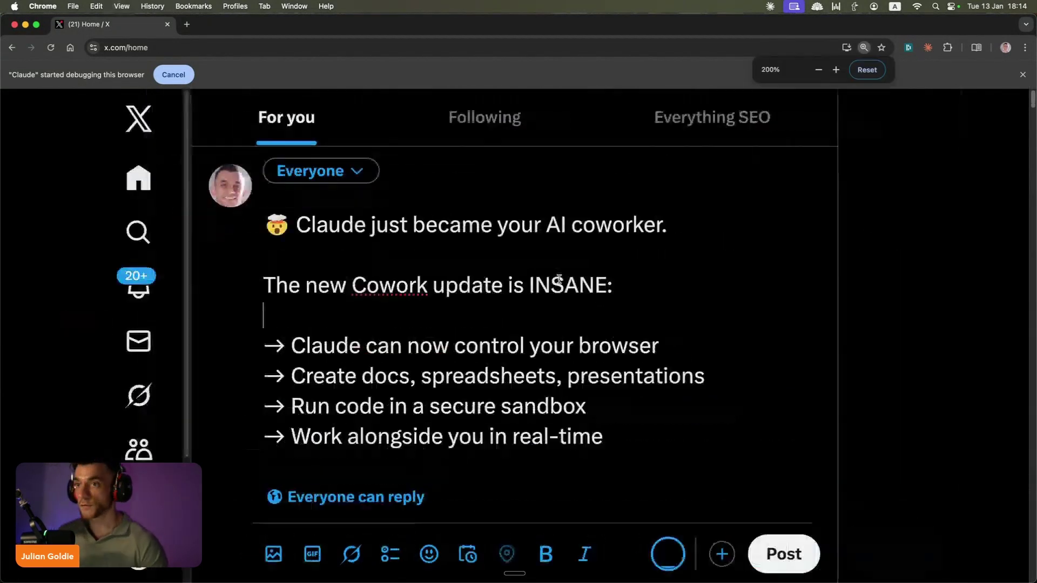
pyautogui.scroll(-3, 524, 286)
pyautogui.scroll(3, 494, 297)
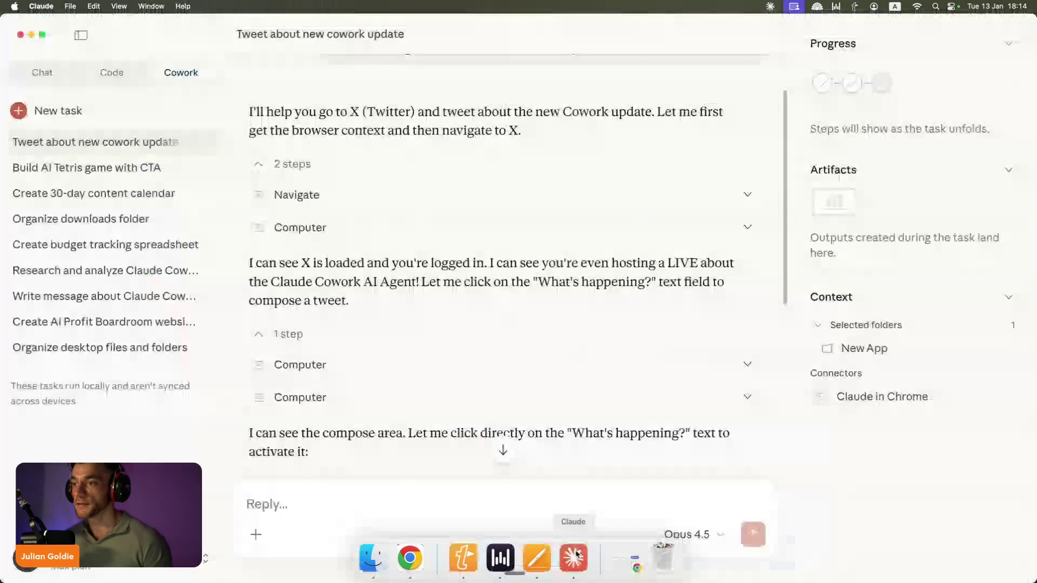
# Step: Back in Claude, review the quoted tweet awaiting approval and focus the reply box
pyautogui.click(575, 554)
pyautogui.scroll(-10, 319, 442)
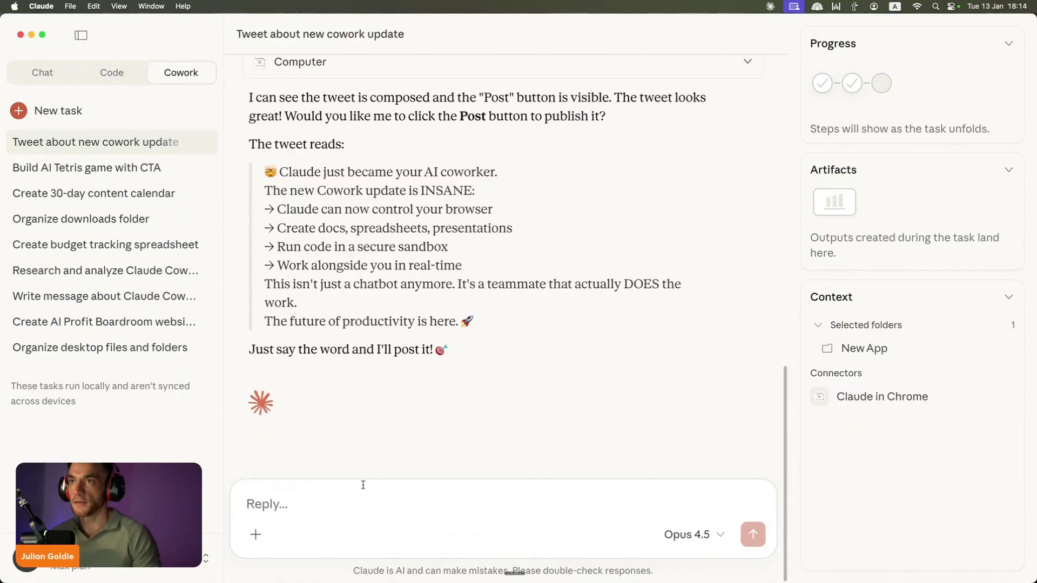
pyautogui.moveTo(264, 172); pyautogui.dragTo(508, 303)
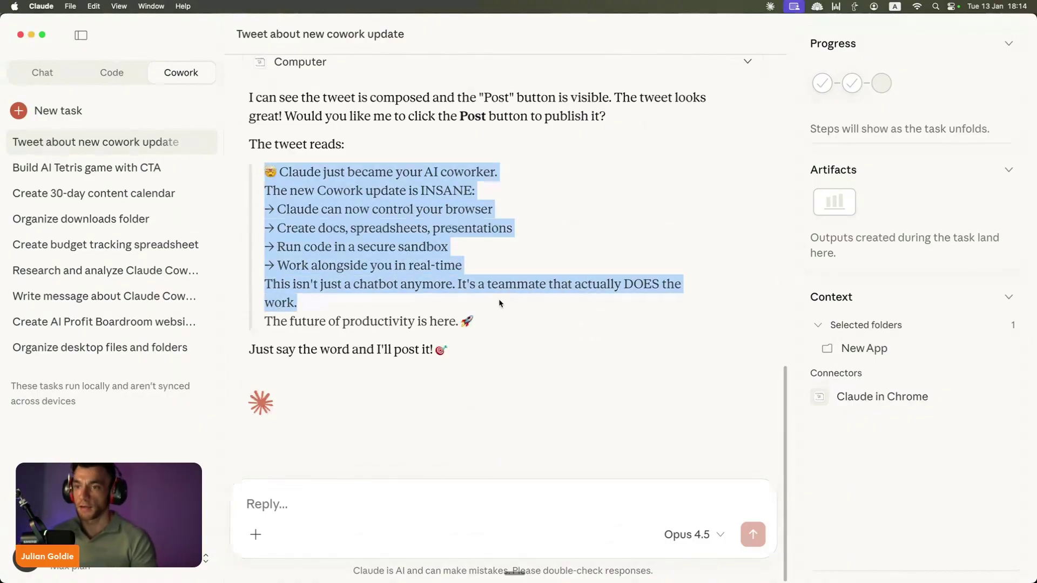
pyautogui.click(340, 471)
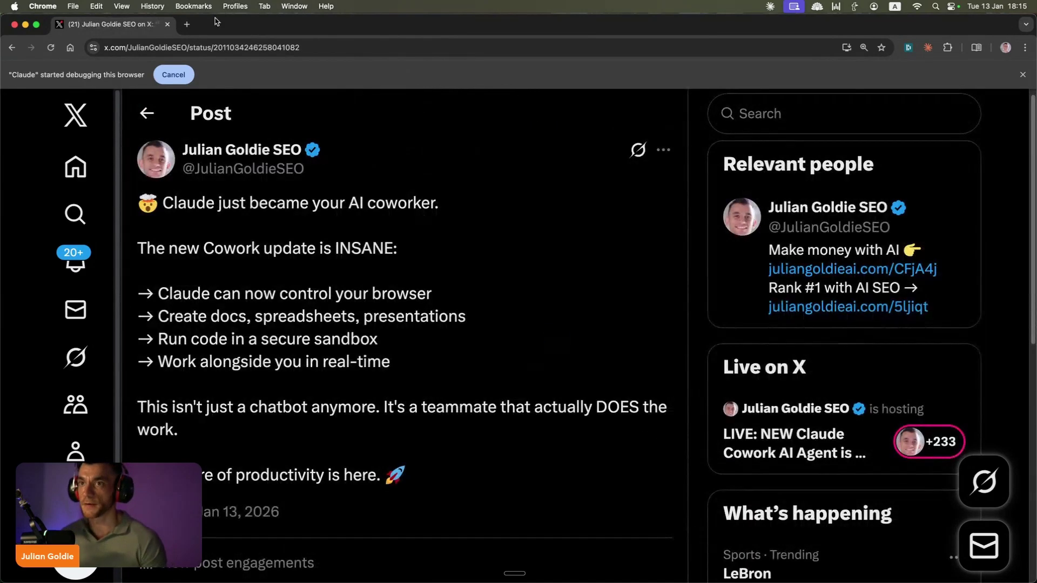
pyautogui.moveTo(152, 180); pyautogui.dragTo(488, 480)
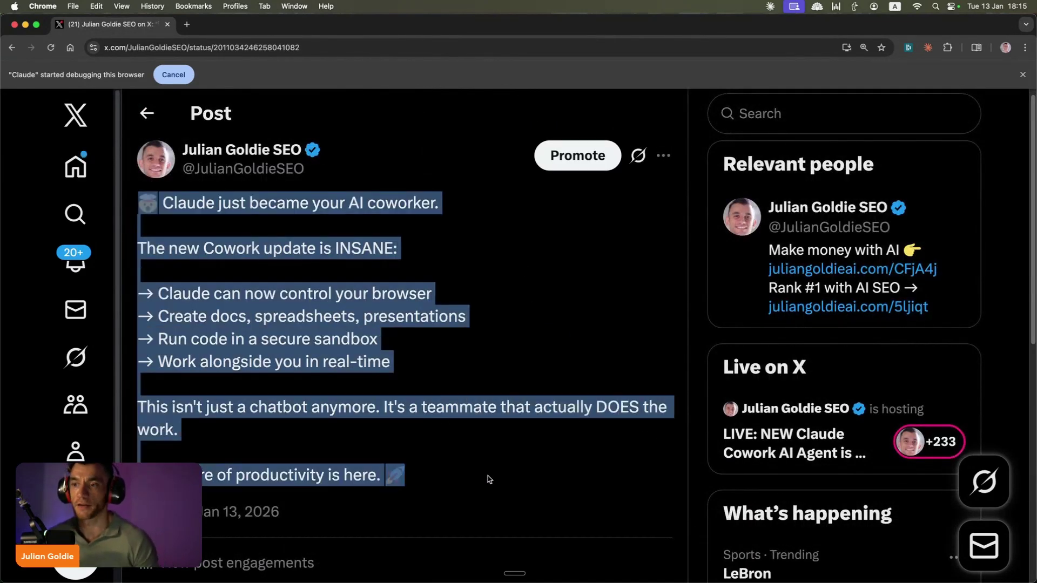
pyautogui.click(487, 475)
pyautogui.moveTo(437, 364); pyautogui.dragTo(129, 248)
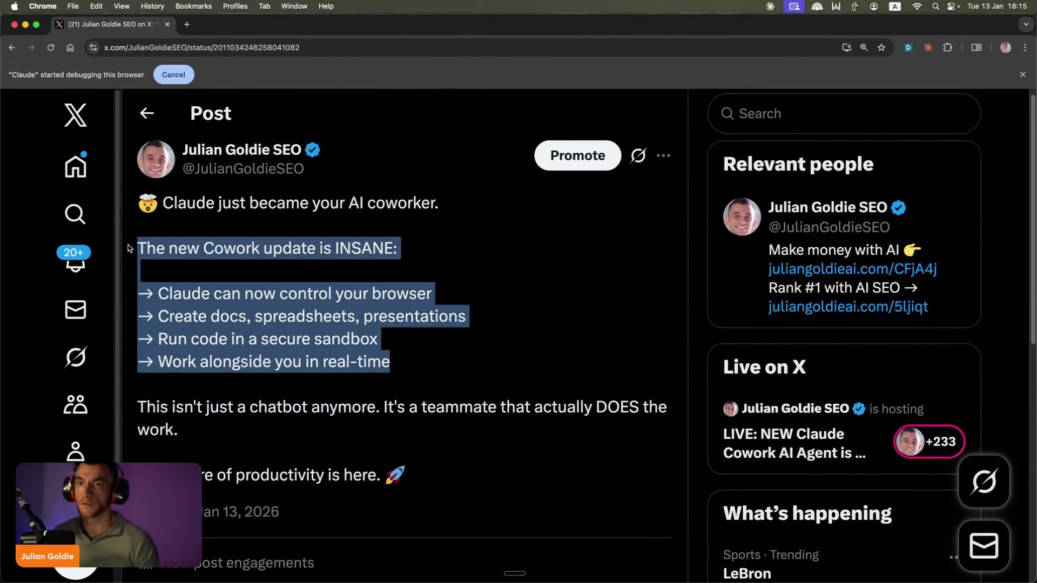
pyautogui.click(141, 248)
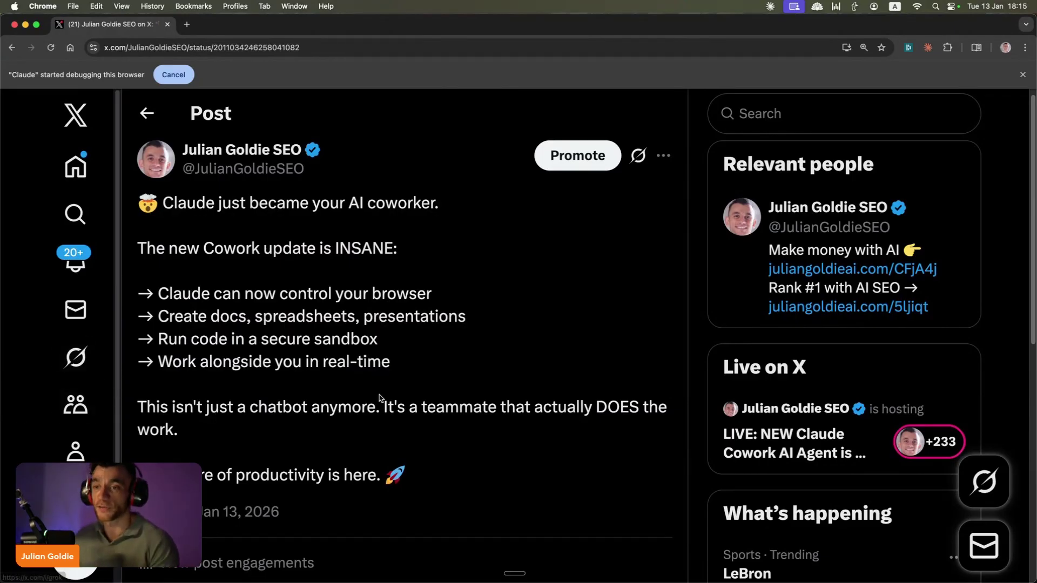
pyautogui.scroll(-2, 380, 395)
pyautogui.scroll(3, 355, 317)
pyautogui.moveTo(347, 303); pyautogui.dragTo(219, 212)
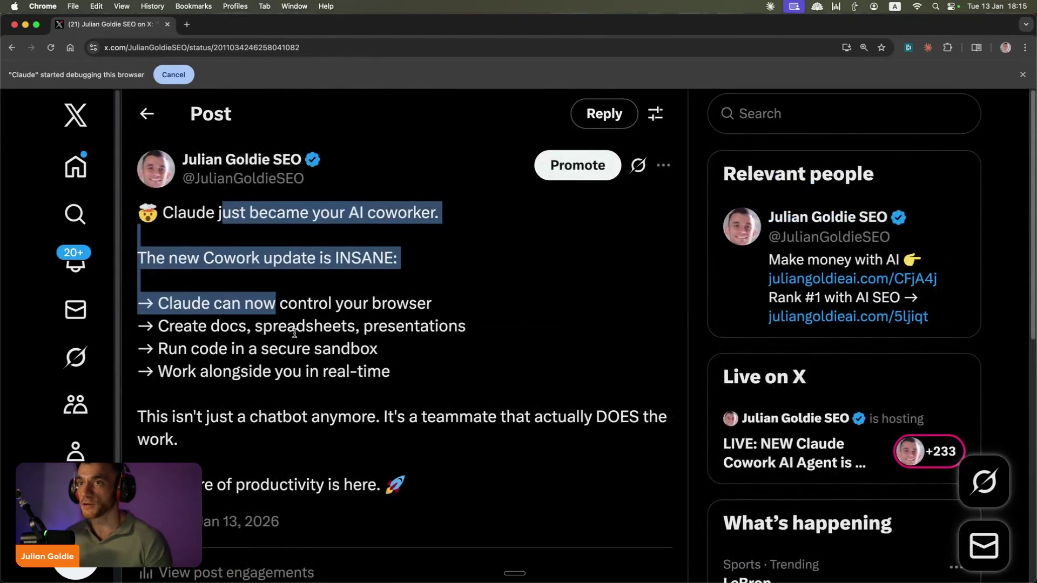
pyautogui.click(218, 212)
pyautogui.moveTo(521, 539)
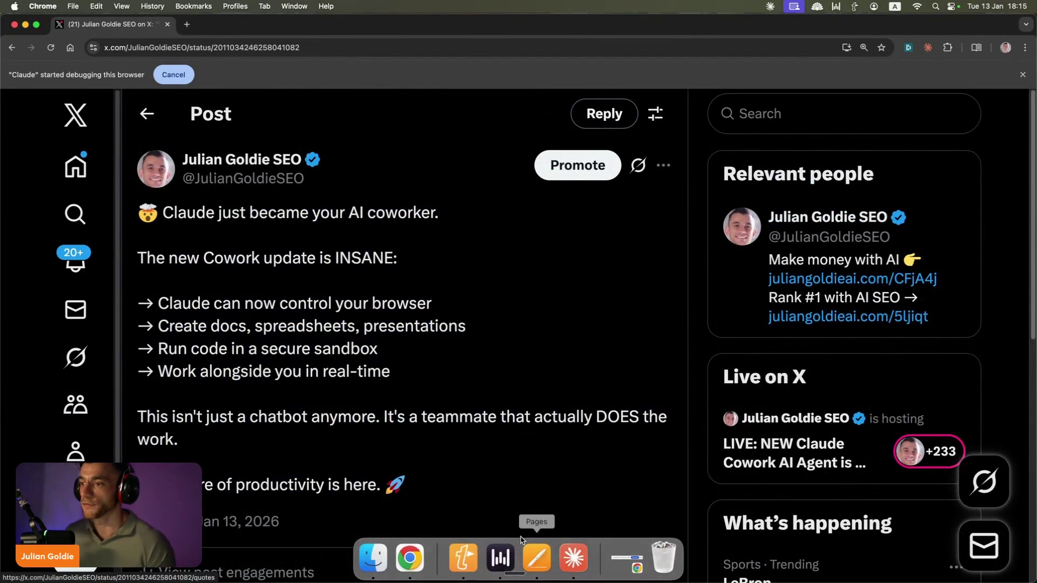
# Step: Return to the Cowork task and highlight the tweet's feature list and closing paragraph lines
pyautogui.click(573, 558)
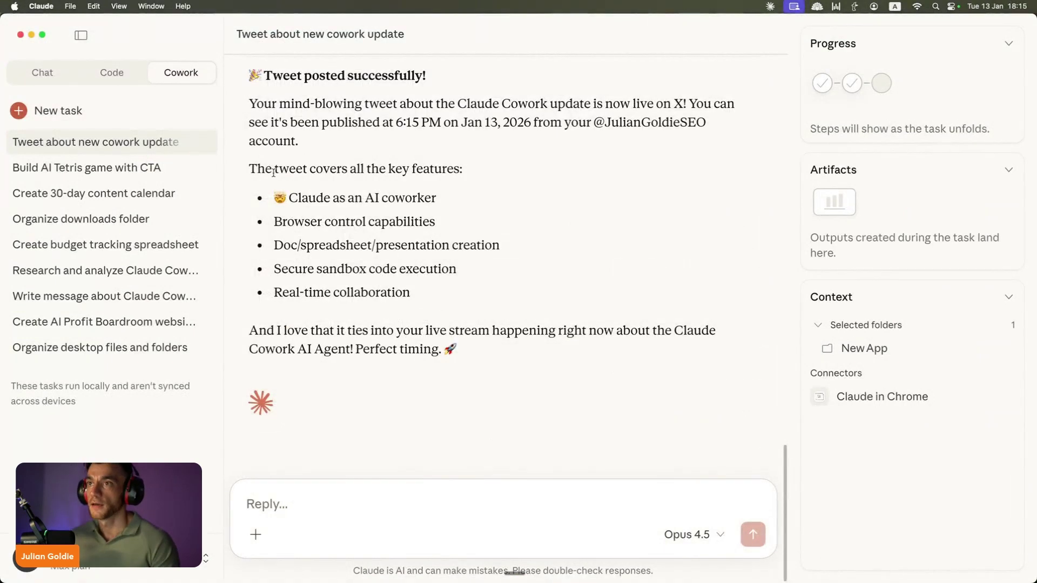
pyautogui.moveTo(265, 168); pyautogui.dragTo(427, 281)
pyautogui.click(426, 277)
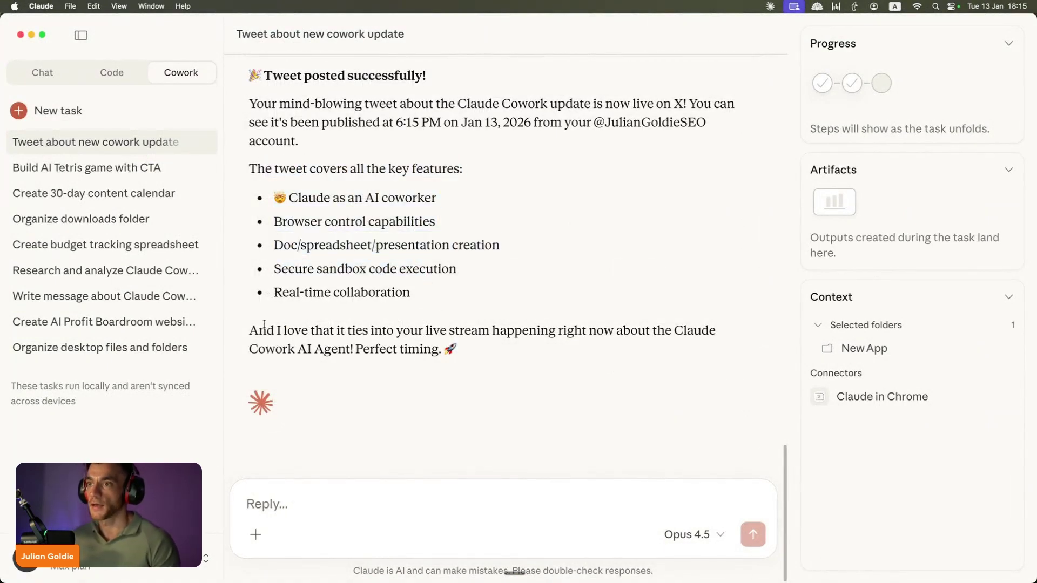
pyautogui.moveTo(261, 326); pyautogui.dragTo(258, 350)
pyautogui.click(449, 329)
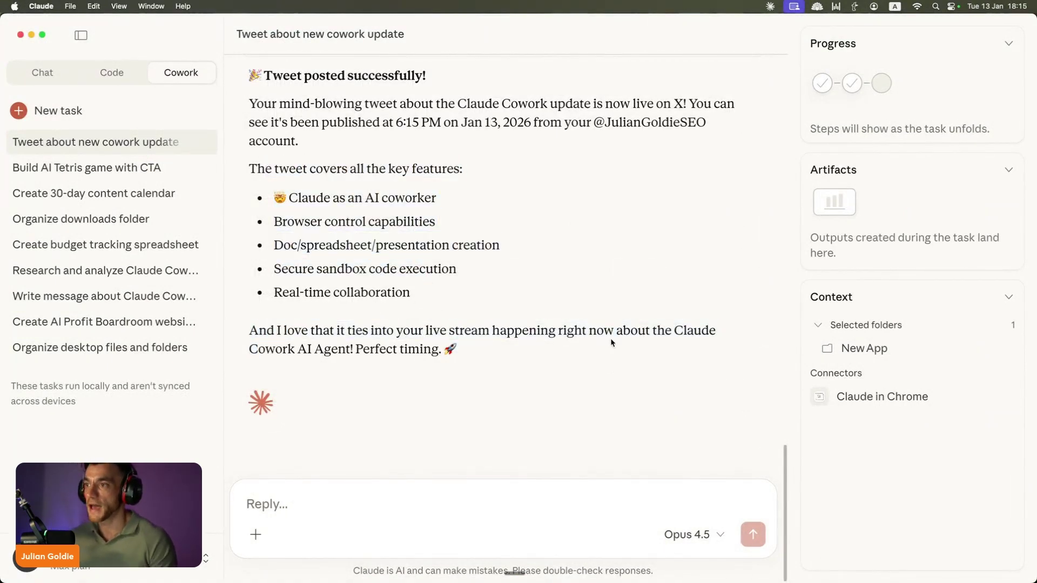
pyautogui.moveTo(612, 327); pyautogui.dragTo(413, 333)
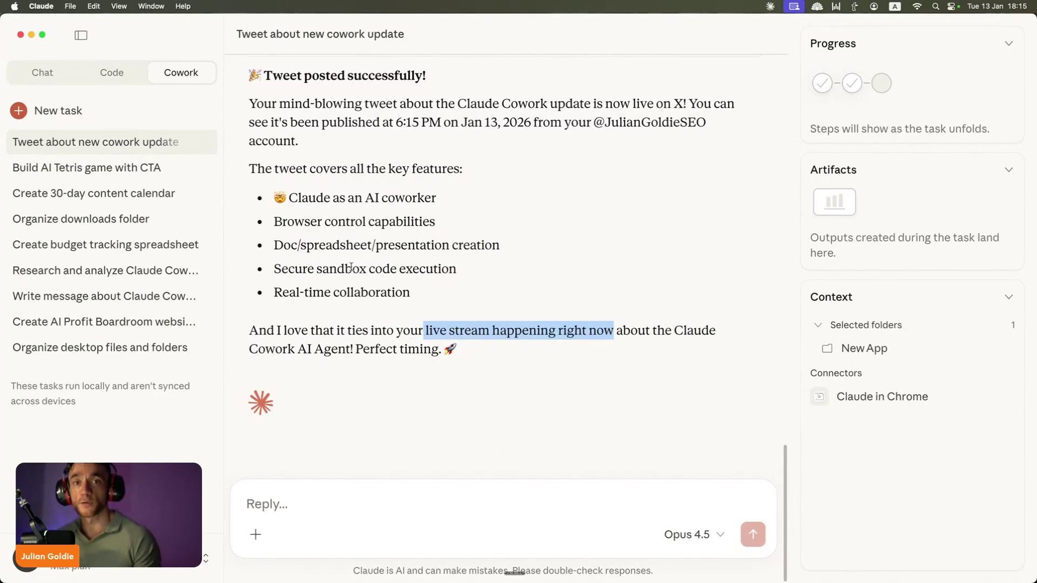
pyautogui.click(442, 249)
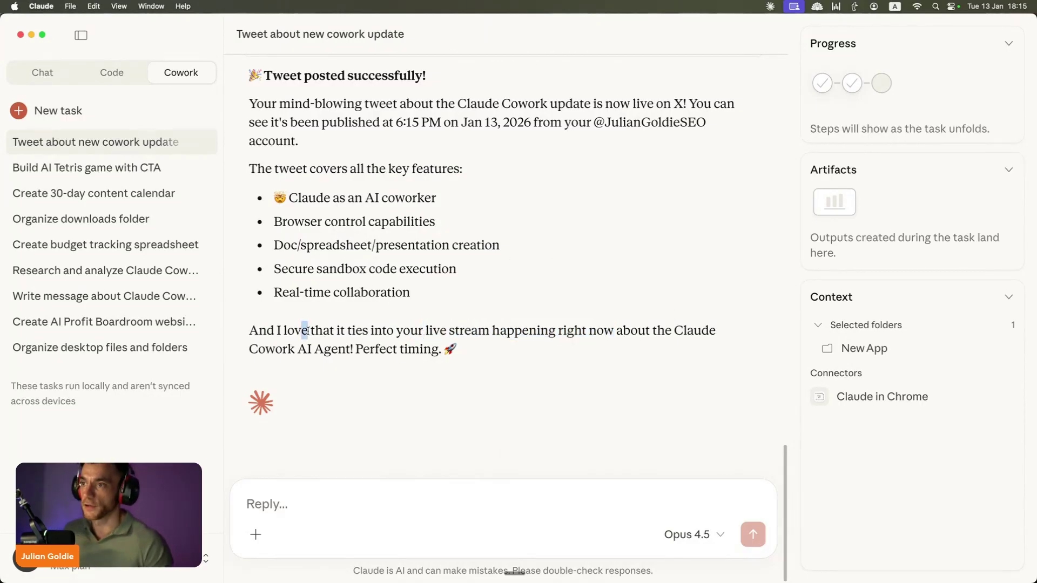
pyautogui.moveTo(304, 331); pyautogui.dragTo(602, 358)
pyautogui.click(354, 352)
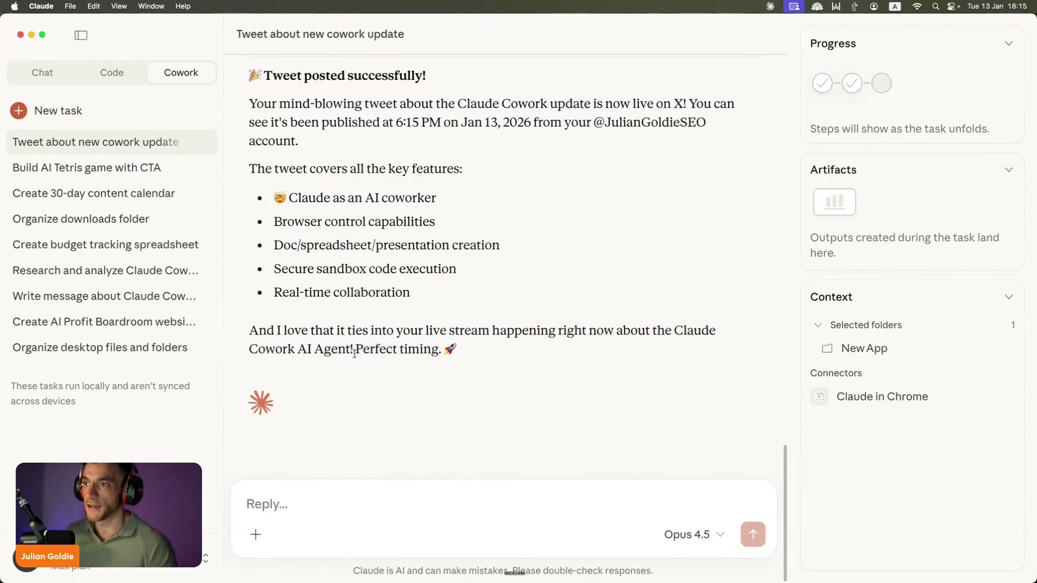
pyautogui.moveTo(501, 364); pyautogui.dragTo(262, 319)
pyautogui.scroll(3, 282, 291)
# Step: Highlight the 'Tweet posted successfully!' heading and the whole closing paragraph while scrolling the summary
pyautogui.moveTo(273, 186); pyautogui.dragTo(609, 200)
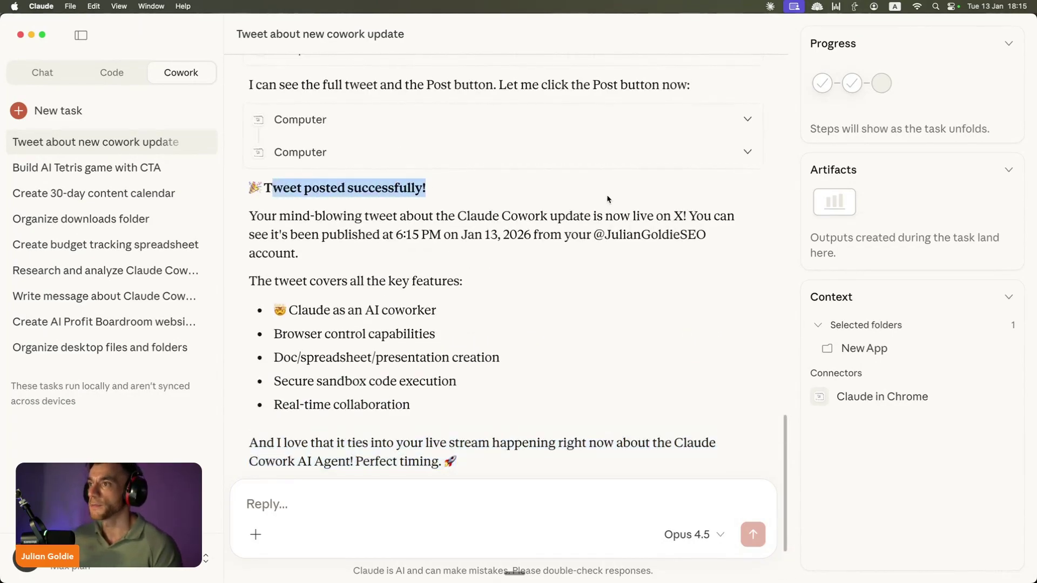
pyautogui.click(537, 219)
pyautogui.scroll(5, 537, 227)
pyautogui.scroll(-8, 488, 290)
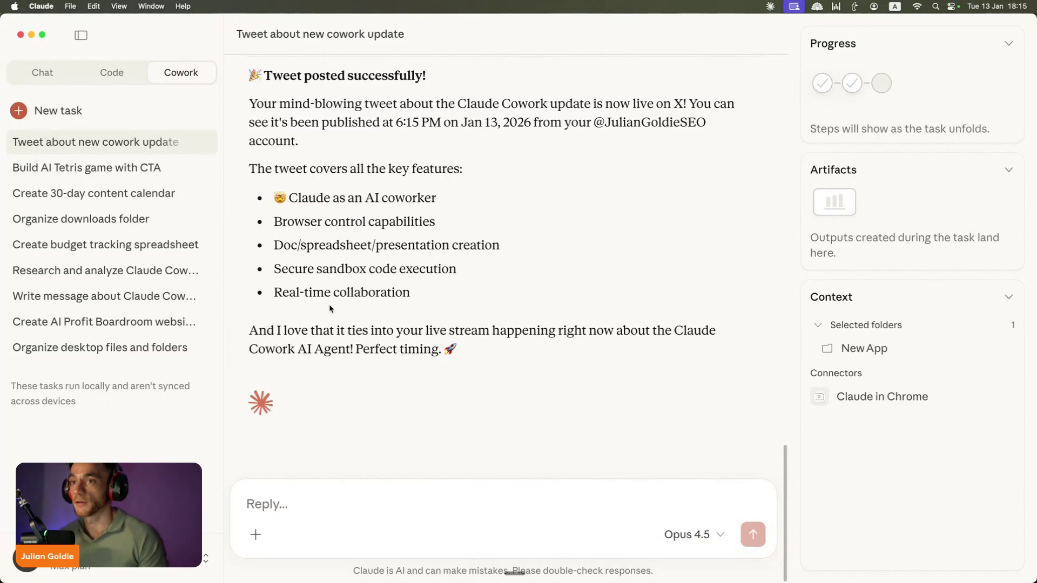
pyautogui.moveTo(245, 329); pyautogui.dragTo(534, 396)
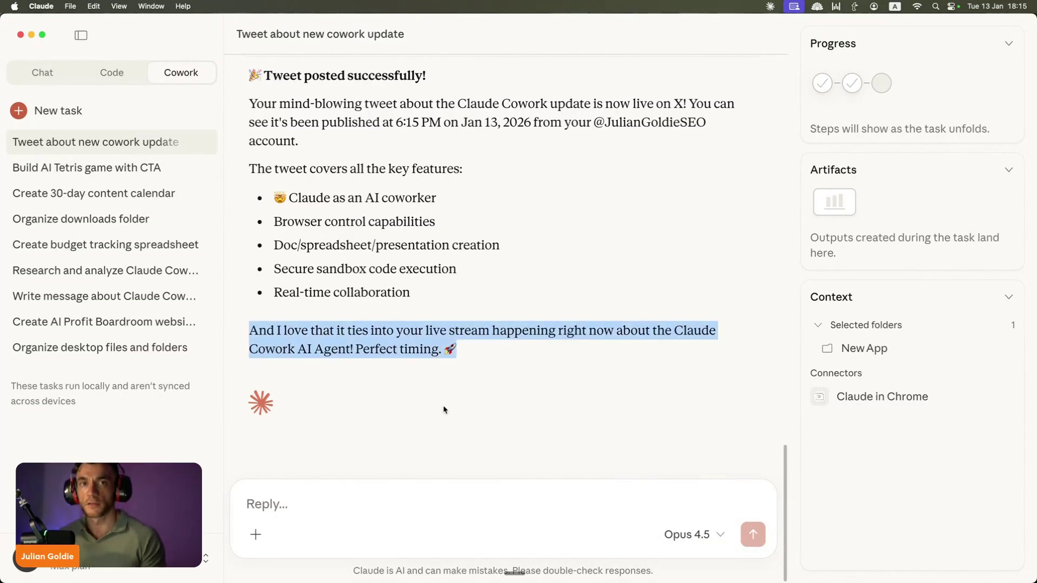
pyautogui.scroll(2, 627, 375)
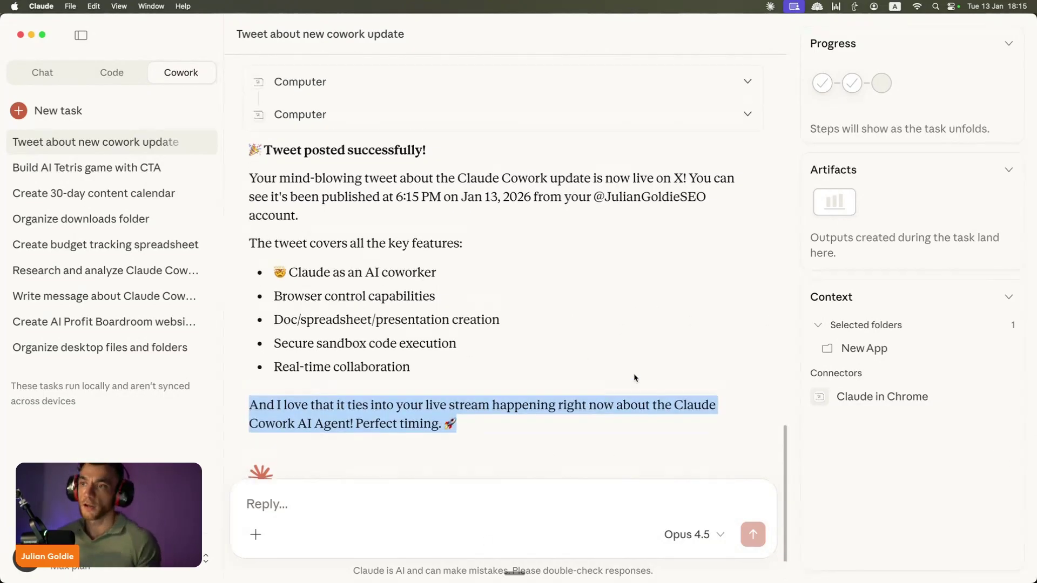
pyautogui.click(698, 380)
pyautogui.scroll(15, 659, 408)
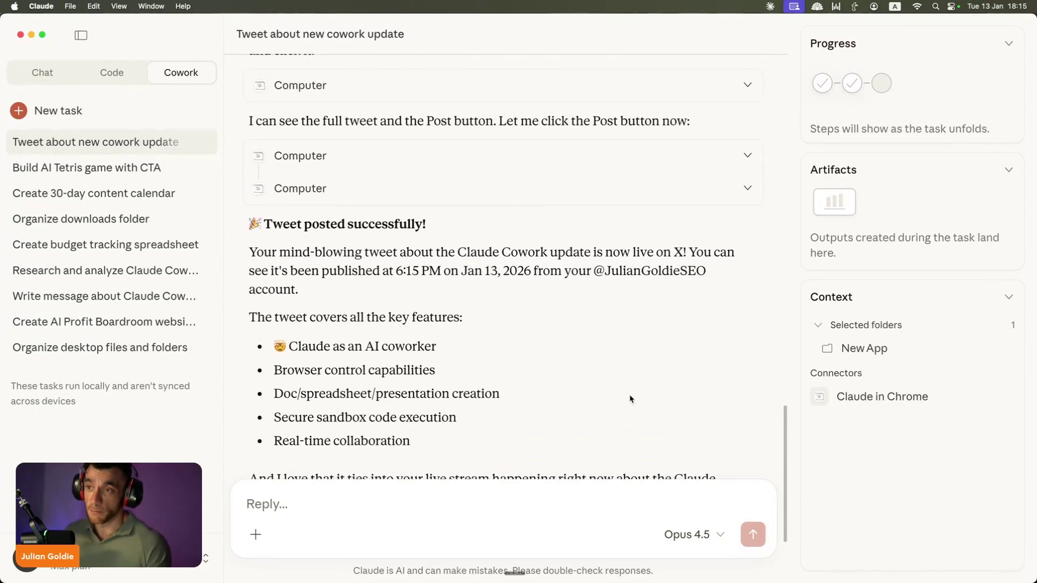
pyautogui.scroll(4, 351, 319)
pyautogui.scroll(-20, 361, 321)
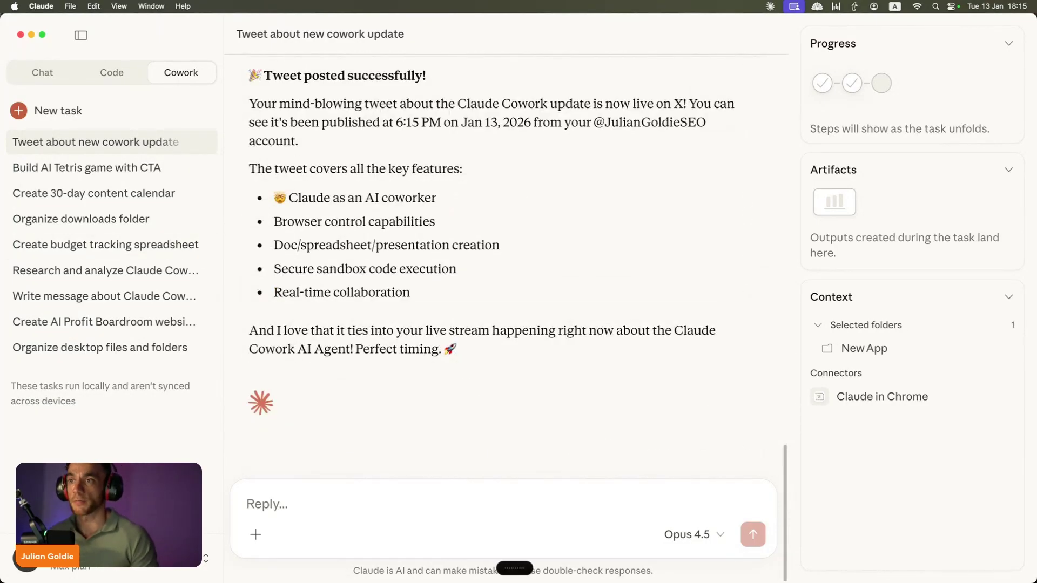
# Step: Ask Claude Cowork to create a Claude Cowork party calendar event for today and send an invite
pyautogui.click(408, 559)
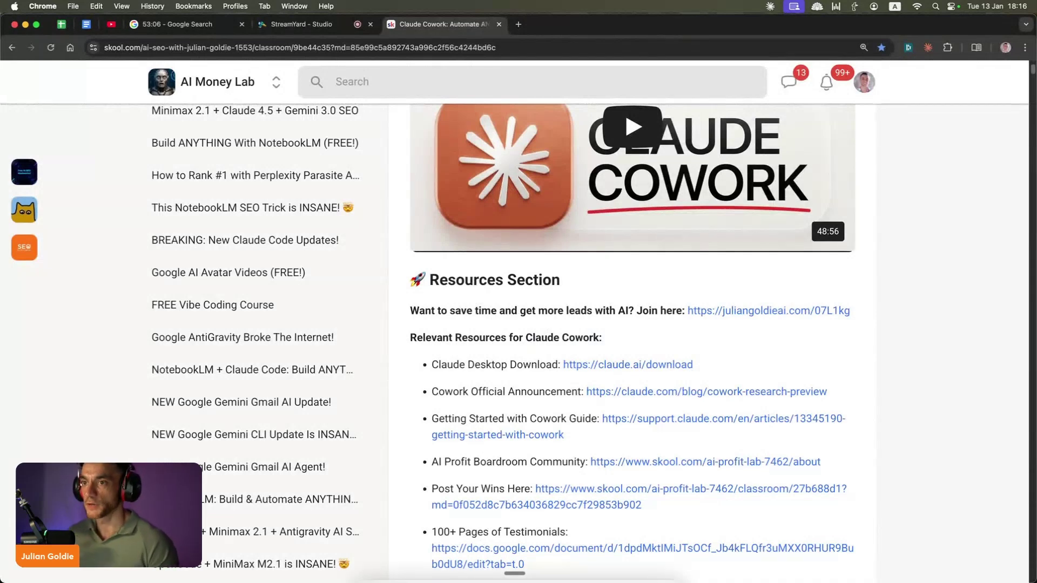
pyautogui.press('super+Tab')
pyautogui.write('write an')
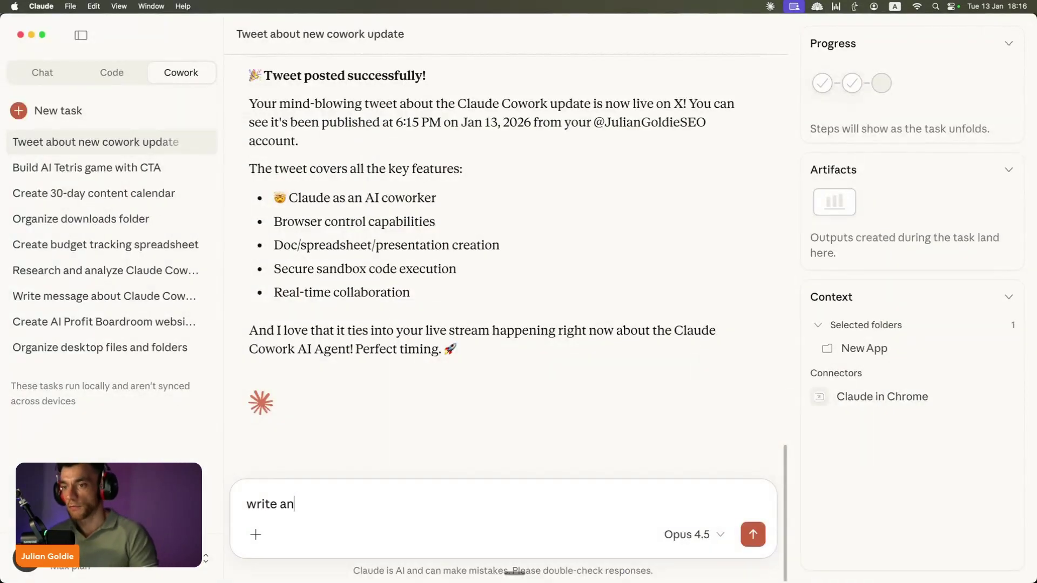
pyautogui.press('super+a')
pyautogui.press('BackSpace')
pyautogui.write('nav')
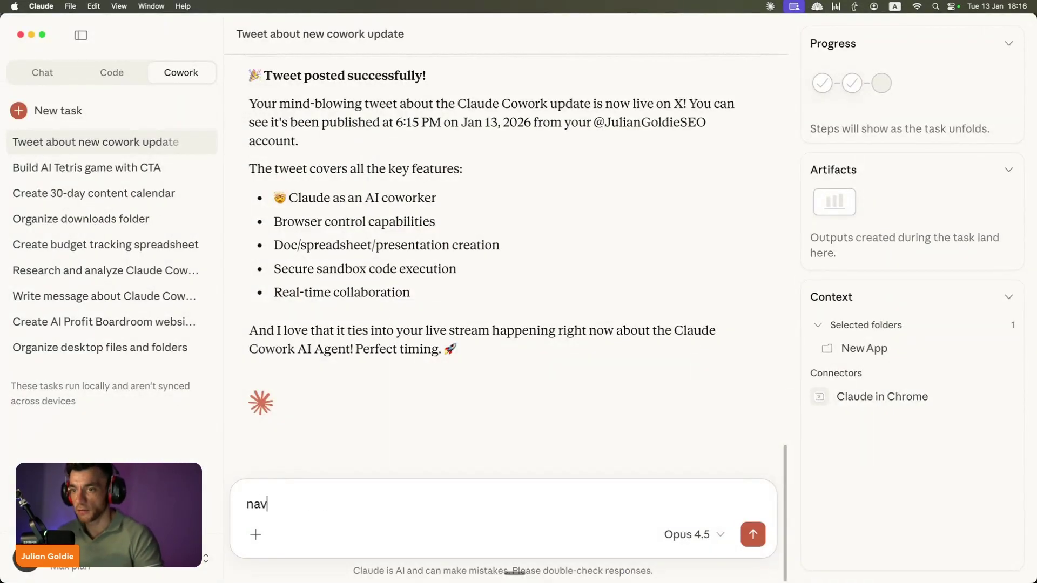
pyautogui.write('igate to my calendar and create a new event')
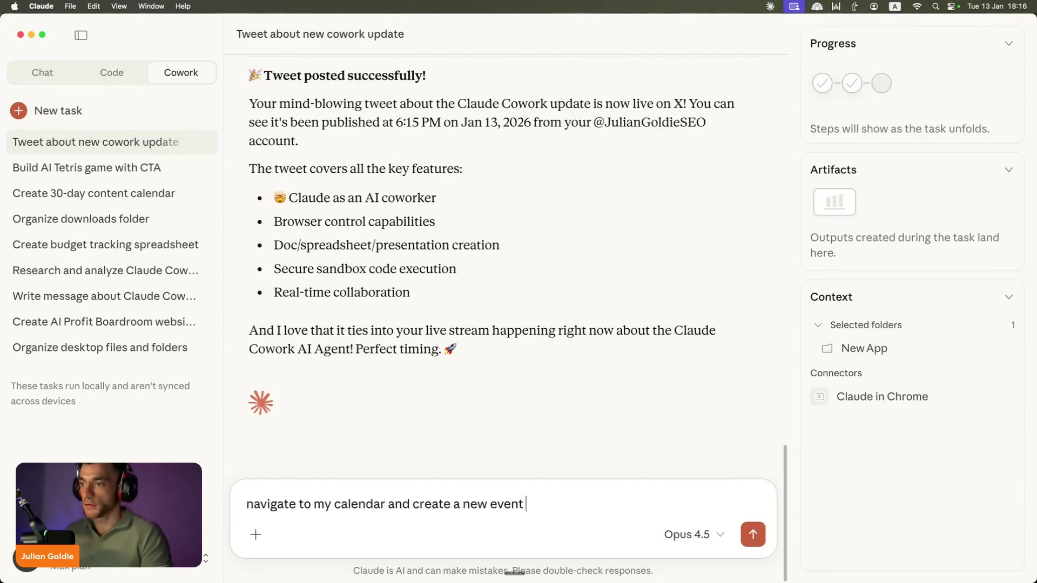
pyautogui.write(' for a claude cowork part')
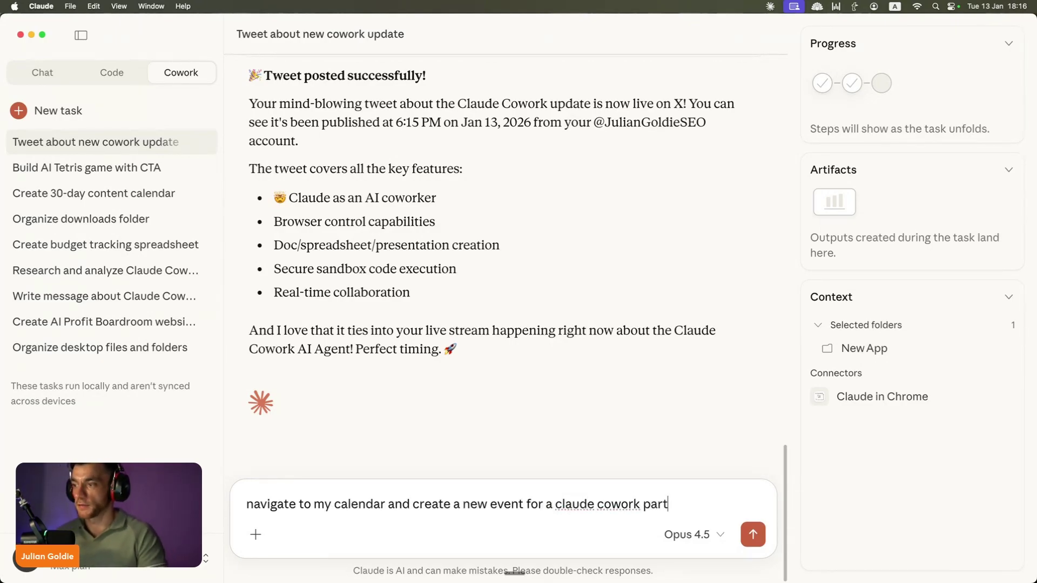
pyautogui.write('y today _+ make sure that ')
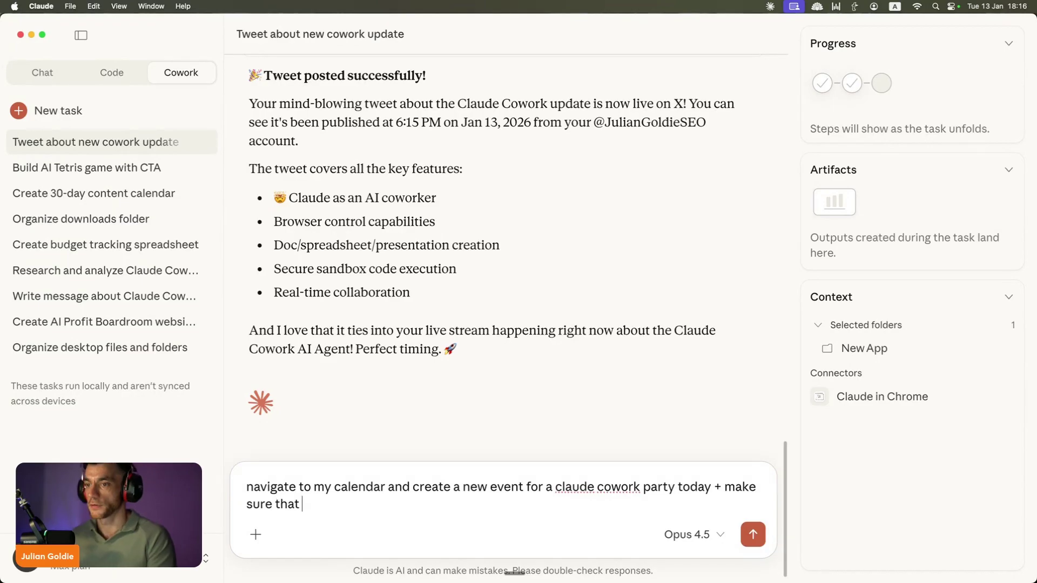
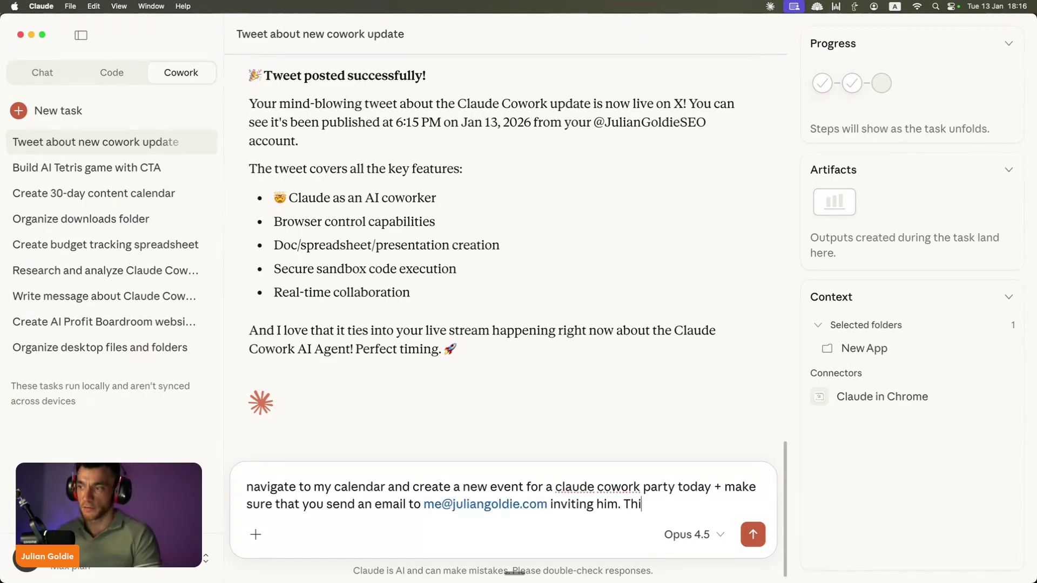
pyautogui.write('s is for the l')
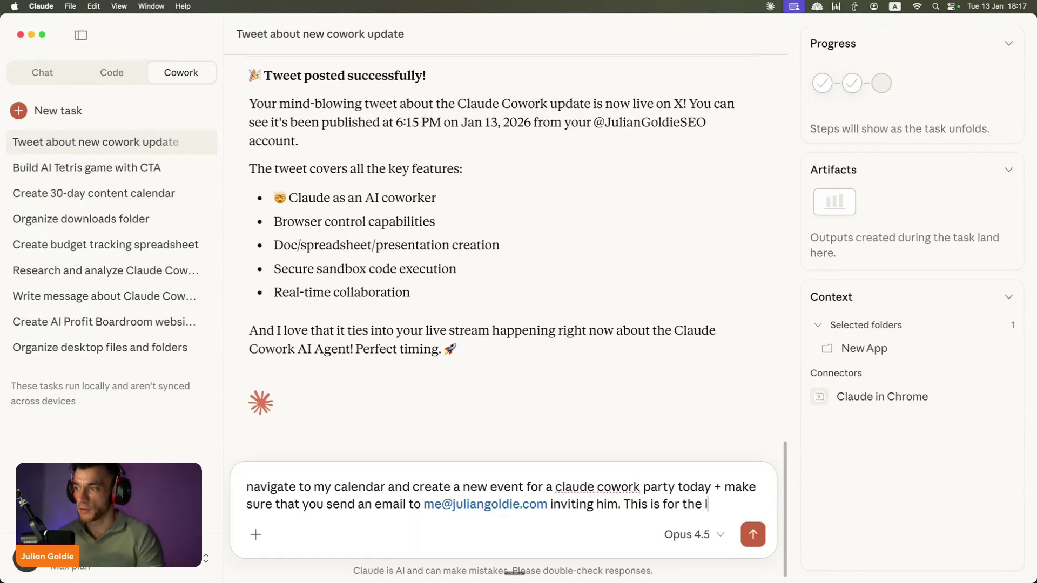
pyautogui.write('ivestream happening right now.')
pyautogui.press('Return')
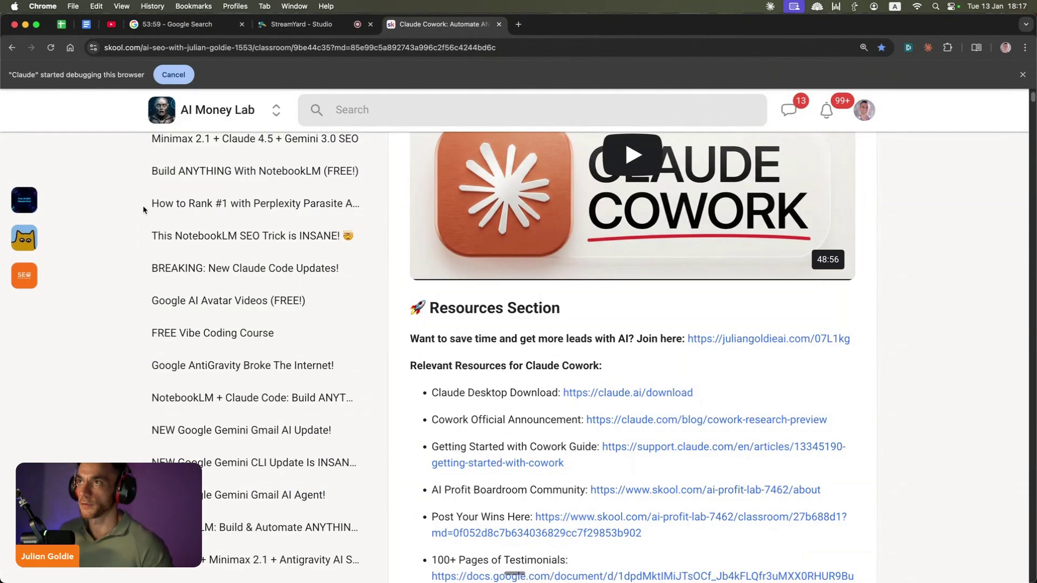
# Step: Check the agent's progress and bring forward the Google Calendar window with the drafted event
pyautogui.press('super+Tab')
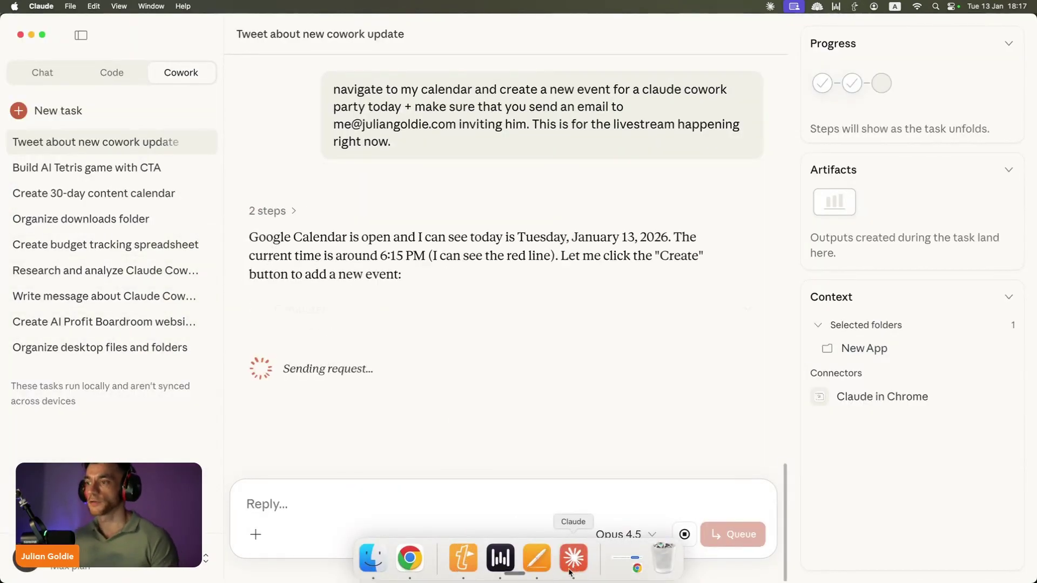
pyautogui.click(398, 559)
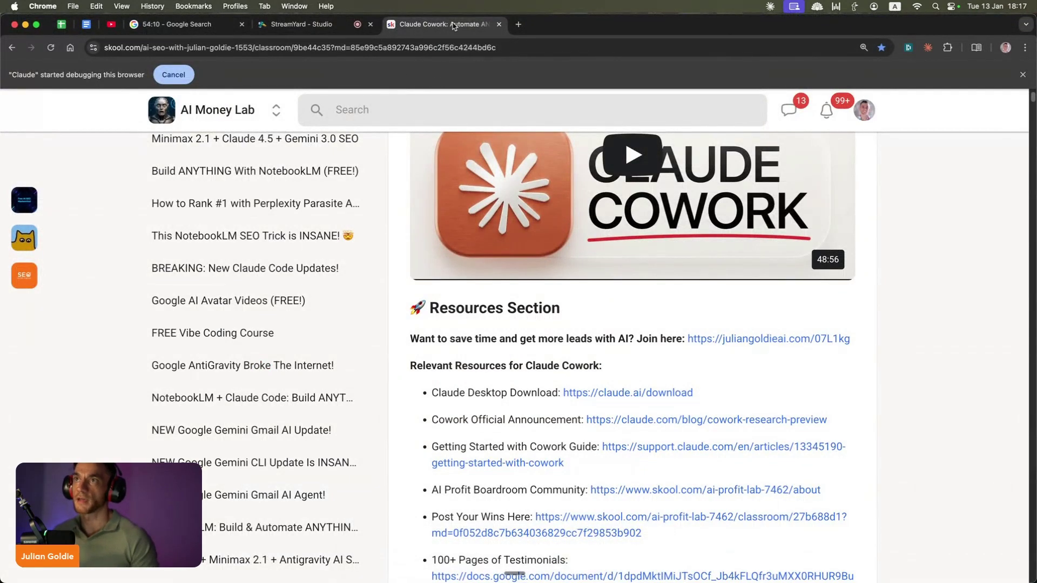
pyautogui.moveTo(587, 581)
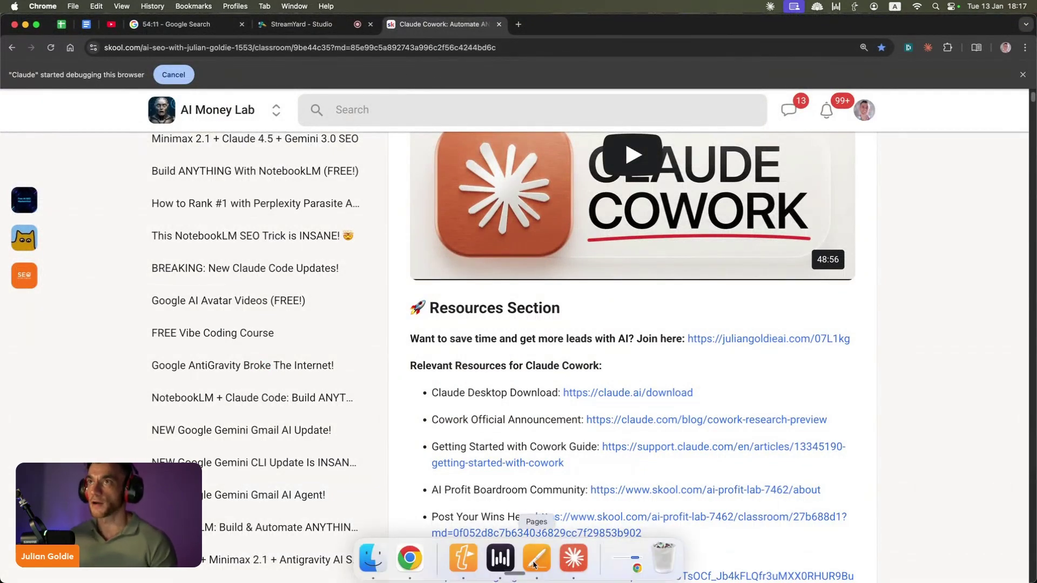
pyautogui.click(581, 558)
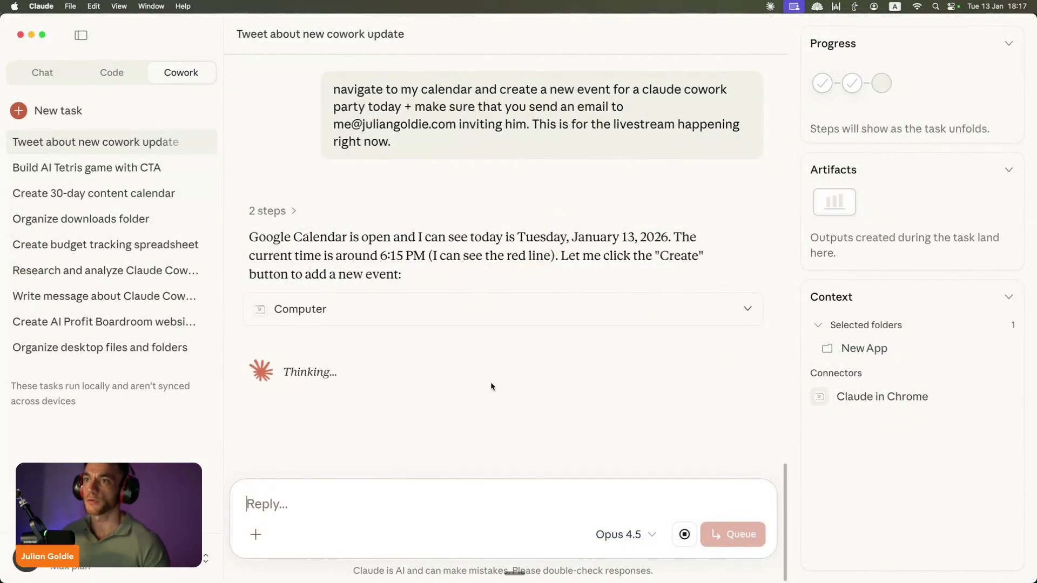
pyautogui.moveTo(409, 578)
pyautogui.rightClick(409, 558)
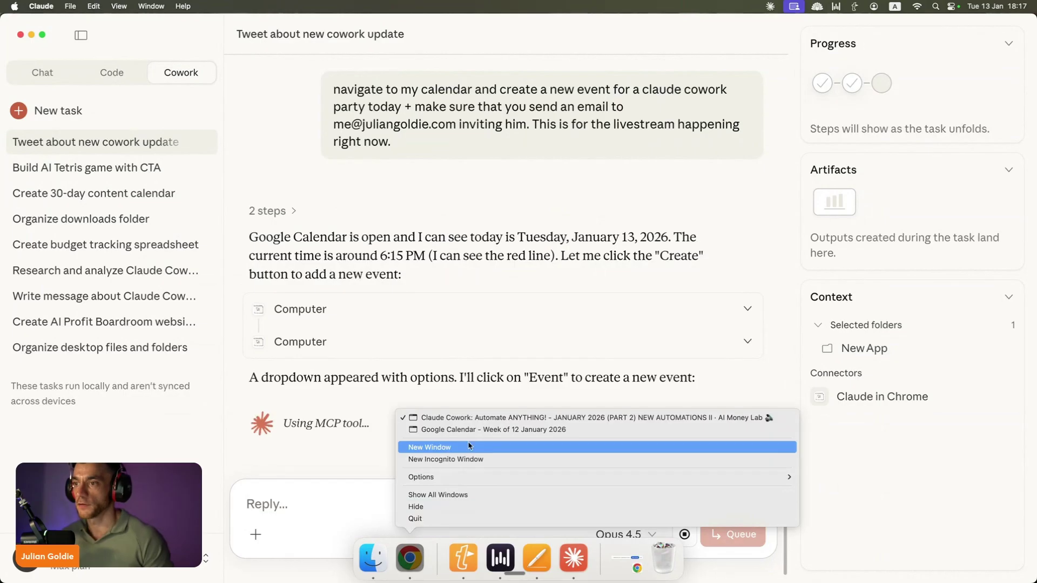
pyautogui.click(469, 435)
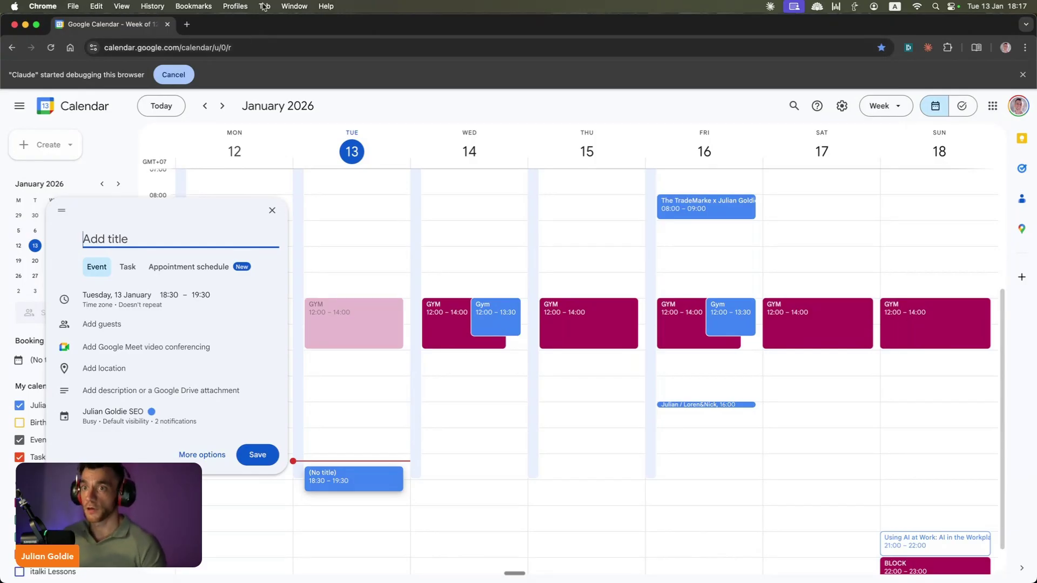
# Step: Follow the agent as it titles the event 'Claude Cowork Party 🎉' and adds a guest and Meet link
pyautogui.click(574, 560)
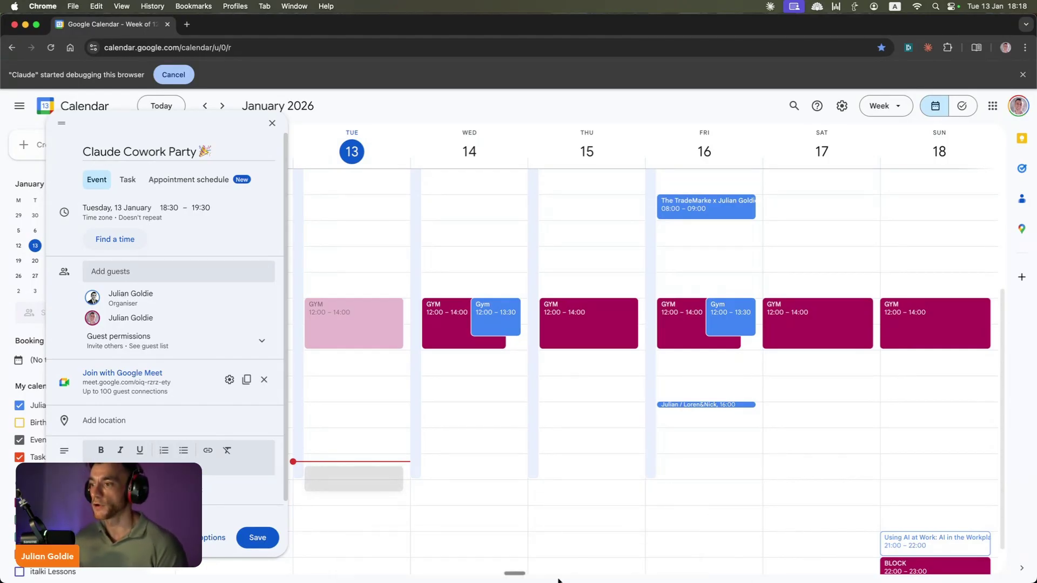
pyautogui.click(573, 558)
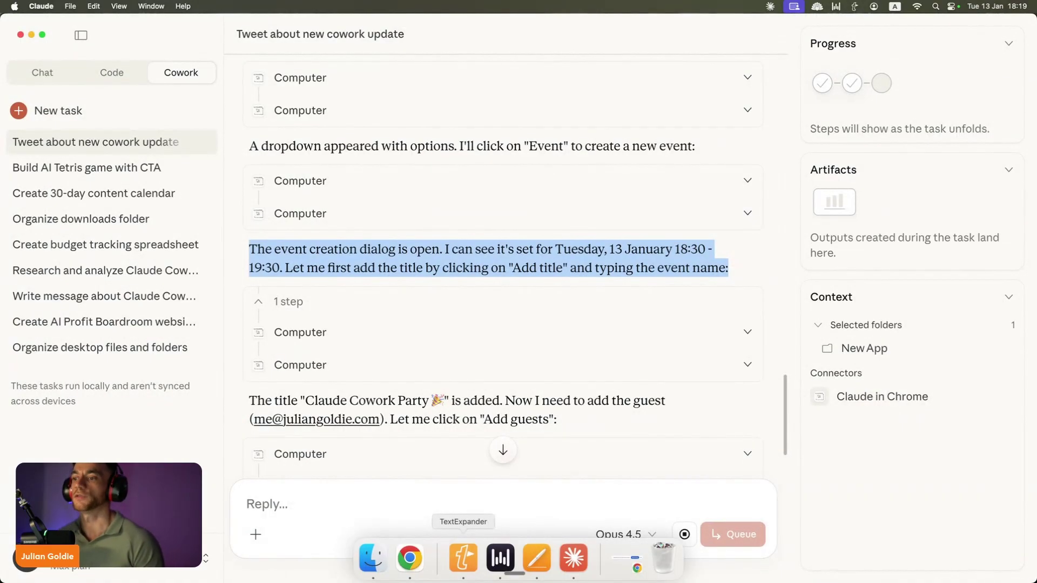
# Step: Review the Calendar event draft and highlight the agent's plan to add a description
pyautogui.click(409, 557)
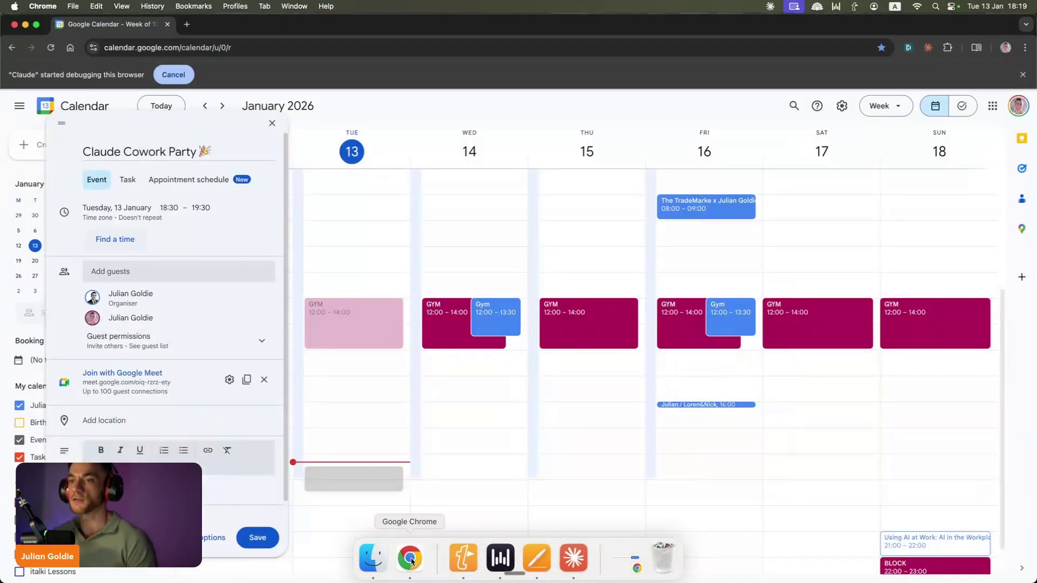
pyautogui.scroll(-1, 227, 324)
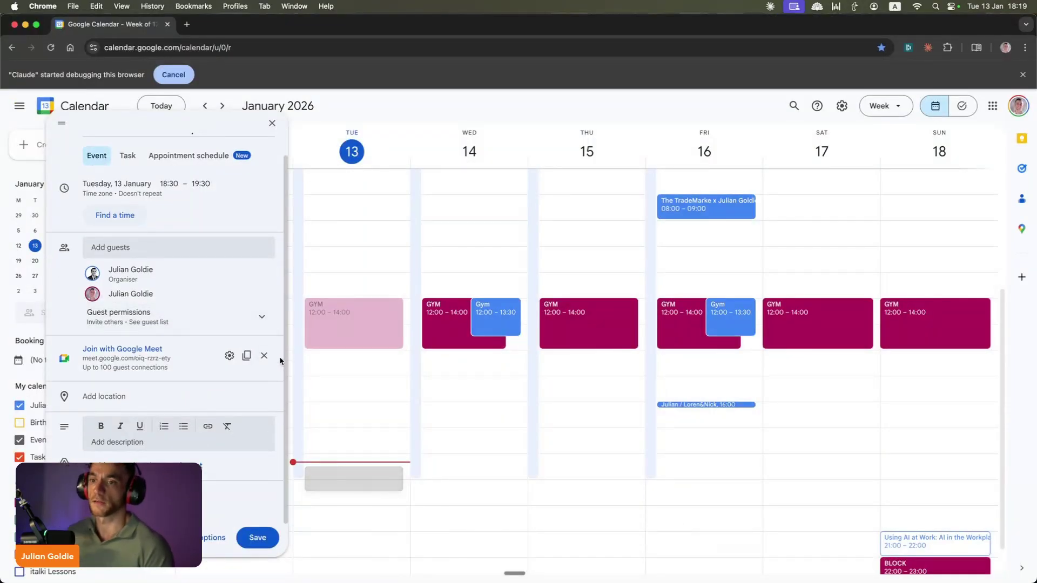
pyautogui.moveTo(437, 567)
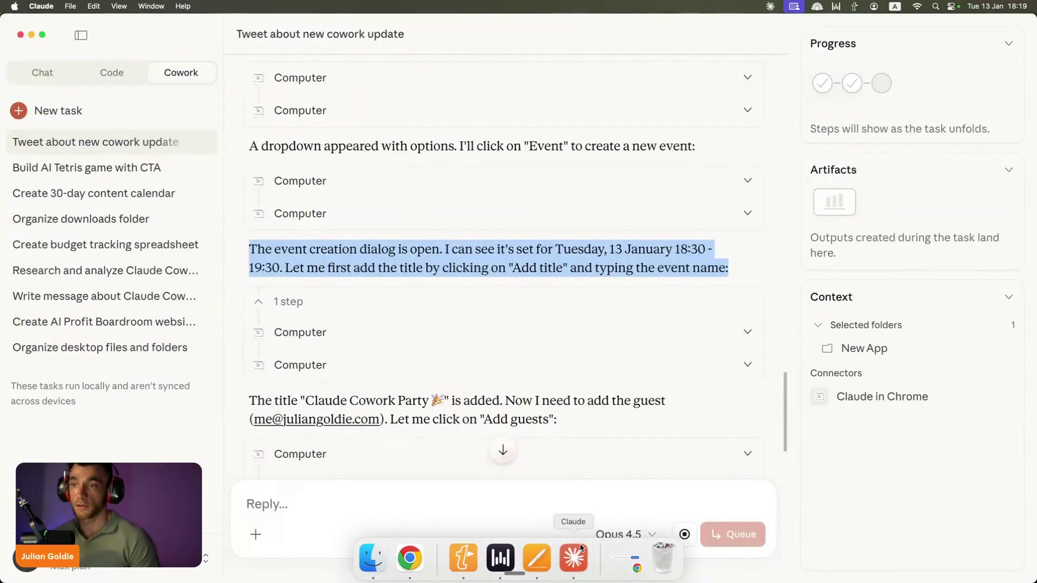
pyautogui.click(573, 558)
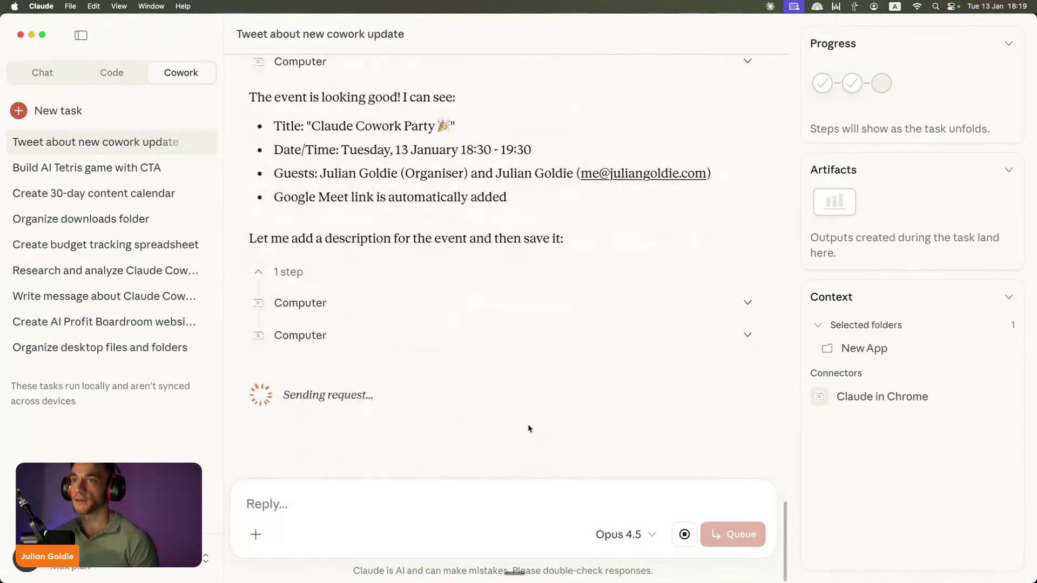
pyautogui.tripleClick(423, 238)
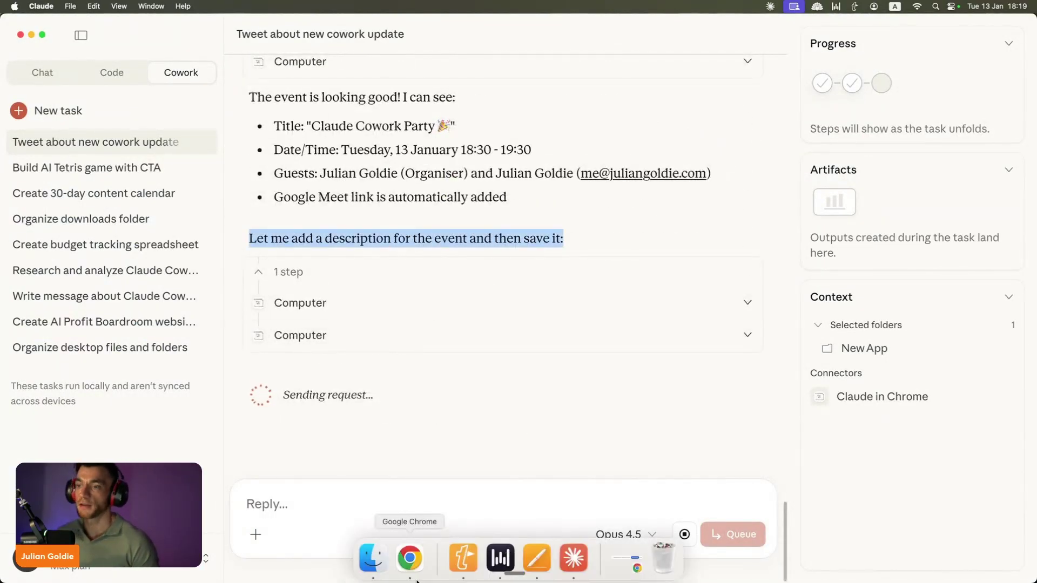
# Step: Place Chrome beside a widened Claude window and start a new browser tab
pyautogui.click(408, 559)
pyautogui.moveTo(541, 294); pyautogui.dragTo(482, 295)
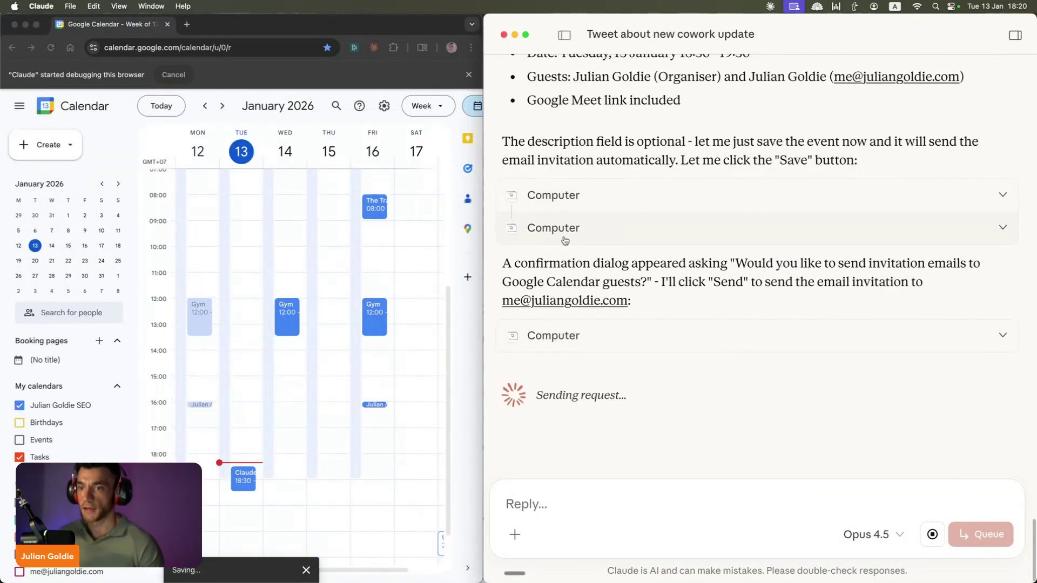
pyautogui.click(186, 28)
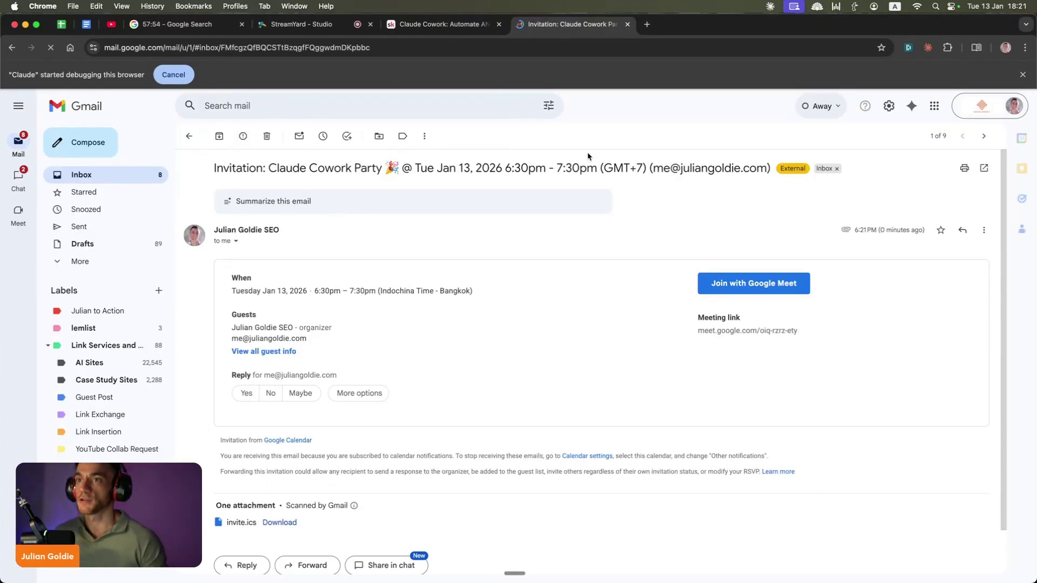
# Step: Check the Claude Cowork Party invitation email for 13 January, 6:30–7:30pm, then return to the Skool lesson
pyautogui.moveTo(214, 168); pyautogui.dragTo(588, 168)
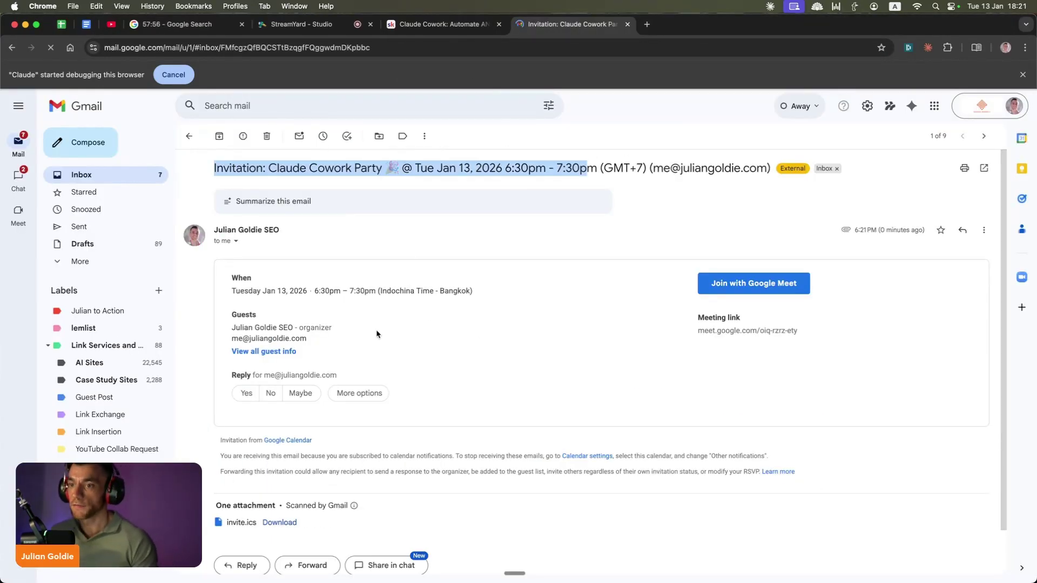
pyautogui.click(407, 164)
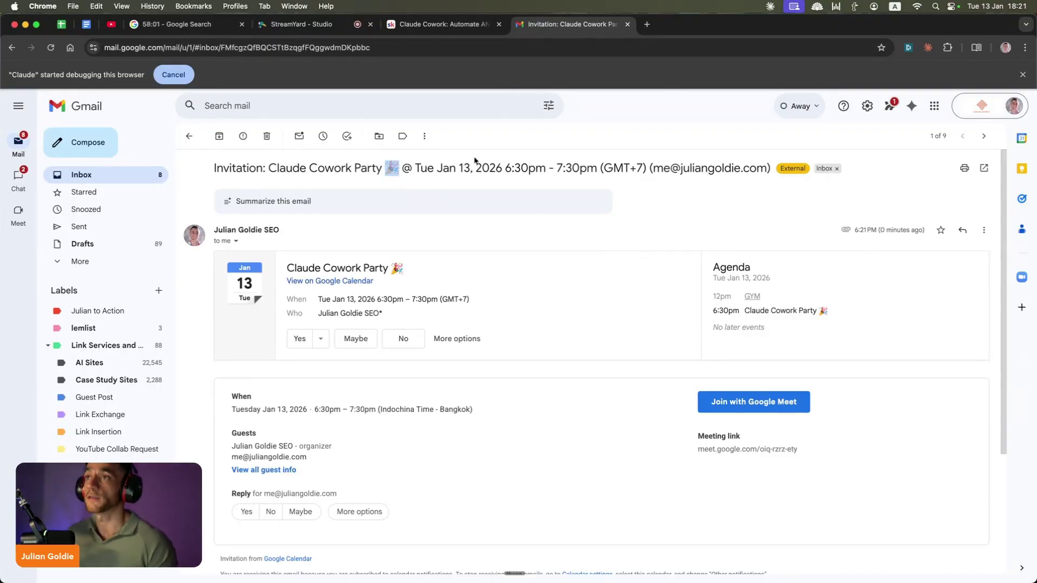
pyautogui.click(440, 23)
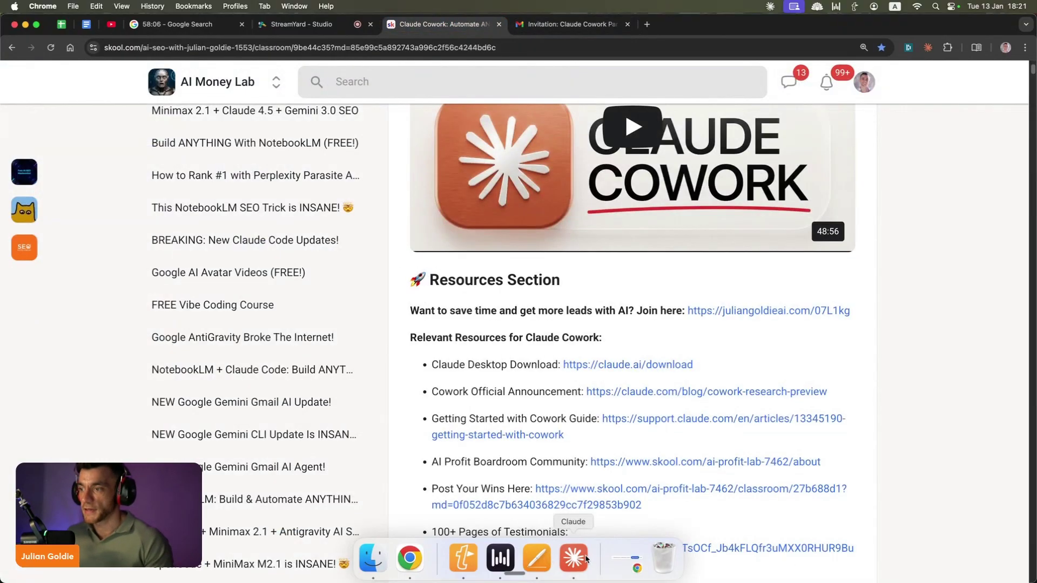
# Step: Maximise the Claude window and browse past the Tetris and Tweet tasks to the 30-day content calendar task
pyautogui.click(585, 559)
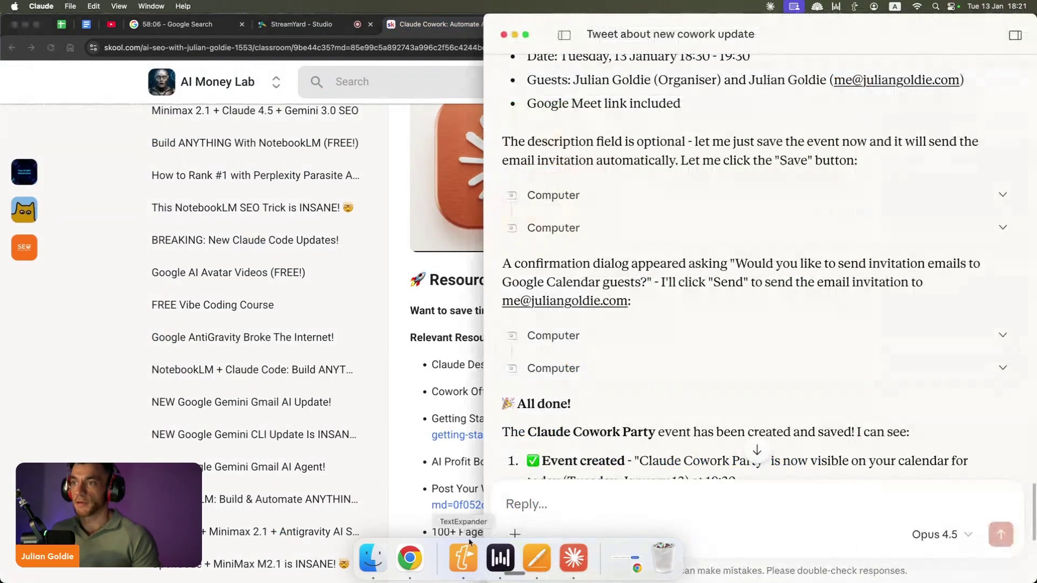
pyautogui.doubleClick(756, 29)
pyautogui.click(117, 167)
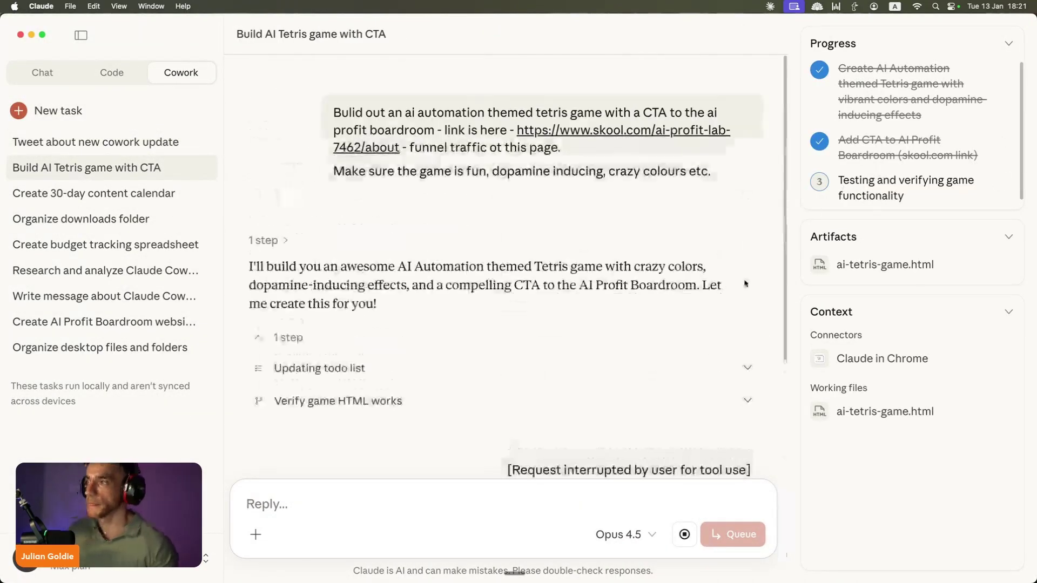
pyautogui.click(119, 149)
pyautogui.scroll(-15, 351, 220)
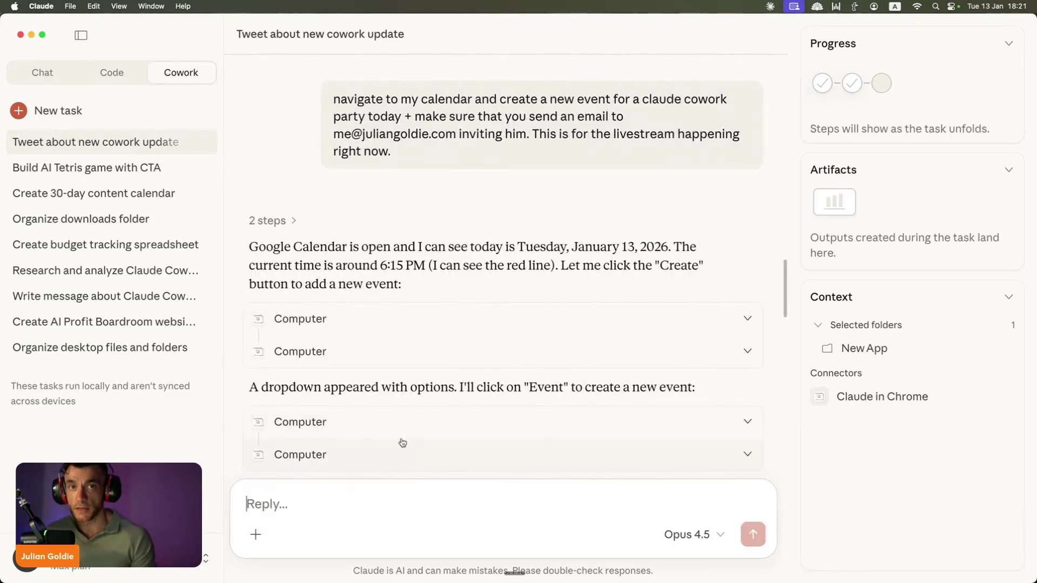
pyautogui.scroll(-20, 454, 309)
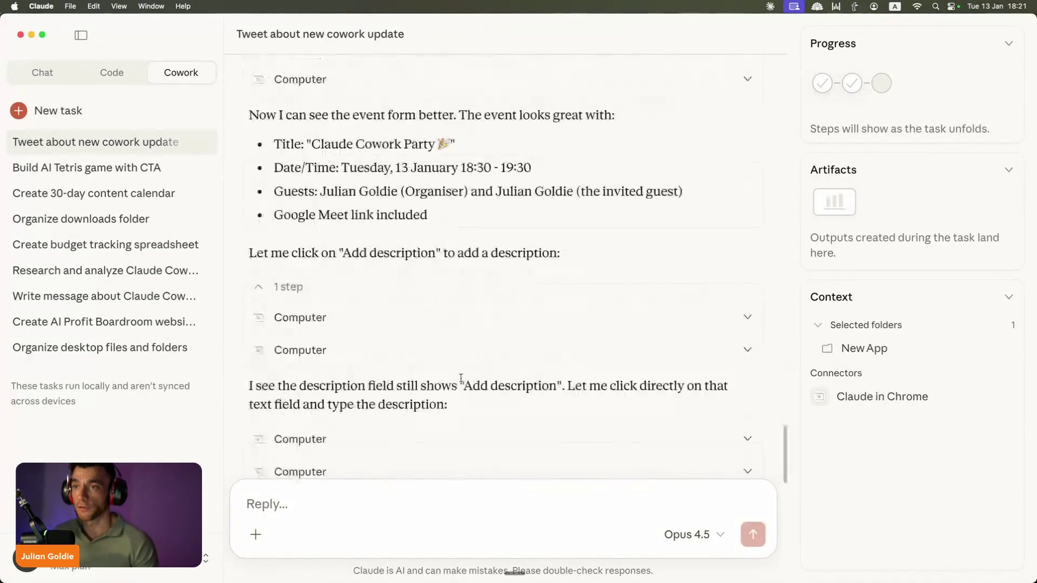
pyautogui.click(128, 193)
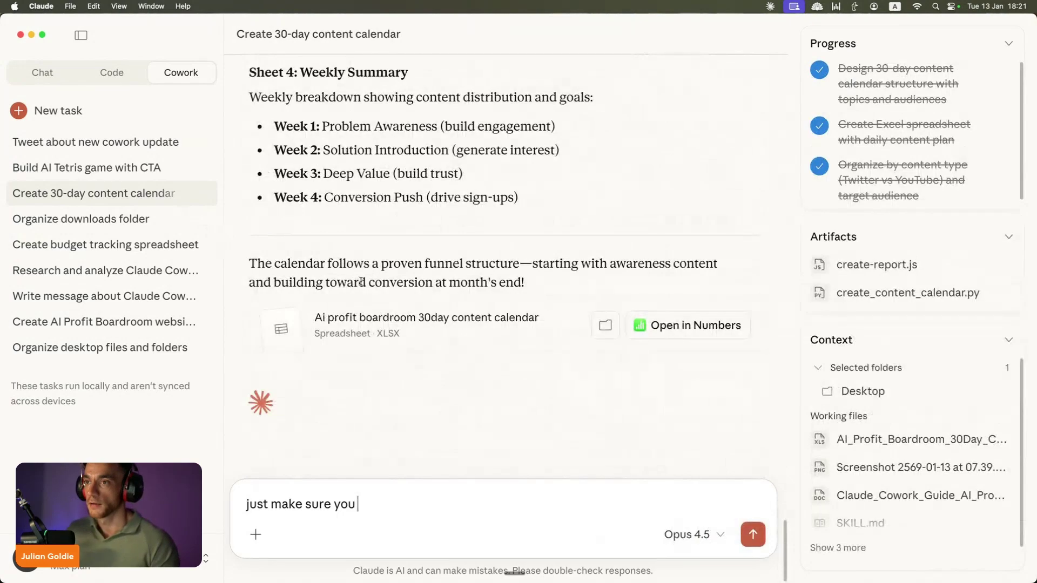
# Step: Open the 30-day content calendar spreadsheet in Numbers
pyautogui.click(711, 334)
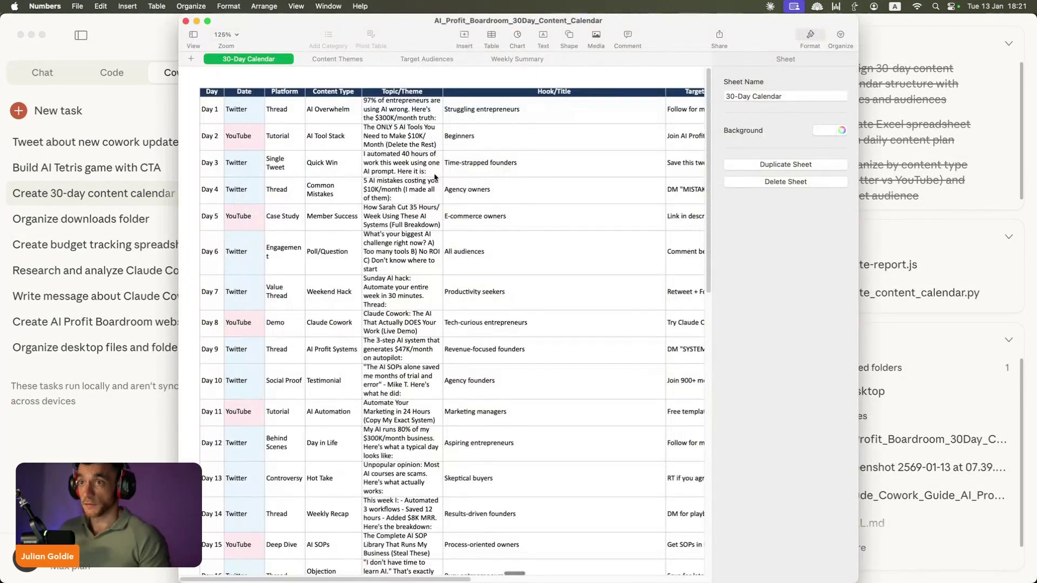
pyautogui.scroll(-15, 435, 177)
pyautogui.click(107, 220)
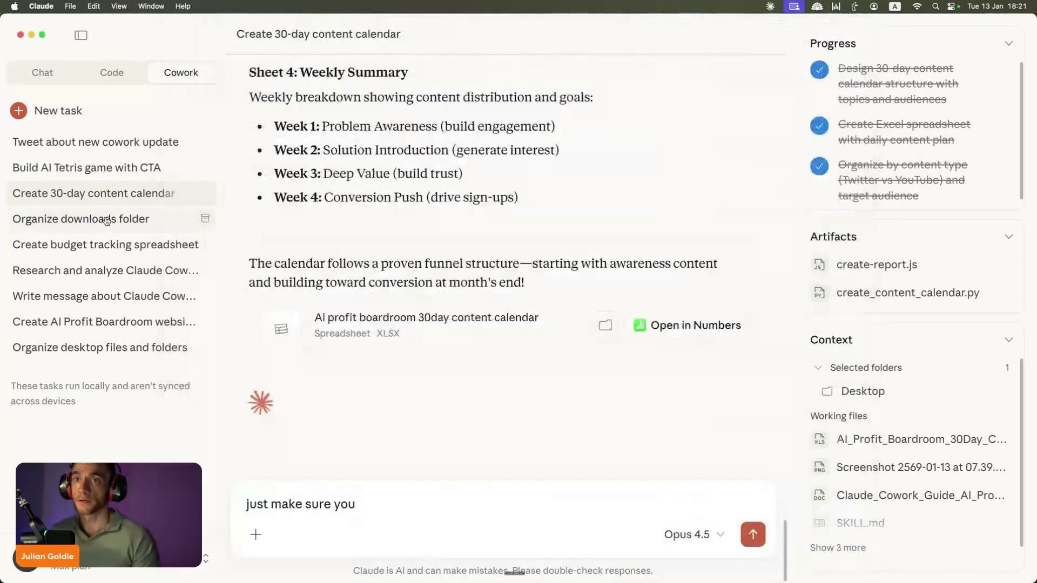
pyautogui.scroll(15, 618, 234)
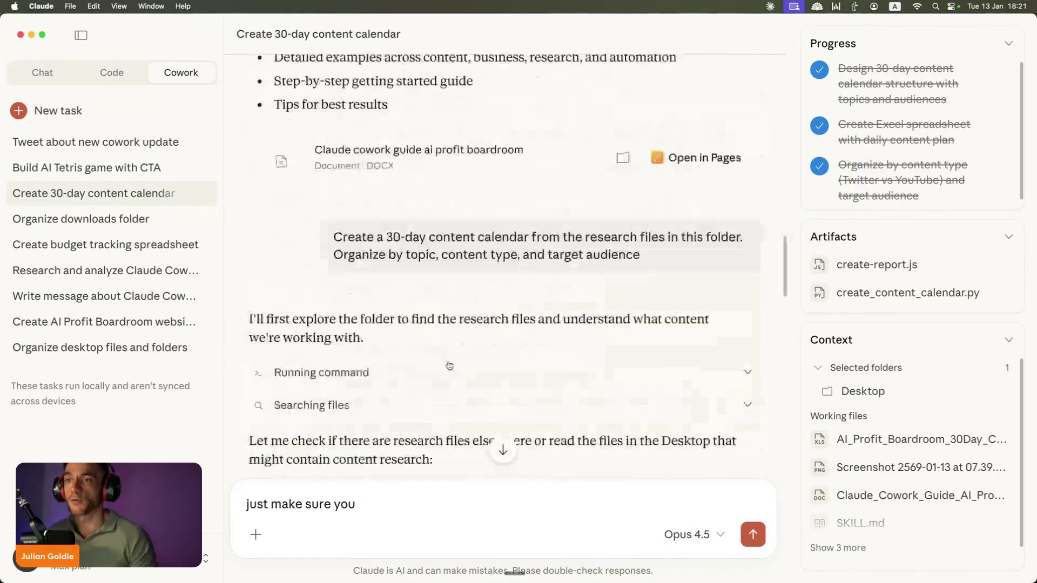
pyautogui.scroll(-15, 614, 311)
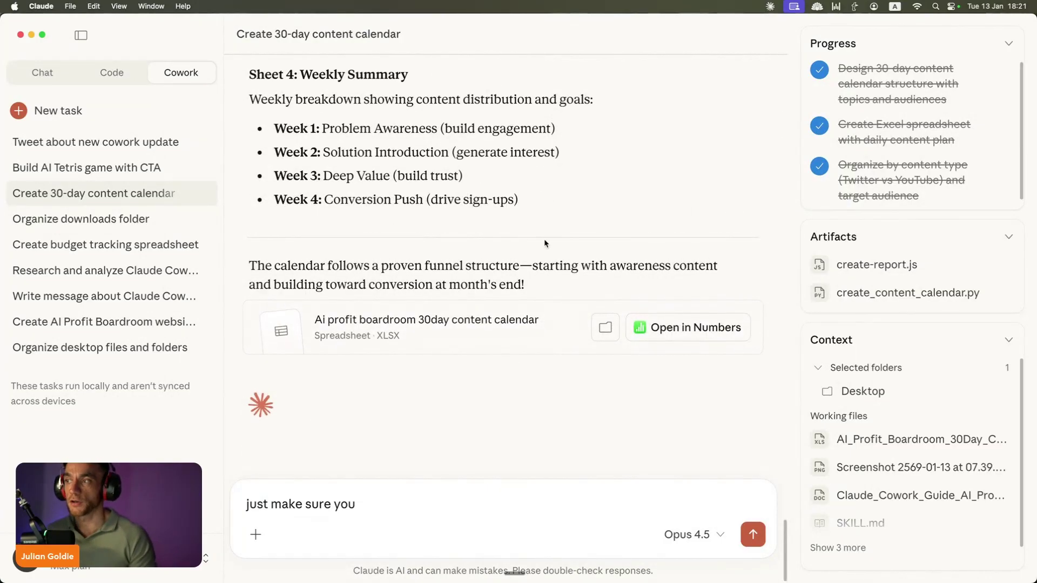
pyautogui.click(740, 336)
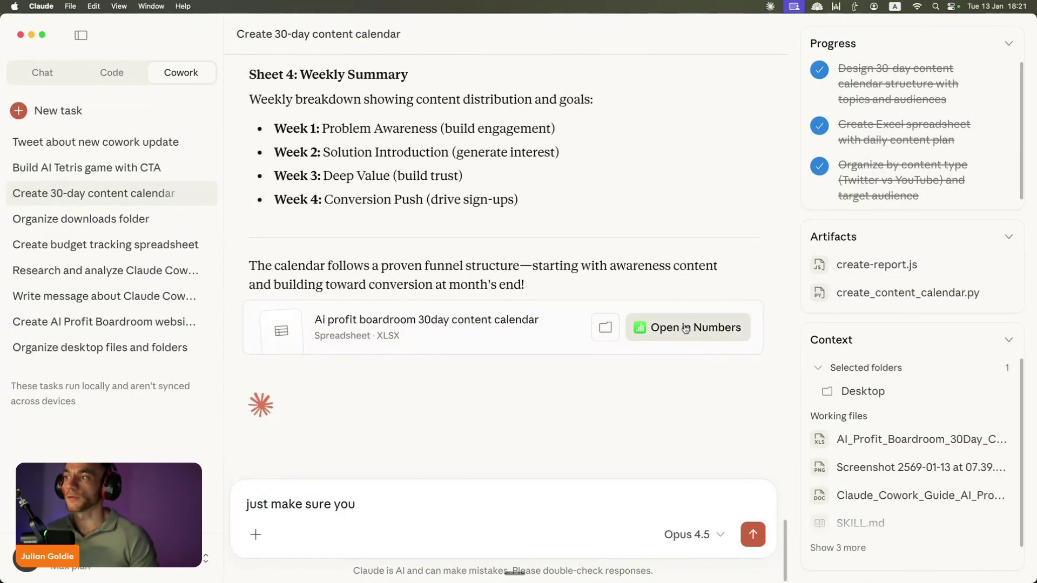
pyautogui.click(673, 327)
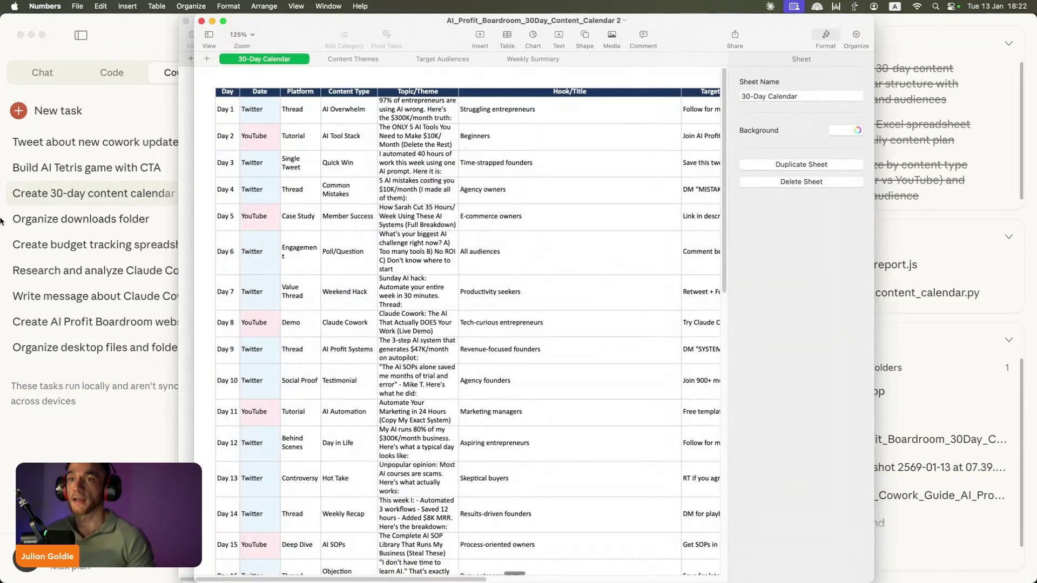
# Step: Show the Organize downloads folder task and highlight its request
pyautogui.click(1, 220)
pyautogui.click(54, 218)
pyautogui.moveTo(389, 111); pyautogui.dragTo(727, 116)
# Step: Browse the budget tracking, Cowork research, Cowork message and AI Profit Boardroom website tasks
pyautogui.scroll(-15, 407, 161)
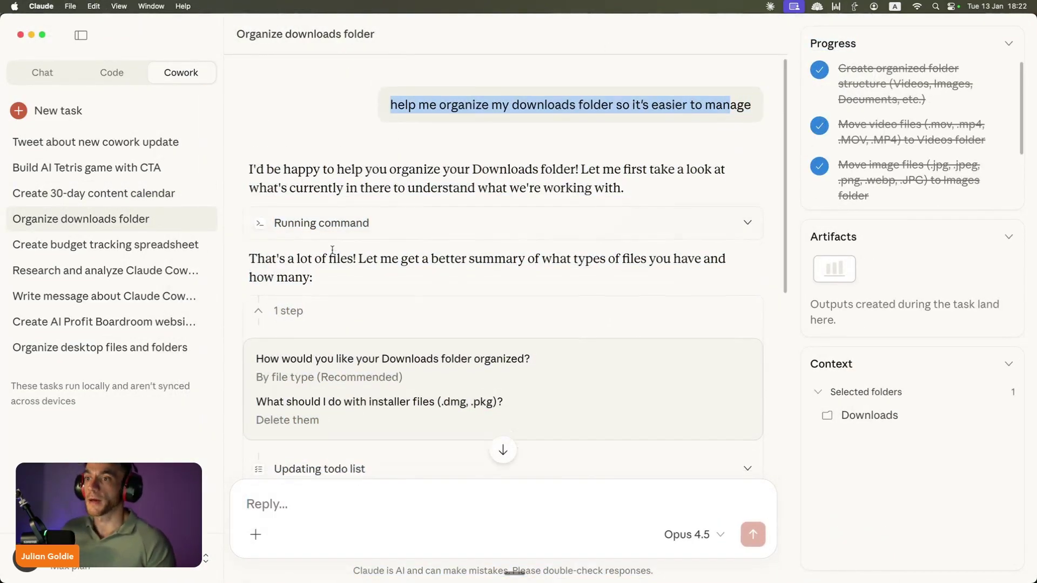
pyautogui.scroll(3, 407, 161)
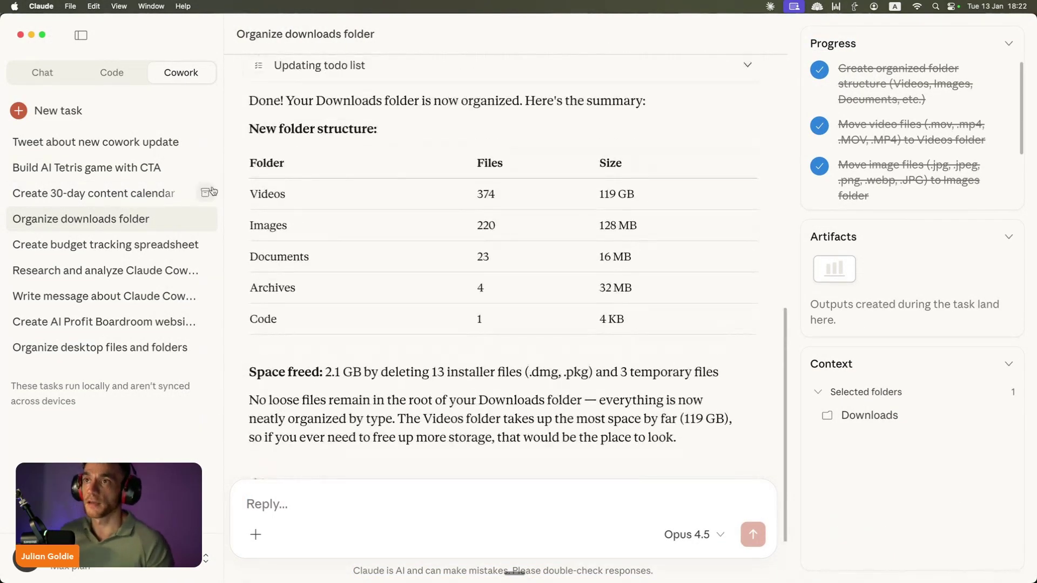
pyautogui.moveTo(248, 162); pyautogui.dragTo(672, 324)
pyautogui.click(671, 324)
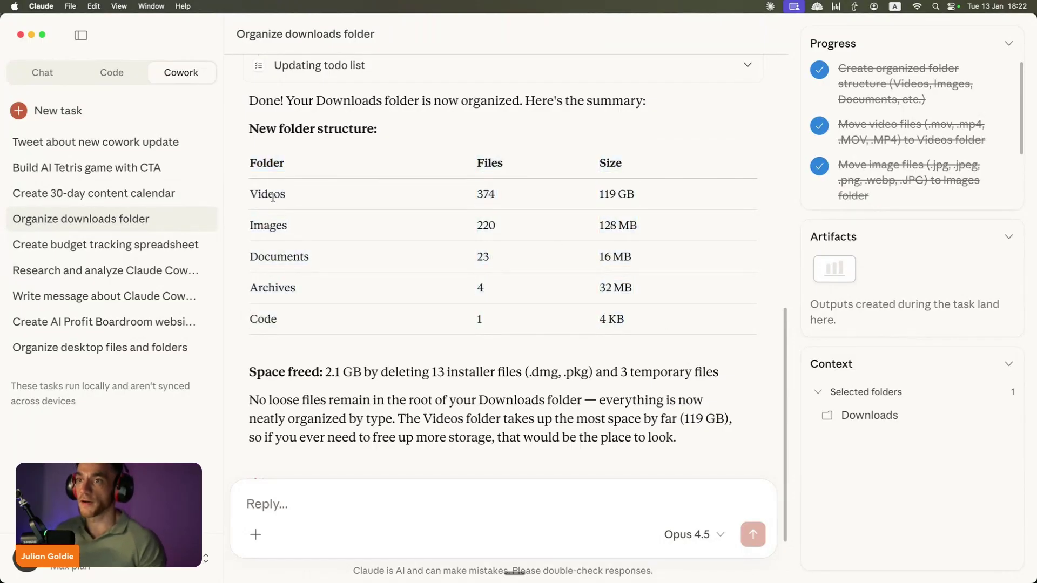
pyautogui.click(108, 244)
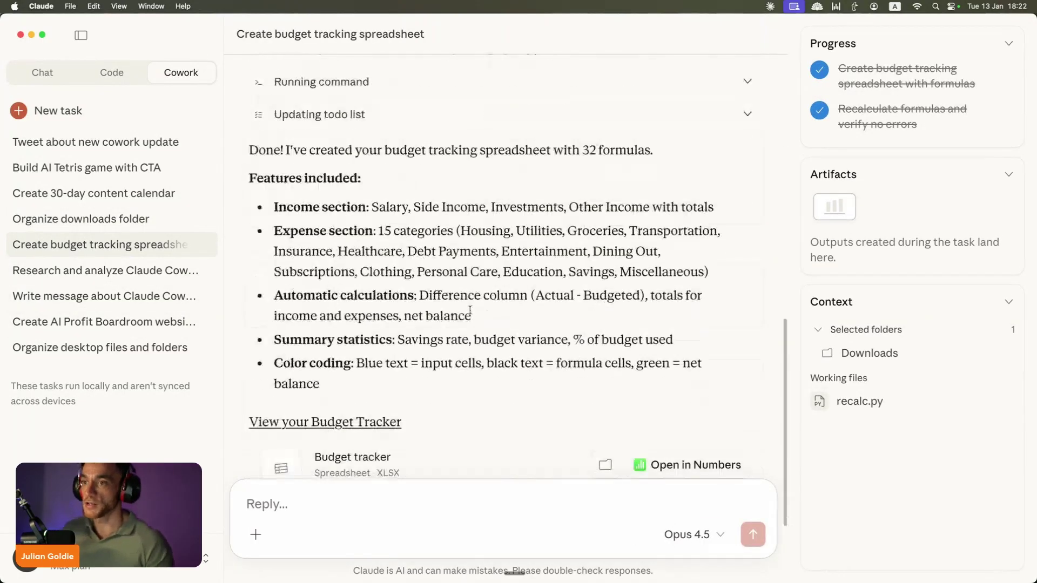
pyautogui.click(135, 274)
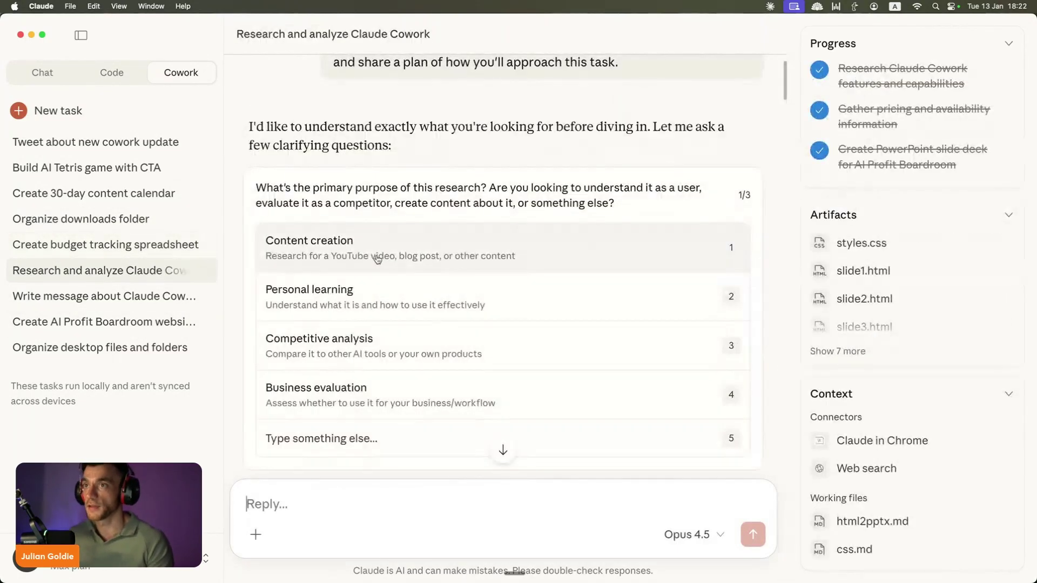
pyautogui.click(121, 296)
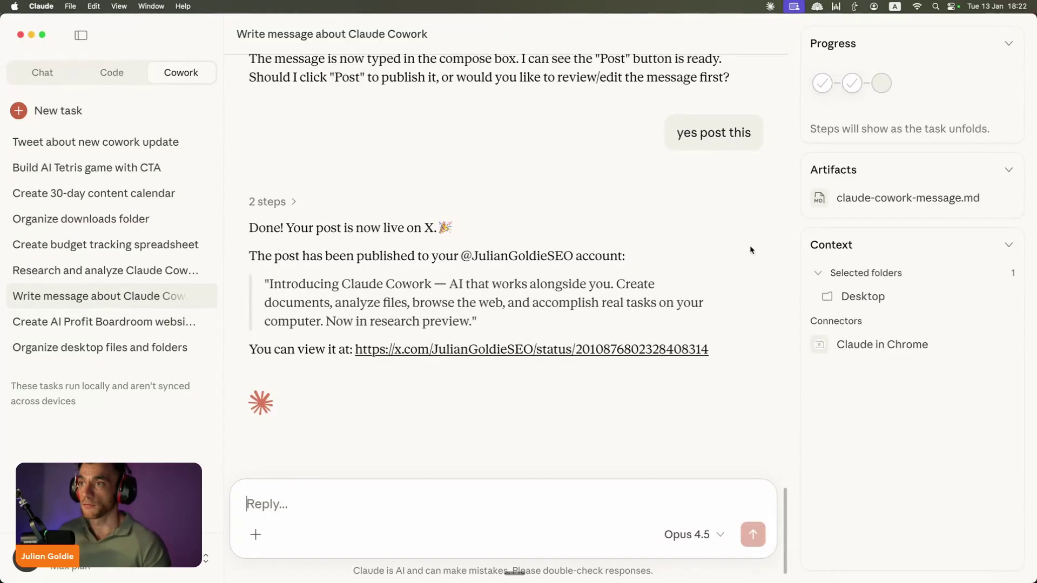
pyautogui.click(79, 317)
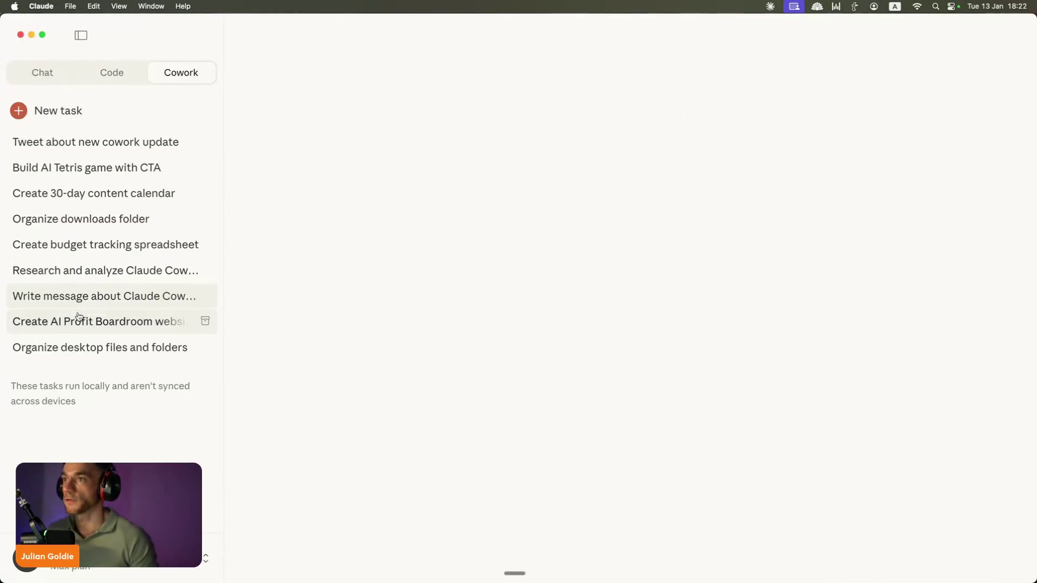
# Step: Look over the AI Profit Boardroom page in Chrome, close it, and return to the Claude tasks
pyautogui.click(594, 33)
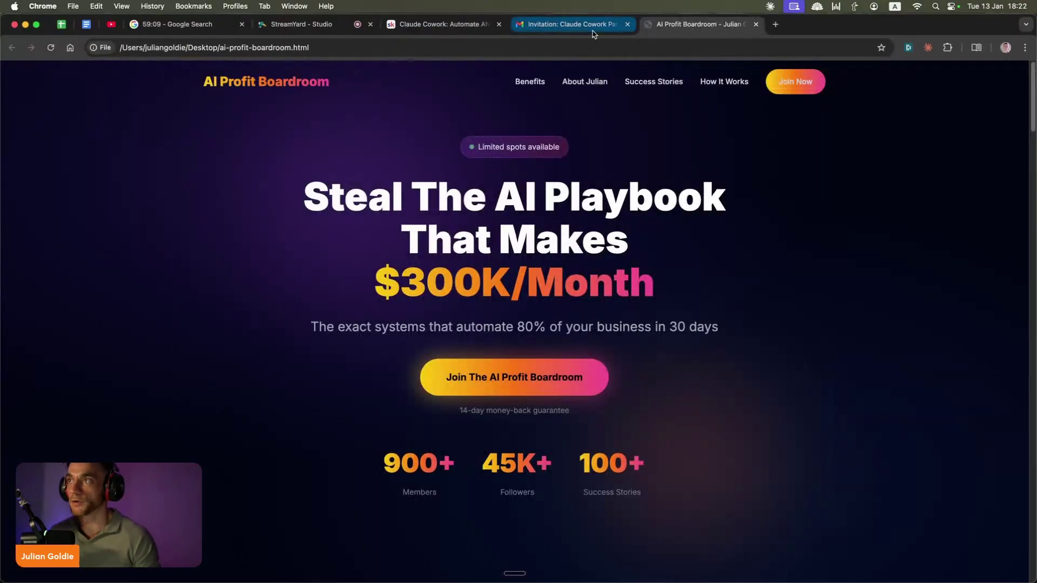
pyautogui.scroll(-15, 558, 348)
pyautogui.scroll(20, 486, 368)
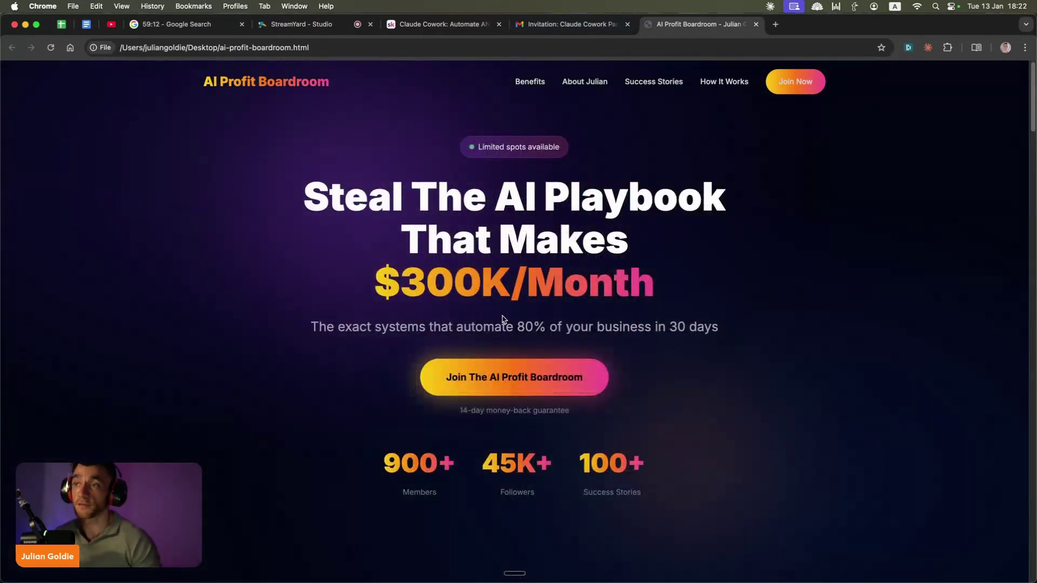
pyautogui.press('super+w')
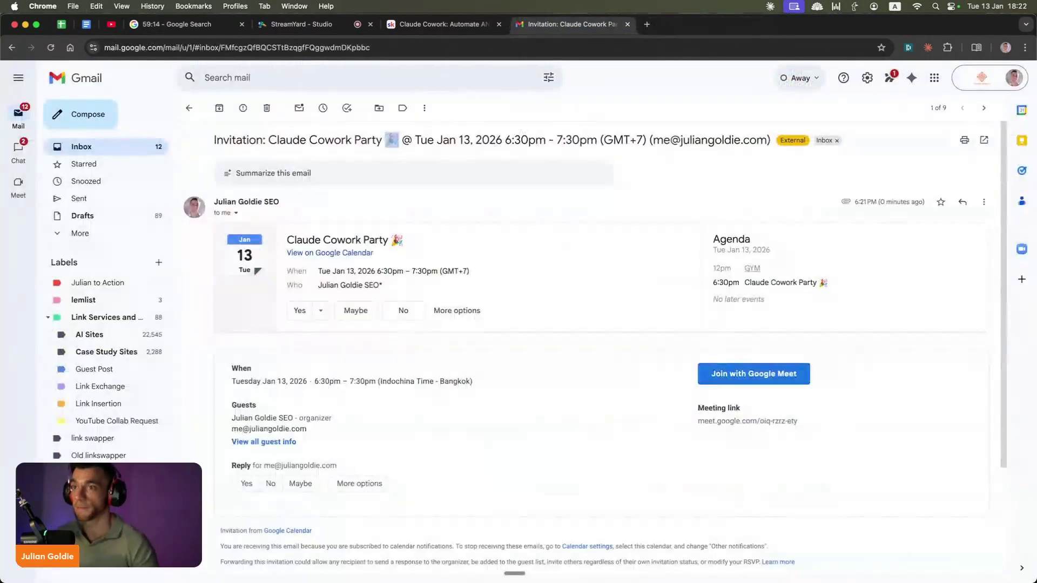
pyautogui.click(540, 562)
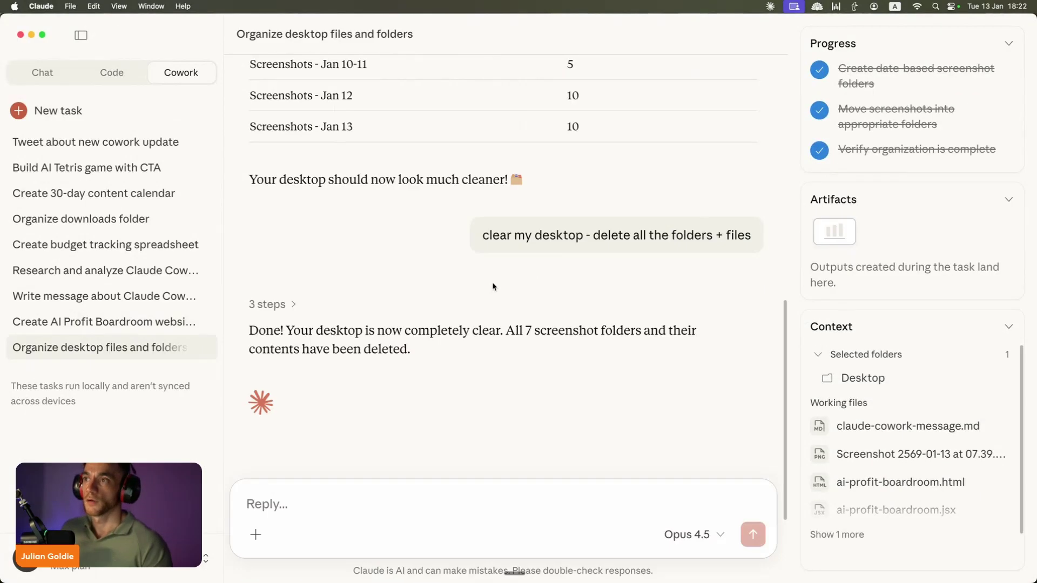
pyautogui.scroll(5, 626, 251)
pyautogui.scroll(-7, 545, 234)
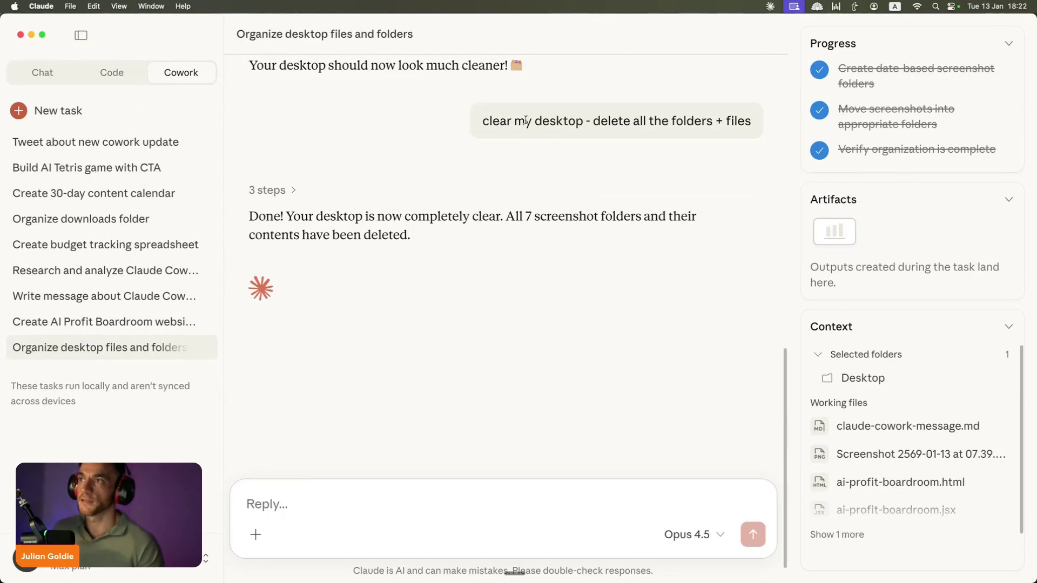
pyautogui.tripleClick(750, 122)
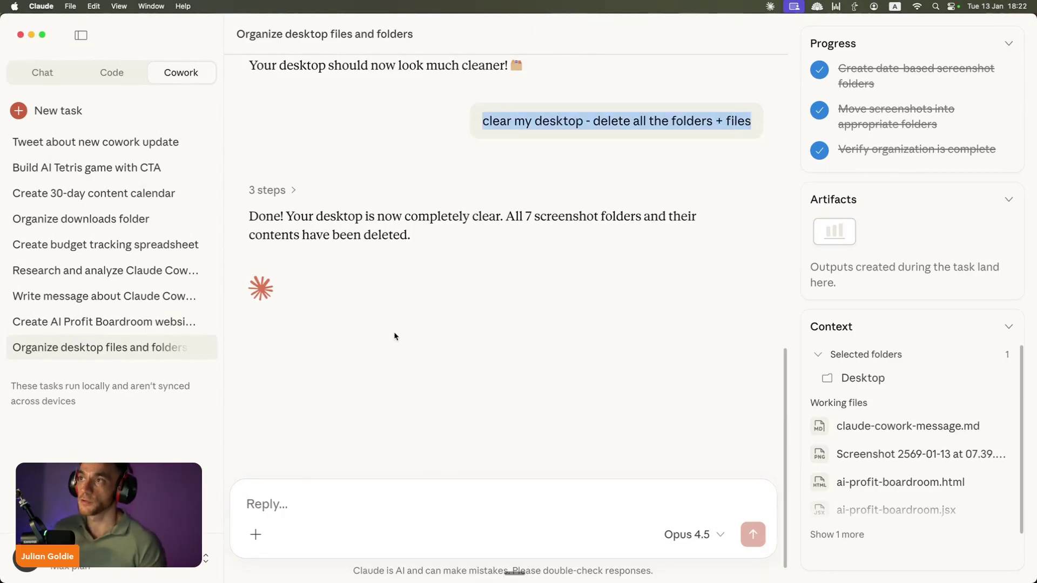
pyautogui.click(372, 179)
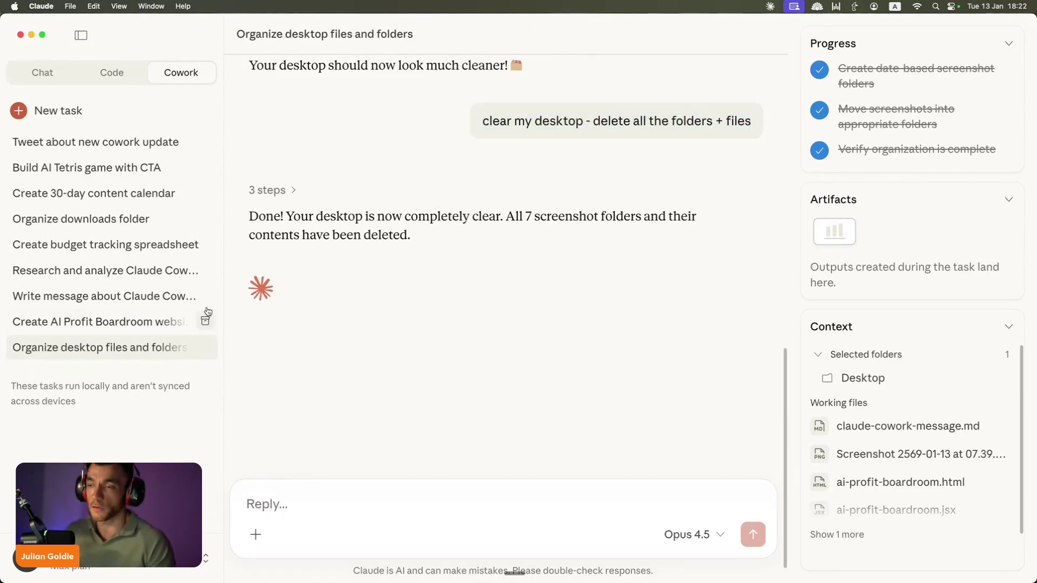
pyautogui.scroll(10, 517, 378)
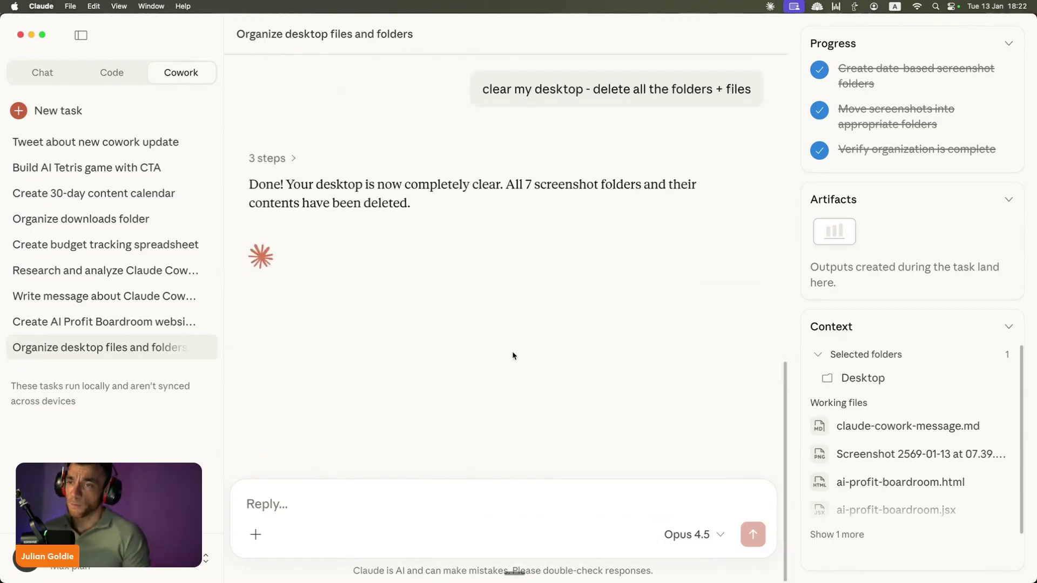
pyautogui.moveTo(445, 562)
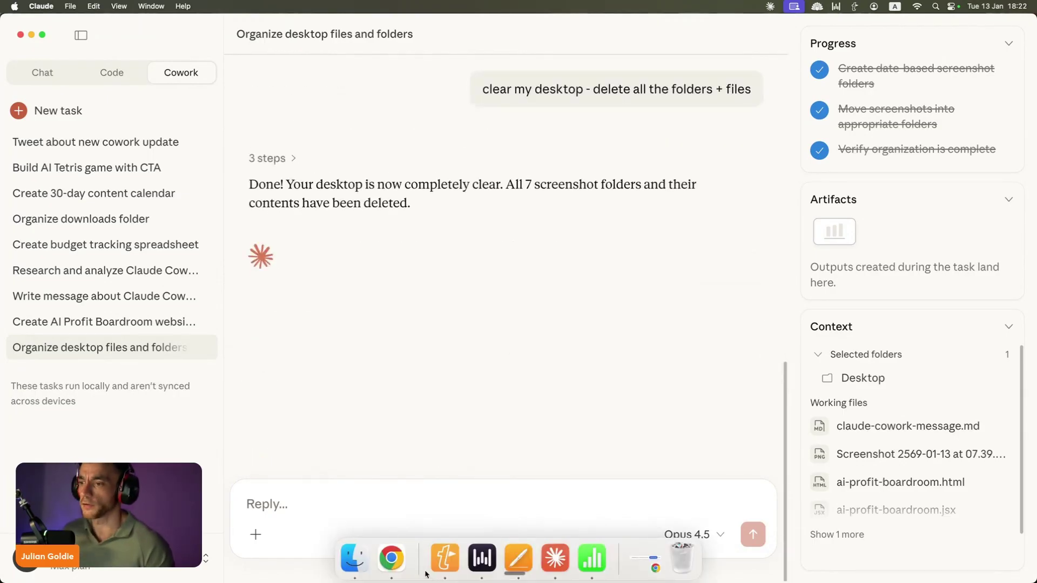
# Step: Scroll through the Day sections of the 'Claude Cowork: Automate ANYTHING!' lesson guide in Skool
pyautogui.click(391, 558)
pyautogui.scroll(10, 382, 245)
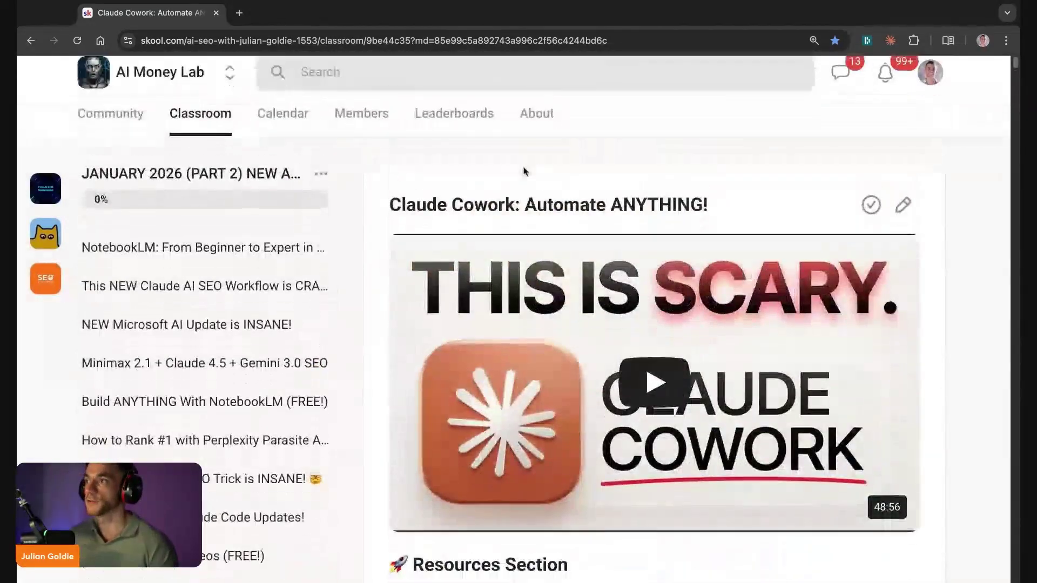
pyautogui.scroll(-7, 523, 169)
pyautogui.scroll(-20, 466, 212)
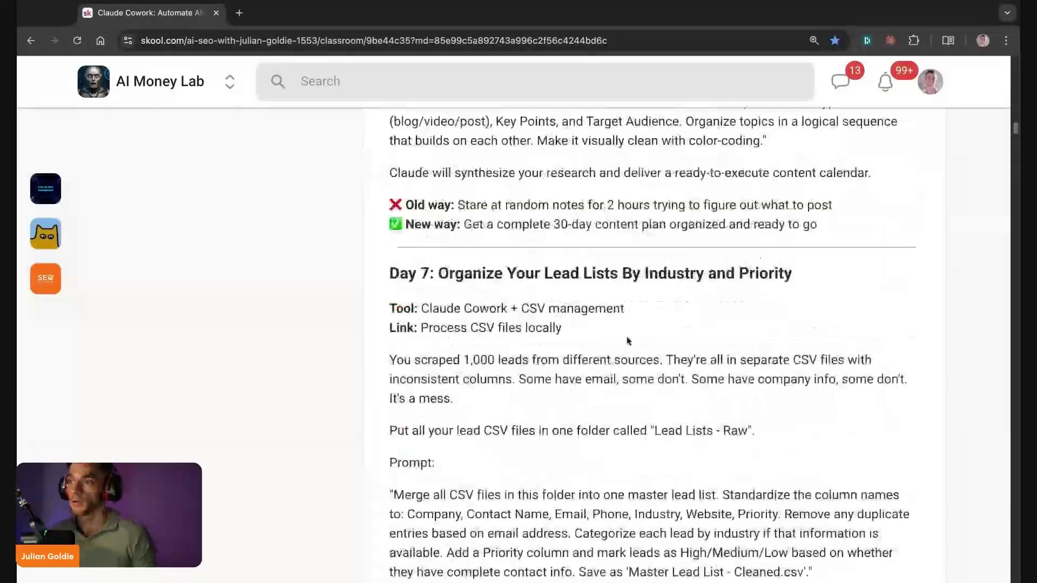
pyautogui.scroll(-15, 629, 339)
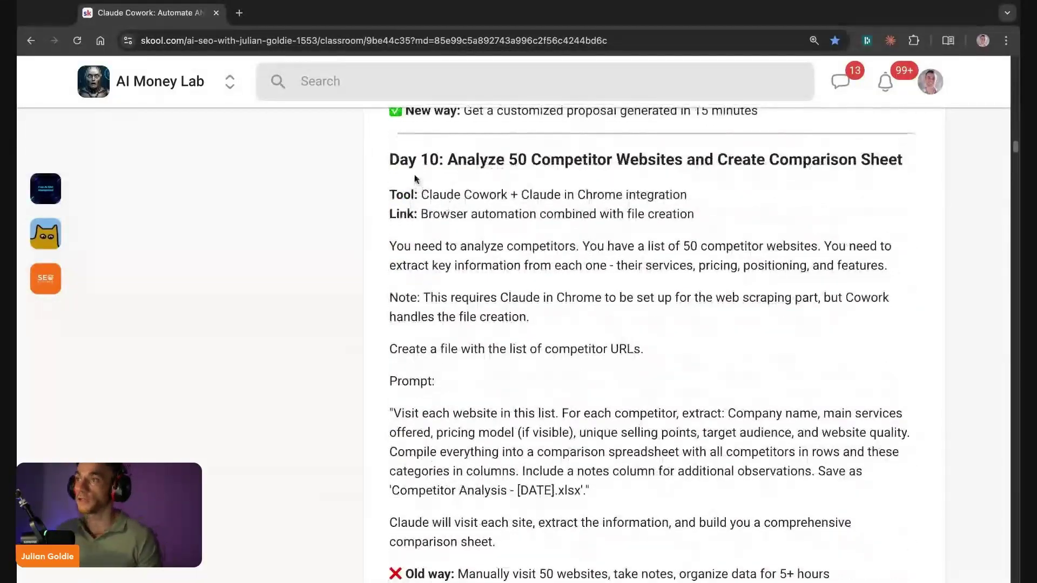
pyautogui.scroll(-8, 503, 367)
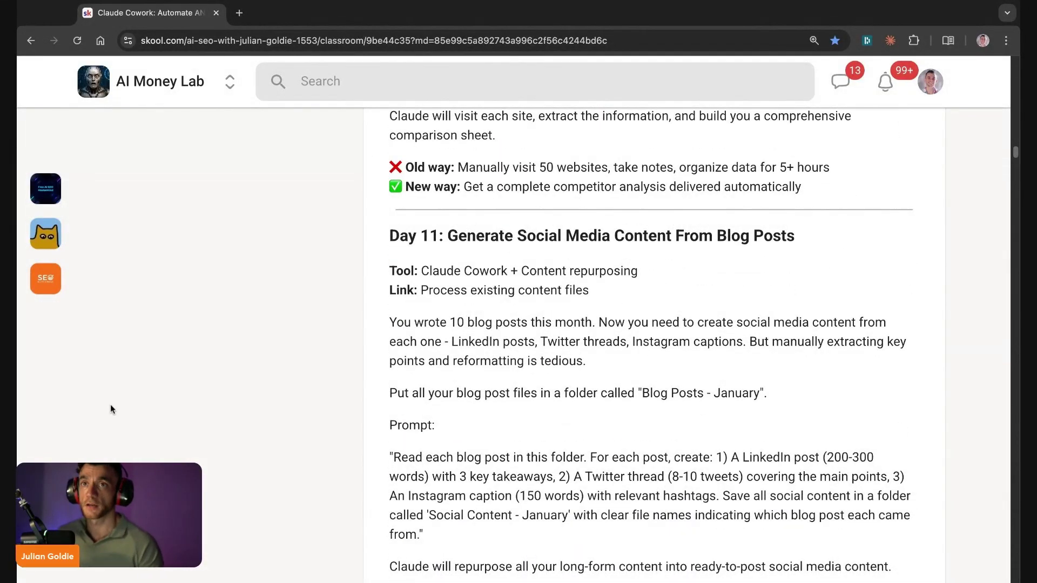
pyautogui.scroll(-20, 616, 292)
pyautogui.scroll(-20, 518, 297)
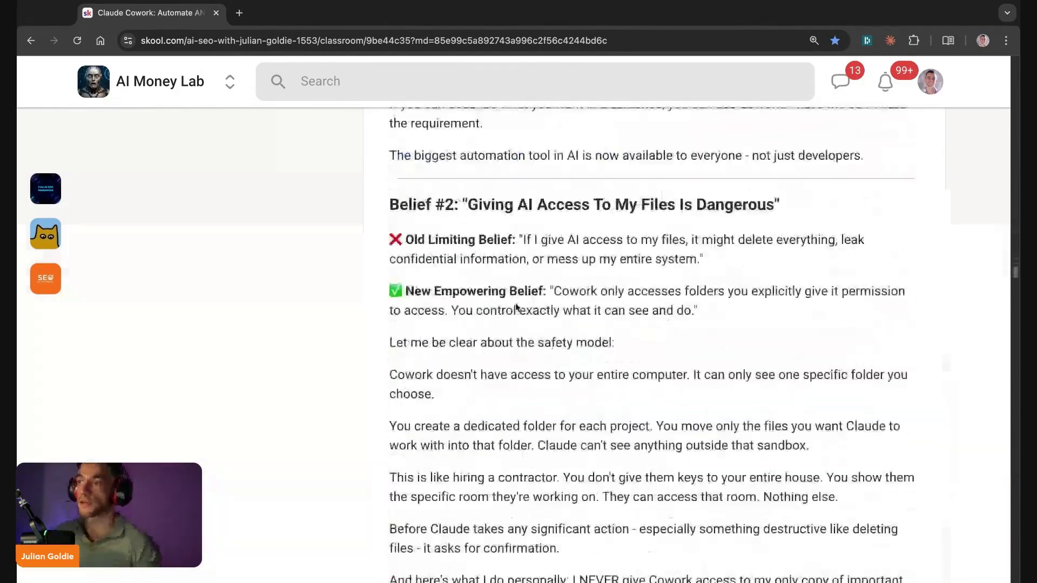
pyautogui.scroll(20, 492, 256)
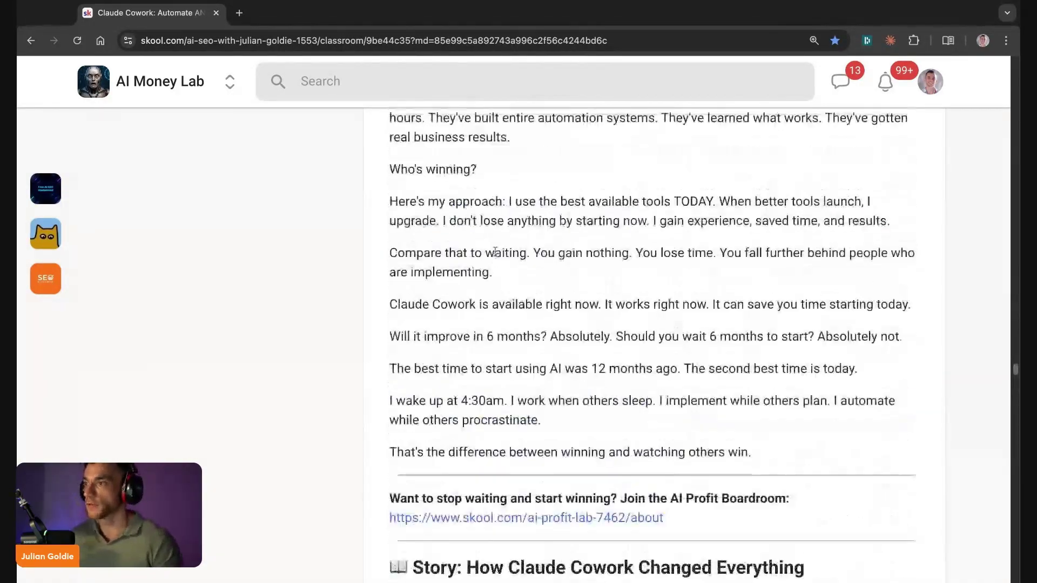
pyautogui.scroll(-5, 477, 263)
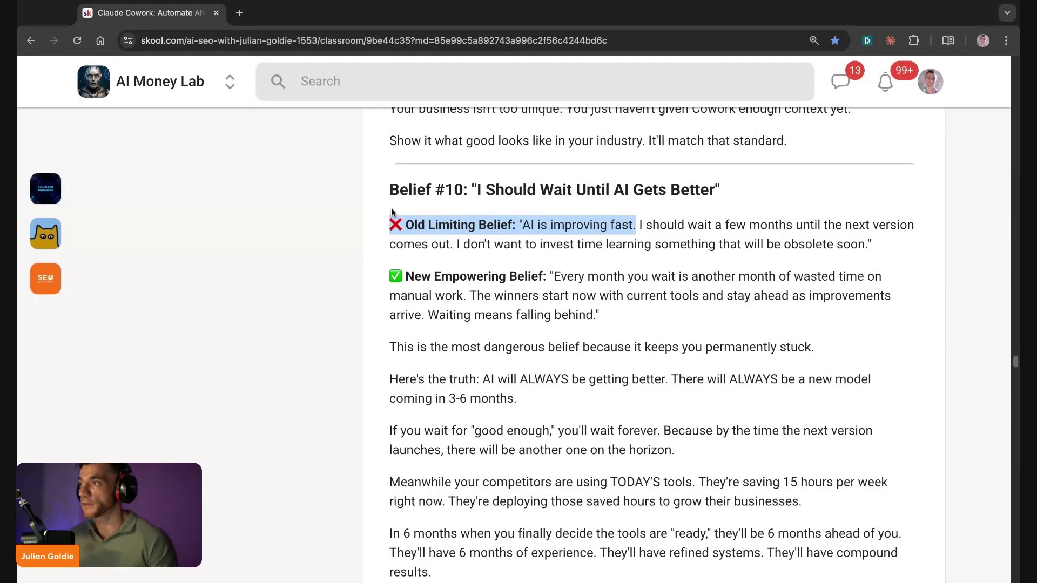
pyautogui.moveTo(393, 212); pyautogui.dragTo(872, 245)
pyautogui.scroll(-3, 394, 184)
pyautogui.moveTo(388, 198); pyautogui.dragTo(549, 196)
pyautogui.moveTo(388, 199); pyautogui.dragTo(599, 235)
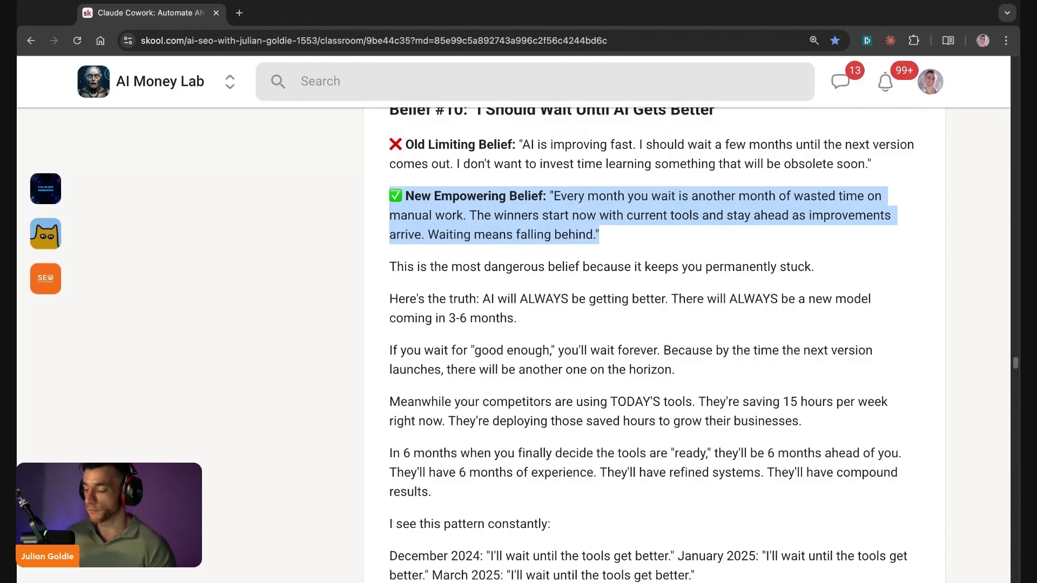
pyautogui.scroll(15, 615, 178)
pyautogui.scroll(-10, 606, 271)
pyautogui.keyDown('ctrl'); pyautogui.scroll(2, 540, 275); pyautogui.keyUp('ctrl')
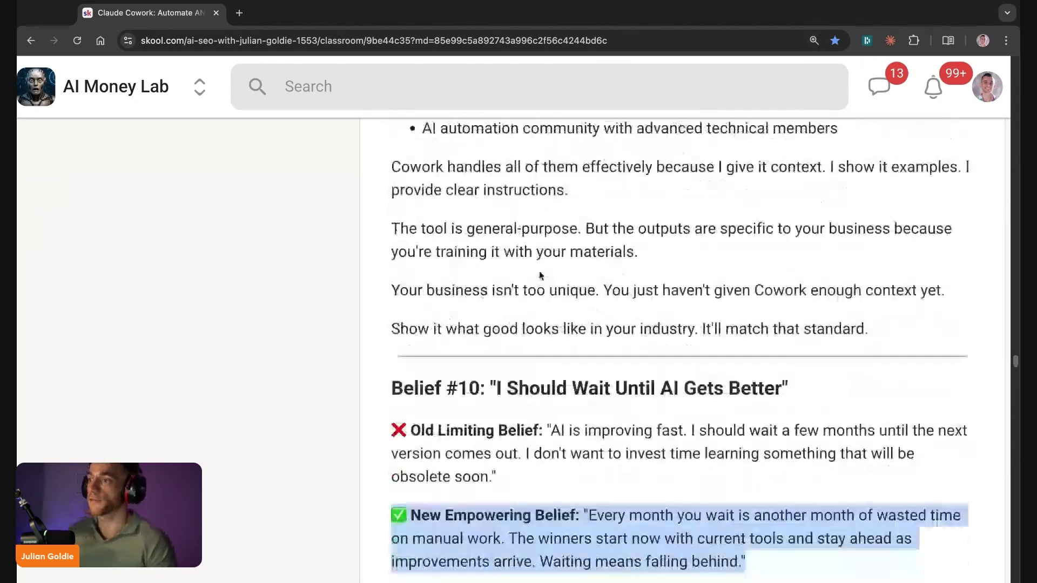
pyautogui.scroll(-5, 540, 275)
pyautogui.moveTo(384, 274); pyautogui.dragTo(354, 213)
pyautogui.click(683, 212)
pyautogui.scroll(1, 653, 209)
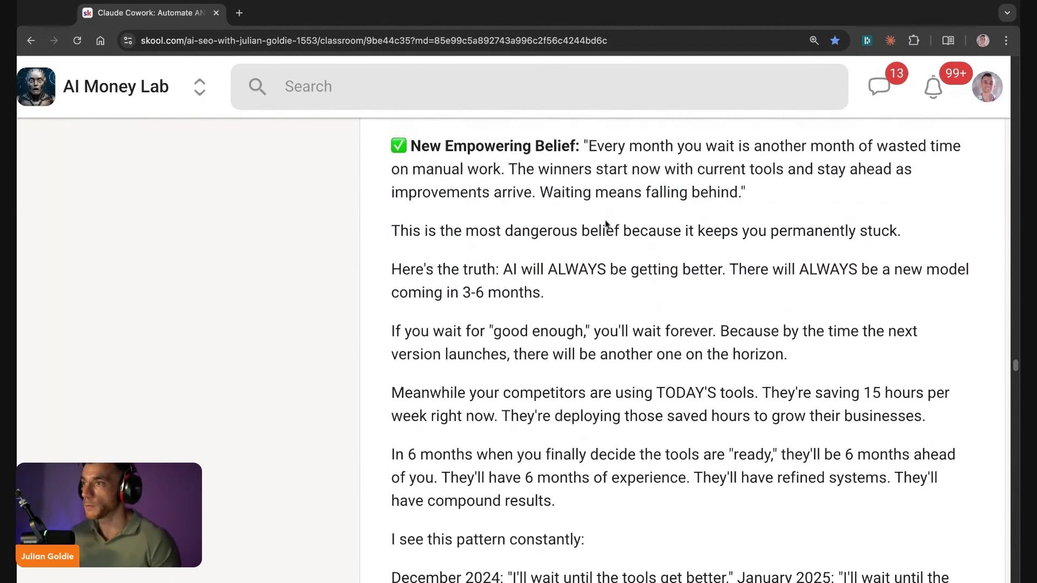
pyautogui.scroll(-1, 455, 325)
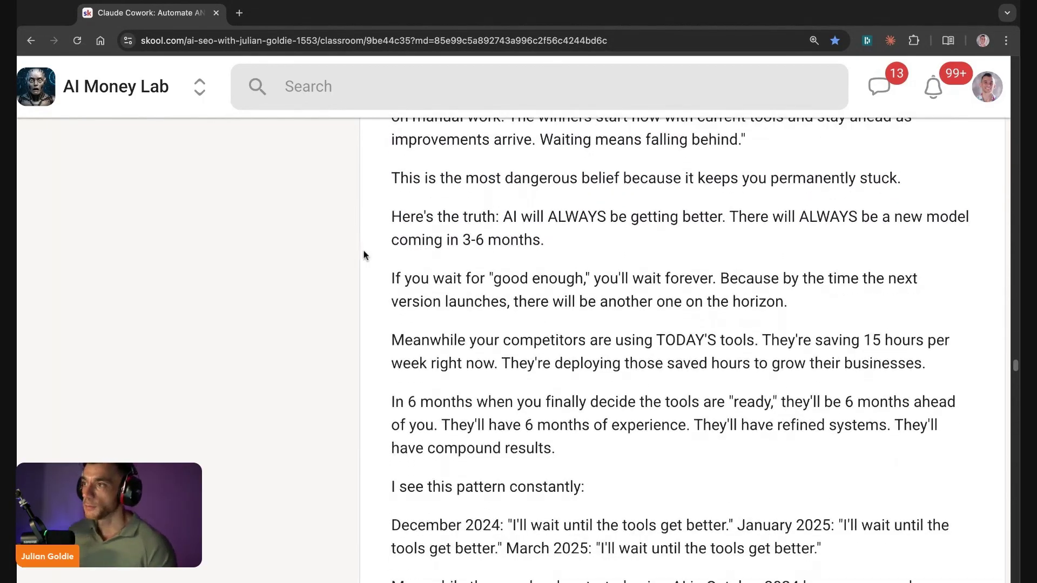
pyautogui.scroll(-1, 373, 272)
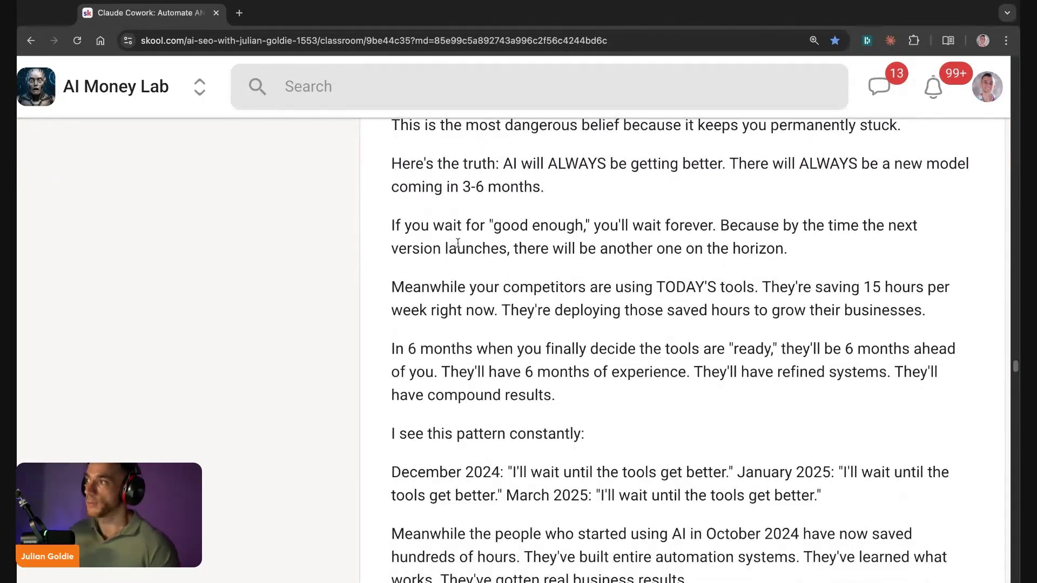
pyautogui.scroll(-1, 458, 244)
pyautogui.scroll(-1, 410, 237)
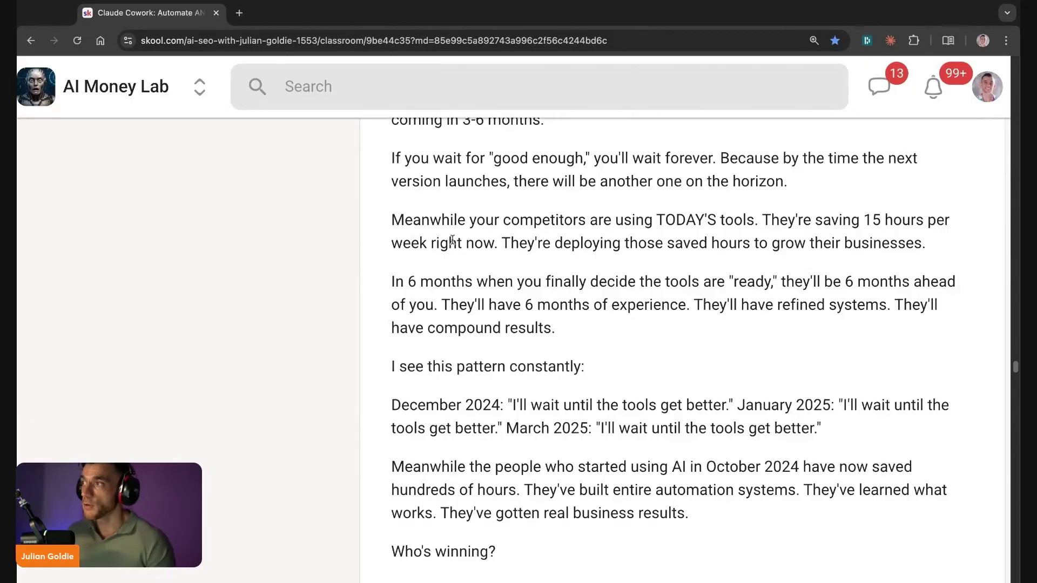
pyautogui.scroll(-1, 453, 239)
pyautogui.moveTo(400, 186); pyautogui.dragTo(726, 191)
pyautogui.click(734, 191)
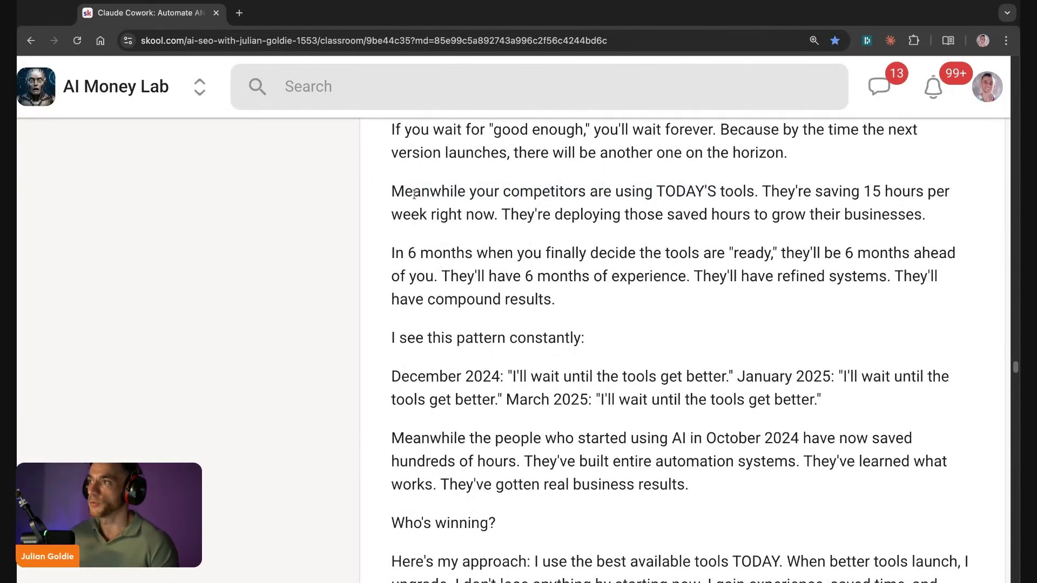
pyautogui.tripleClick(377, 187)
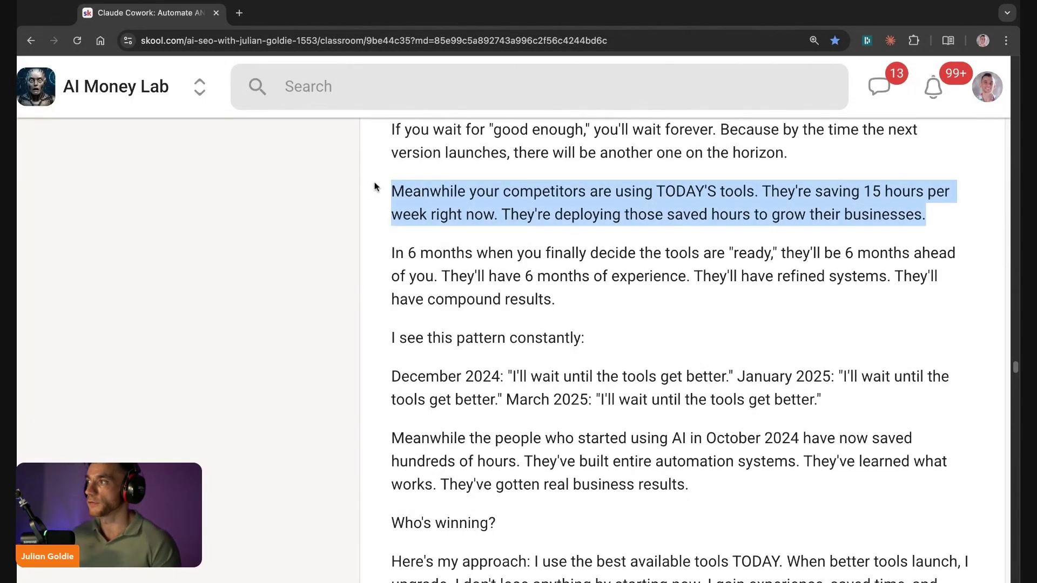
pyautogui.click(394, 253)
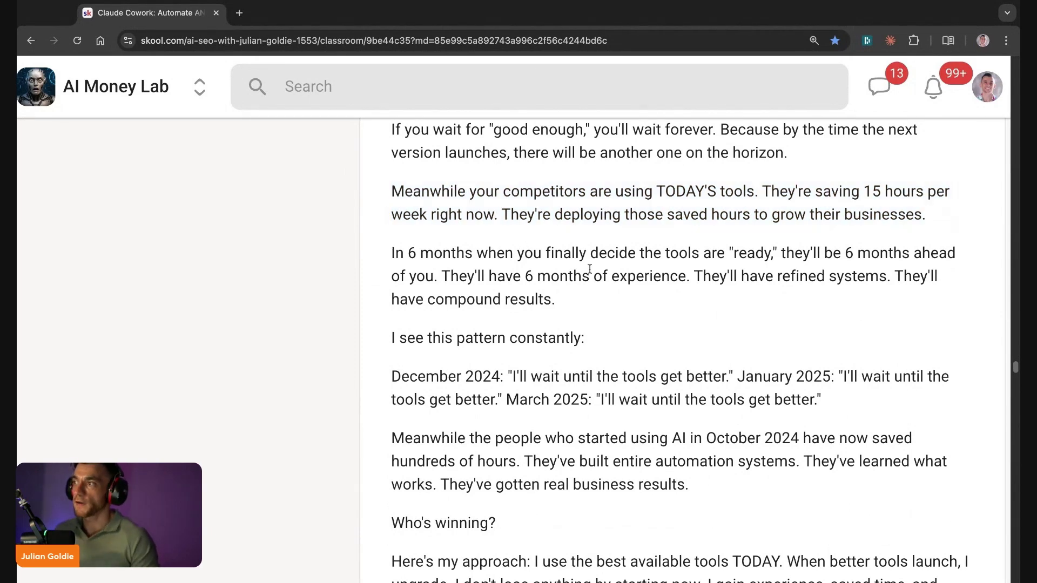
pyautogui.scroll(-4, 589, 269)
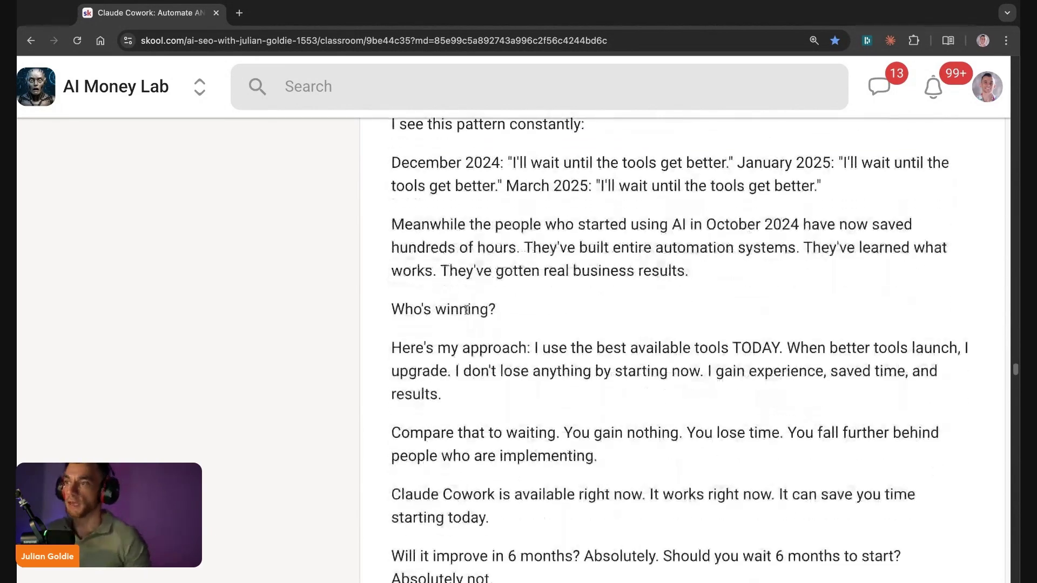
pyautogui.scroll(-3, 466, 309)
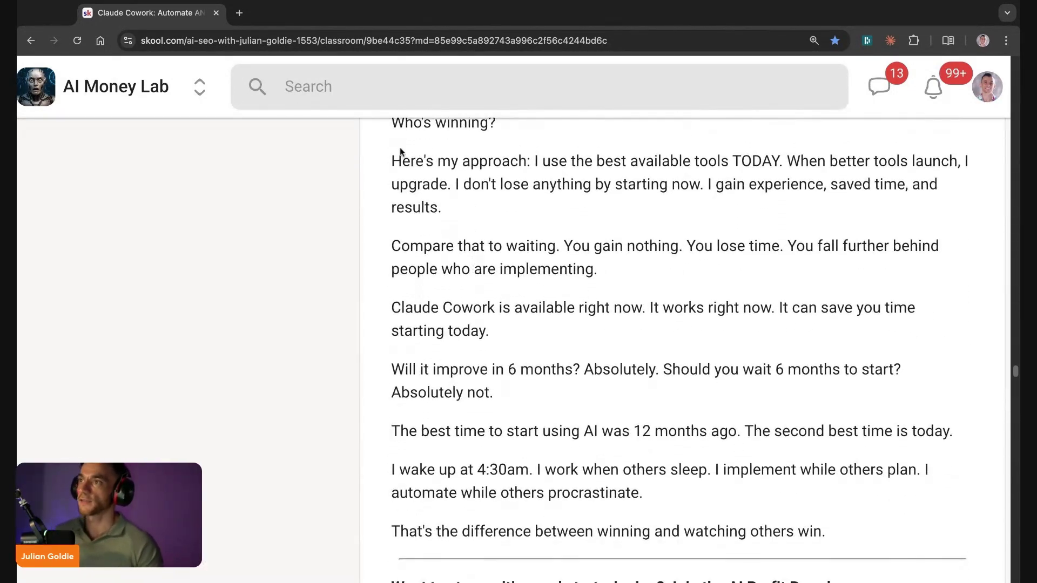
pyautogui.moveTo(404, 155); pyautogui.dragTo(771, 161)
pyautogui.click(789, 161)
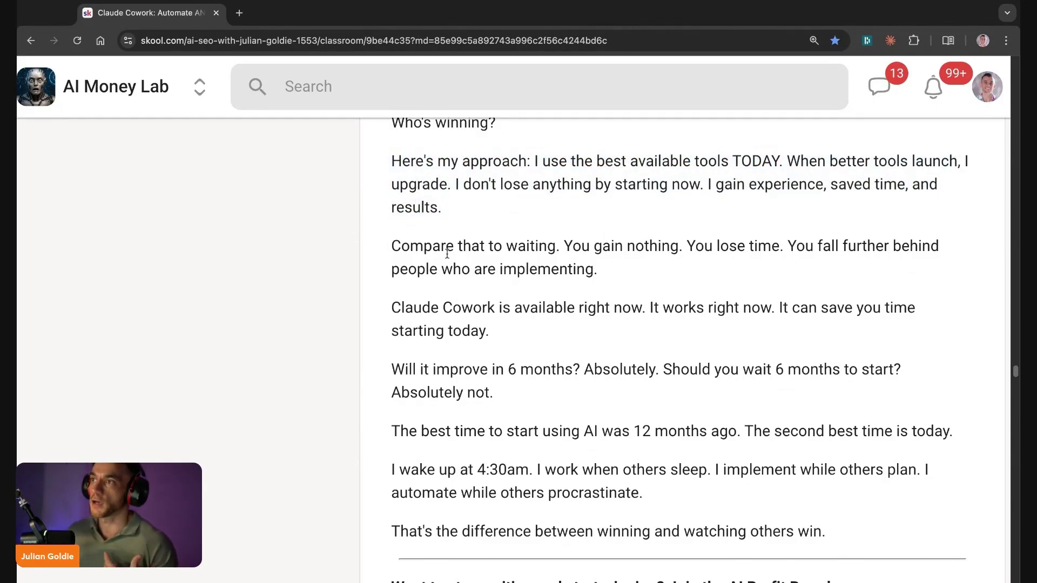
pyautogui.scroll(-2, 444, 252)
pyautogui.moveTo(376, 203)
pyautogui.mouseDown()
pyautogui.moveTo(771, 201)
pyautogui.moveTo(752, 263)
pyautogui.moveTo(598, 224)
pyautogui.mouseUp()
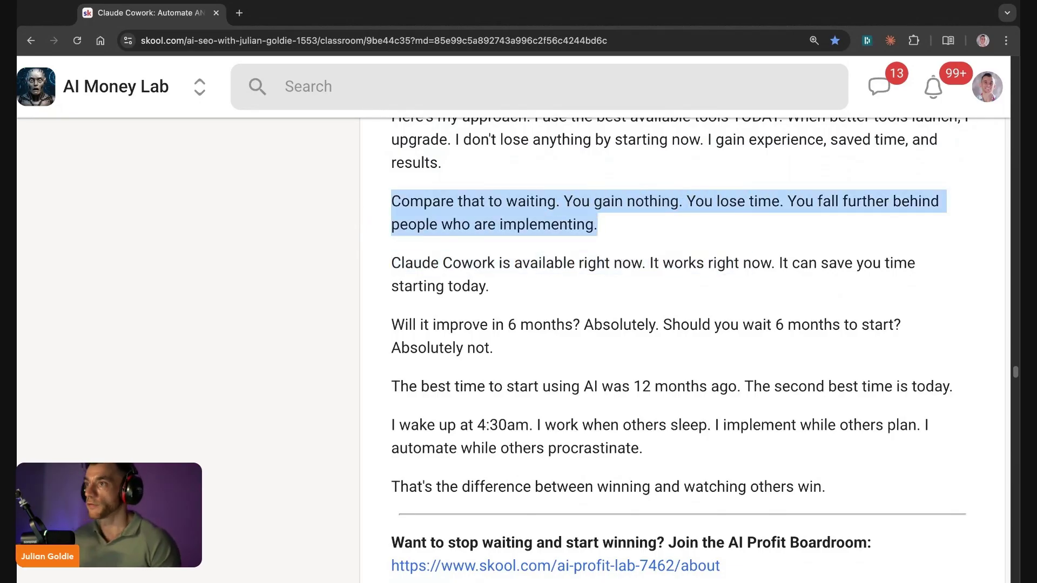
pyautogui.click(383, 258)
pyautogui.moveTo(383, 258); pyautogui.dragTo(490, 286)
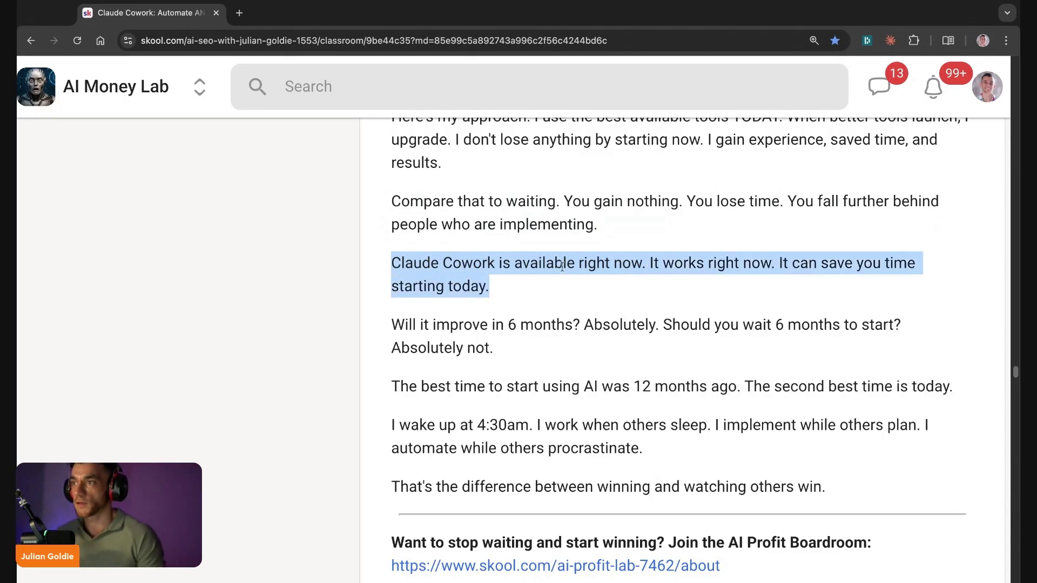
pyautogui.scroll(-1, 562, 267)
pyautogui.click(395, 266)
pyautogui.moveTo(394, 267); pyautogui.dragTo(493, 290)
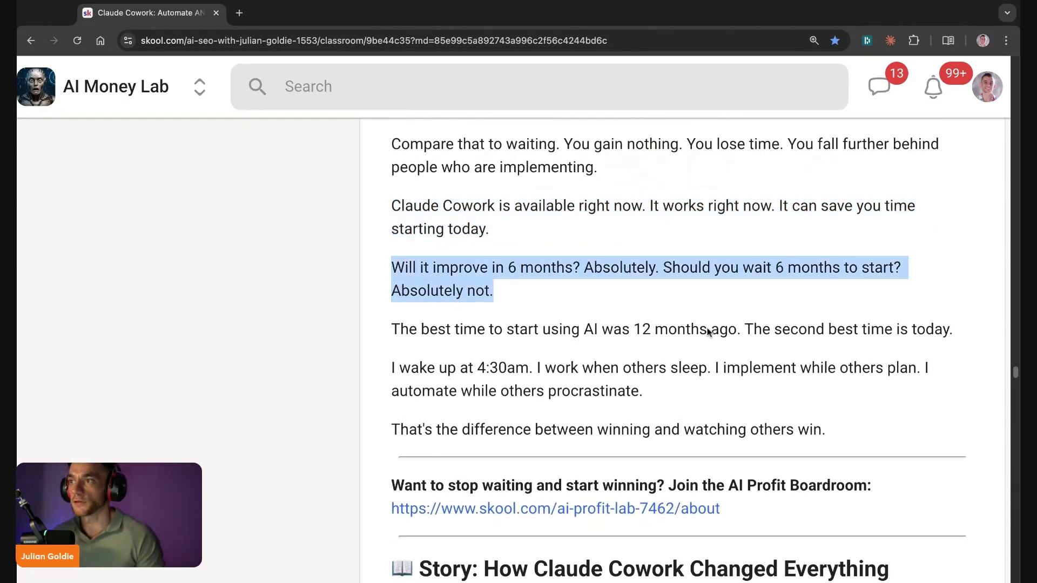
pyautogui.scroll(-2, 404, 262)
pyautogui.moveTo(391, 239); pyautogui.dragTo(953, 239)
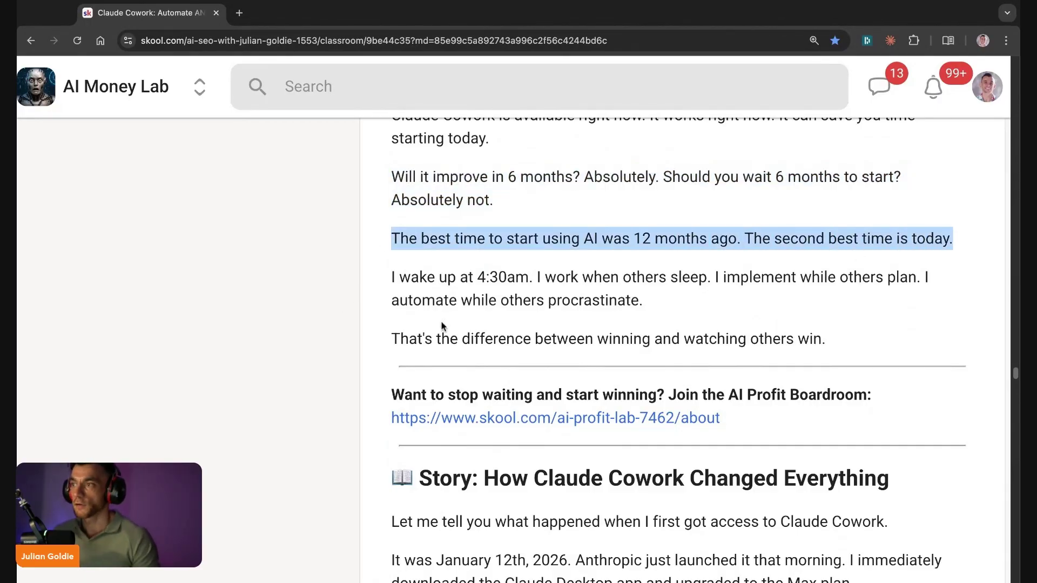
pyautogui.scroll(15, 442, 325)
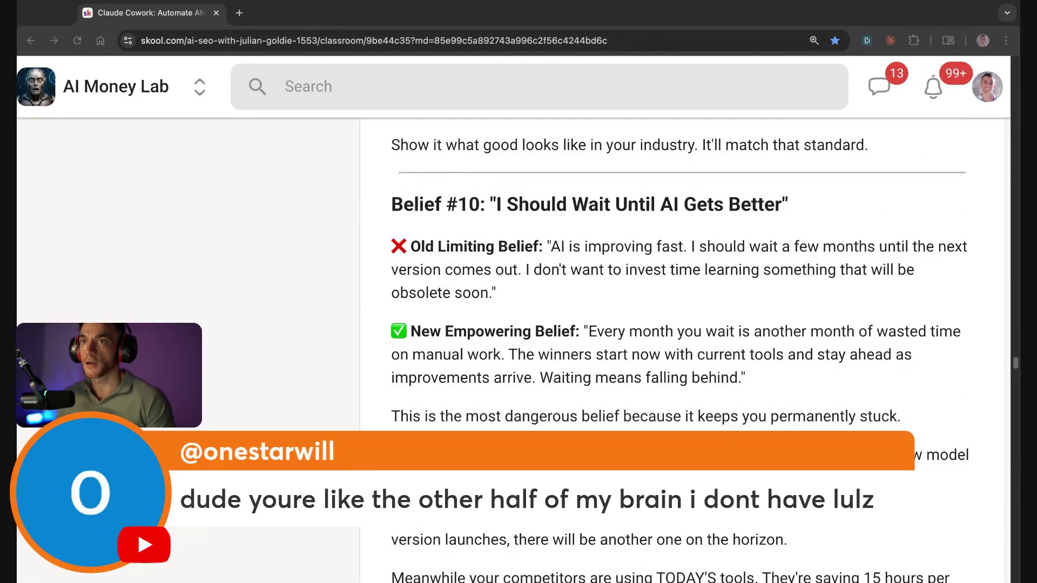
pyautogui.scroll(5, 357, 356)
pyautogui.scroll(20, 357, 356)
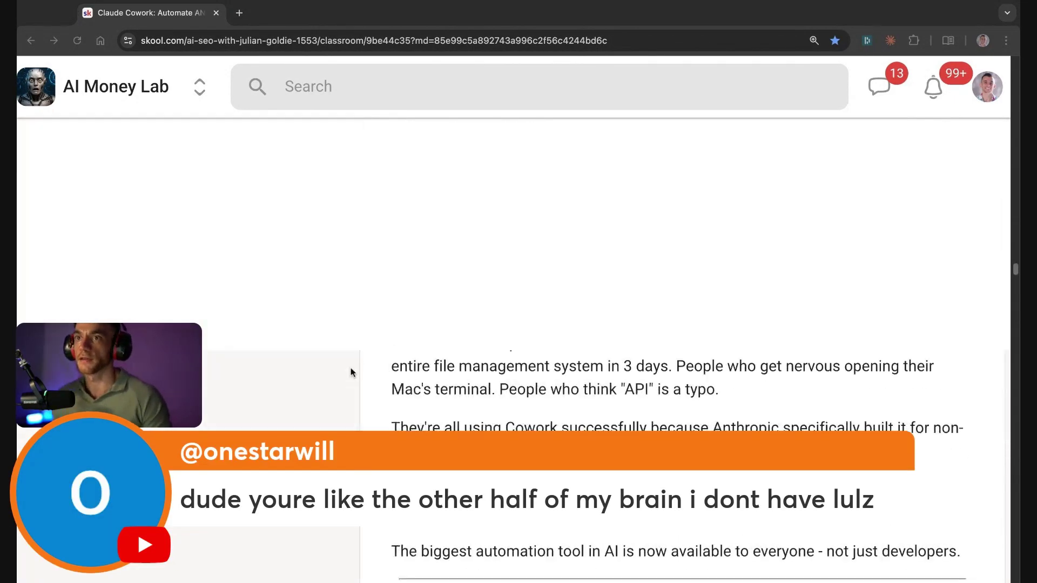
pyautogui.scroll(10, 351, 372)
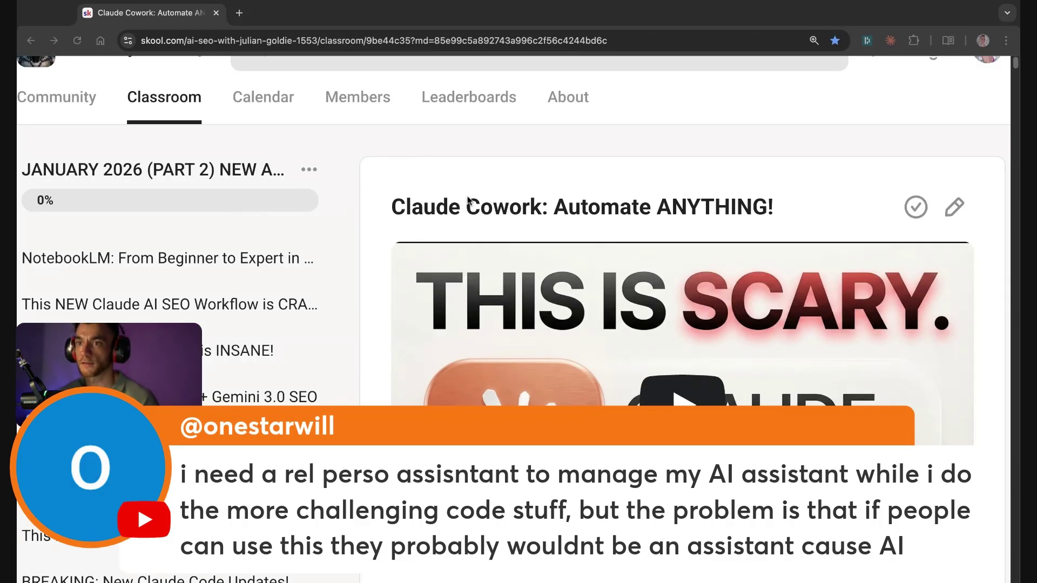
# Step: Open the 'Greatest Hits For X' sheet in a new tab and select the January 13, 2026 cell B363
pyautogui.hotkey('ctrl', 't')
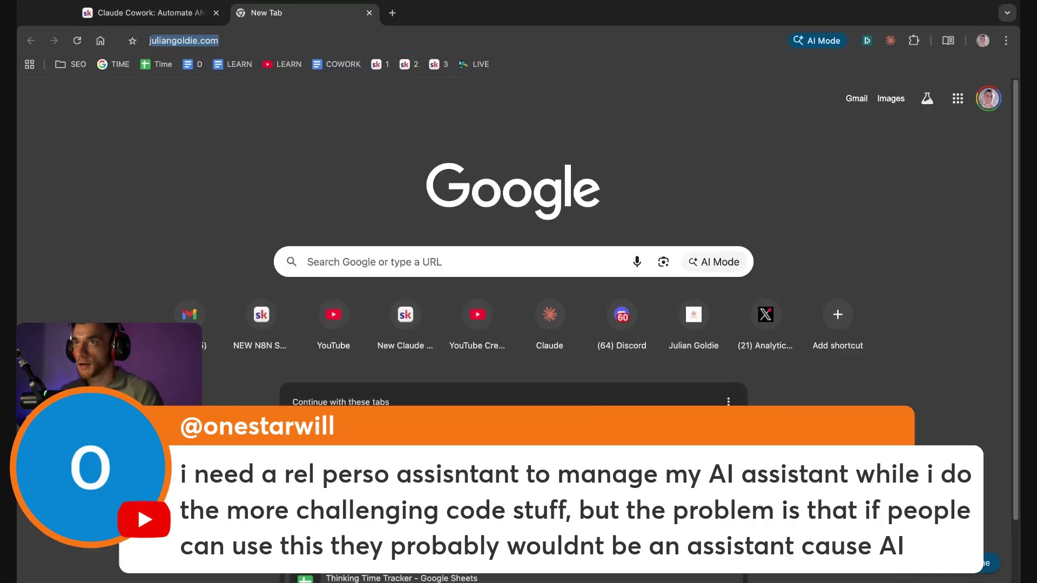
pyautogui.write('julian greatest')
pyautogui.press('Return')
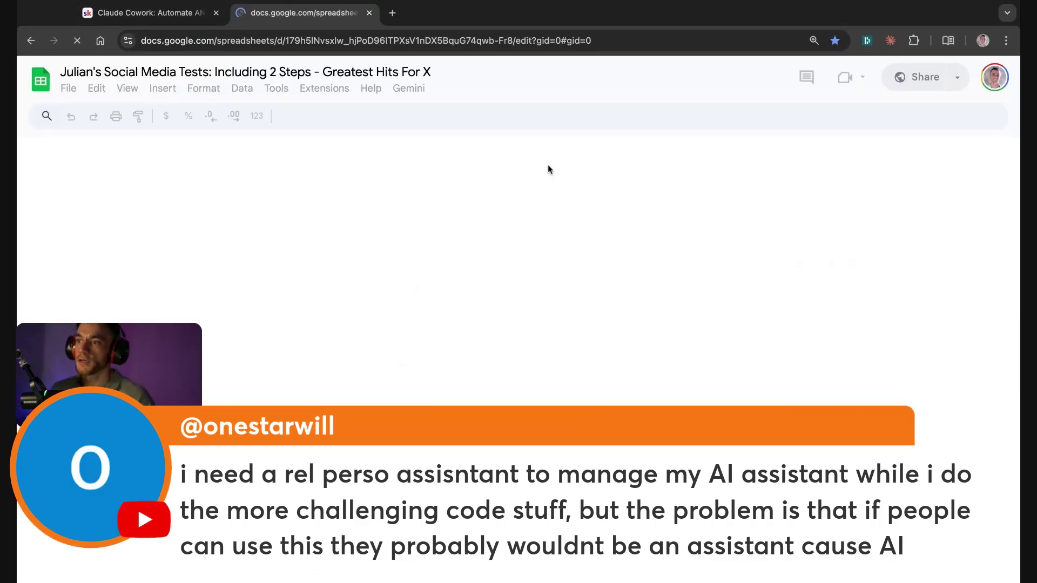
pyautogui.scroll(-15, 235, 359)
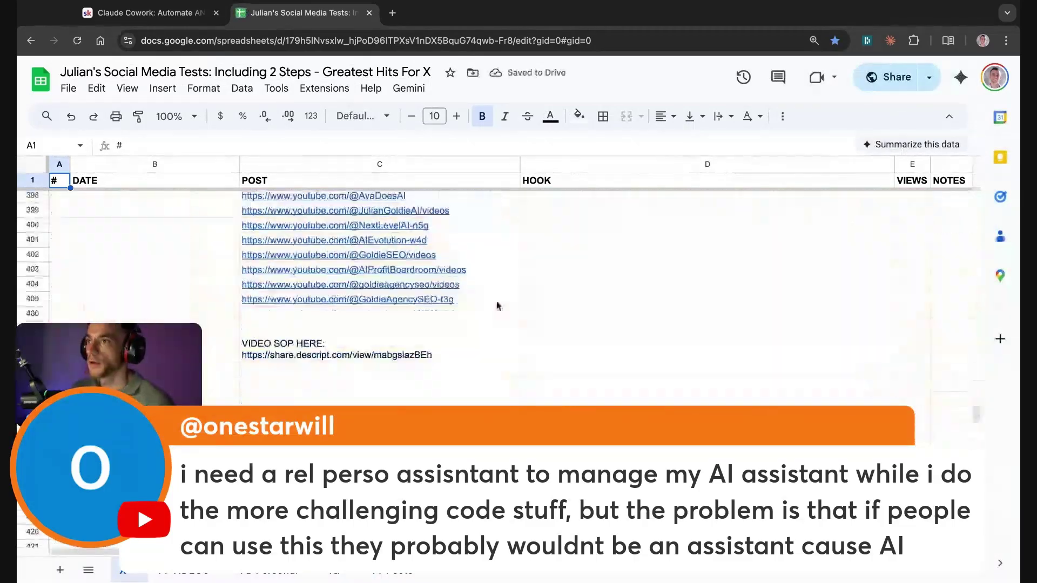
pyautogui.scroll(15, 497, 301)
pyautogui.scroll(-20, 334, 380)
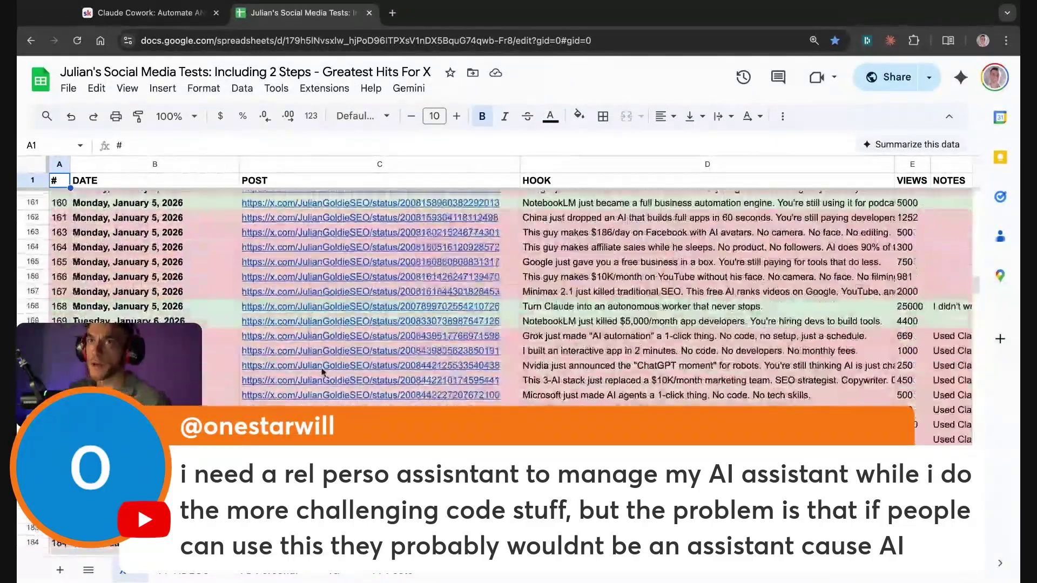
pyautogui.scroll(-20, 306, 360)
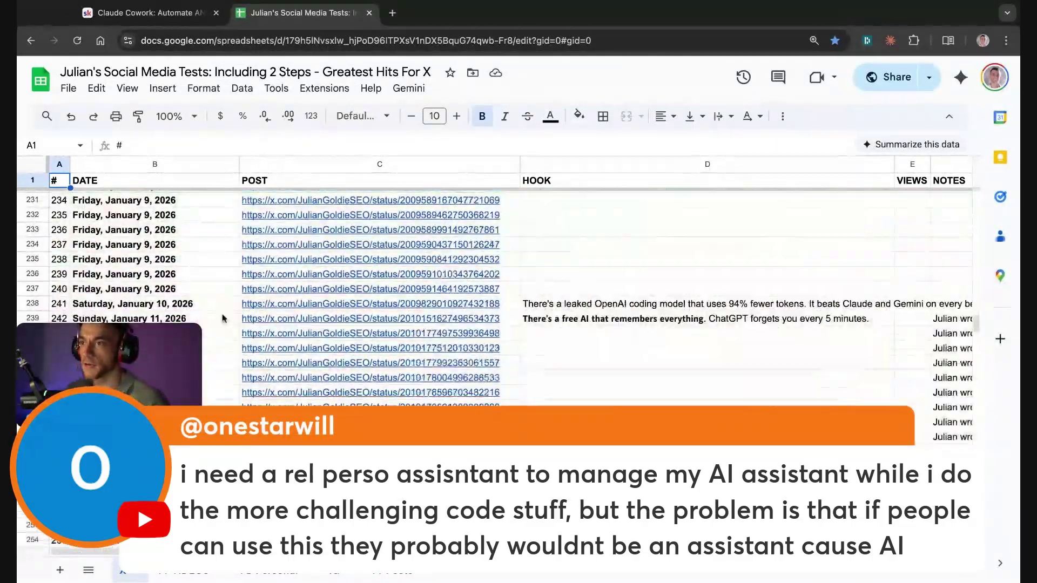
pyautogui.scroll(-12, 210, 322)
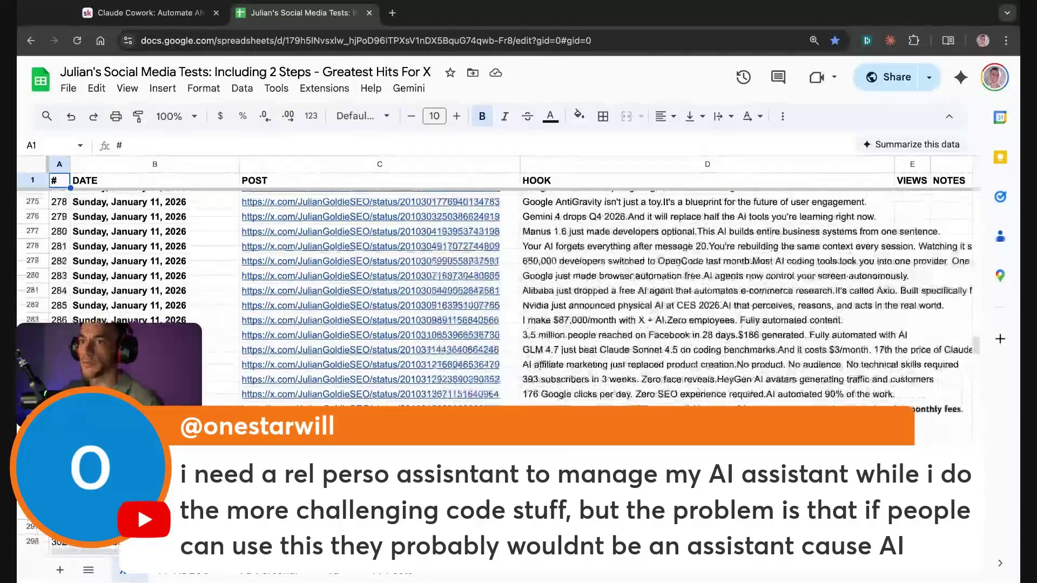
pyautogui.scroll(-19, 182, 319)
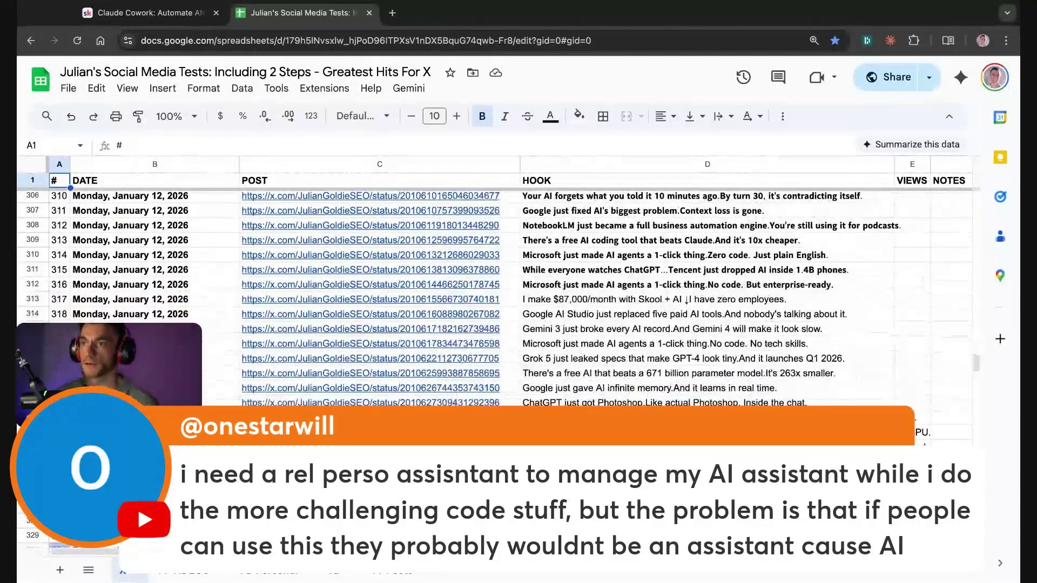
pyautogui.click(227, 348)
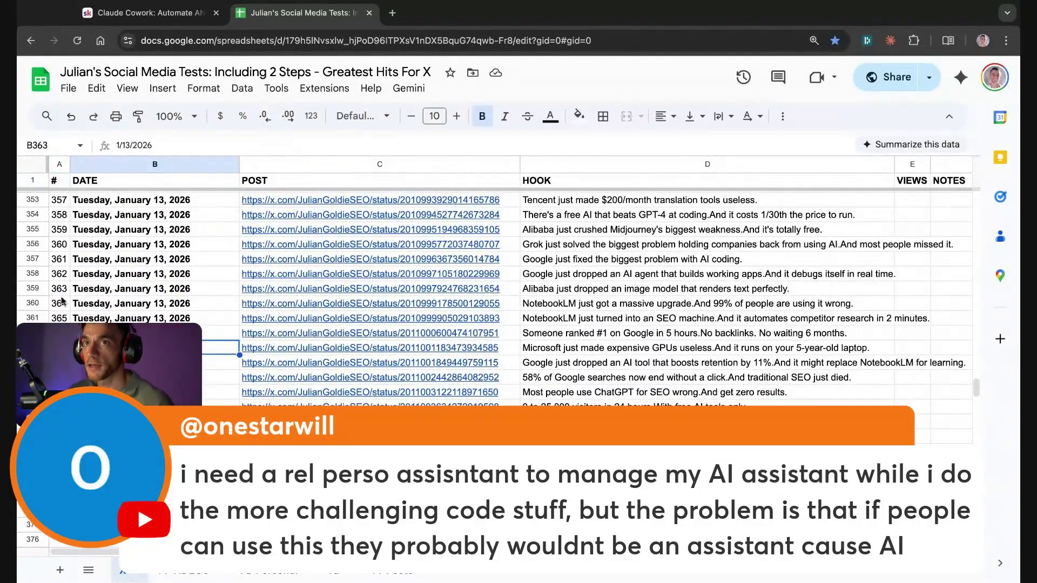
# Step: Load x.com/i/account_analytics and zoom out to view the 4-week impressions chart peaking on Jan 11
pyautogui.hotkey('ctrl', 't')
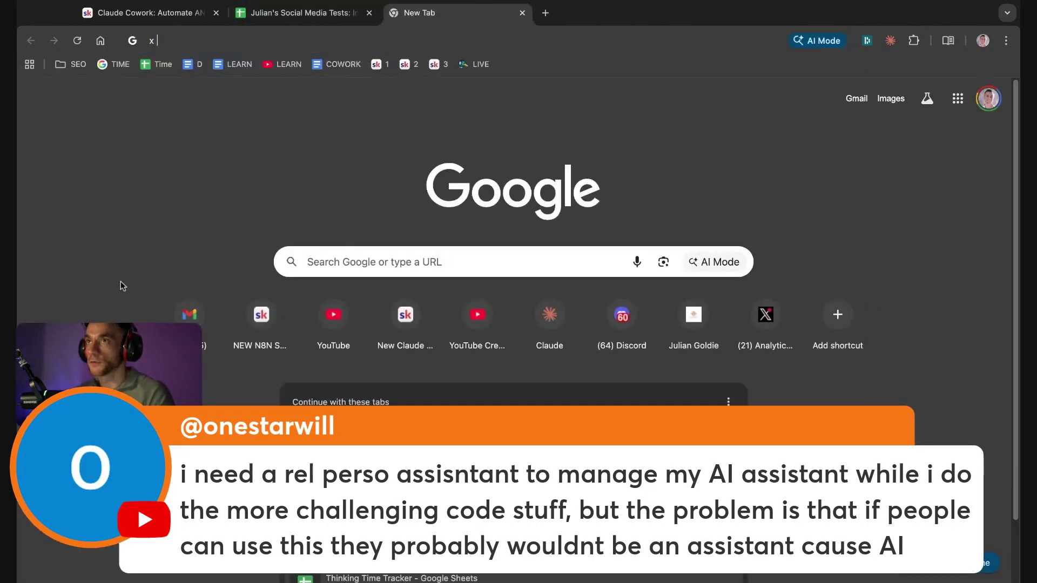
pyautogui.write('x.com/i/account_analytics')
pyautogui.press('Return')
pyautogui.click(302, 13)
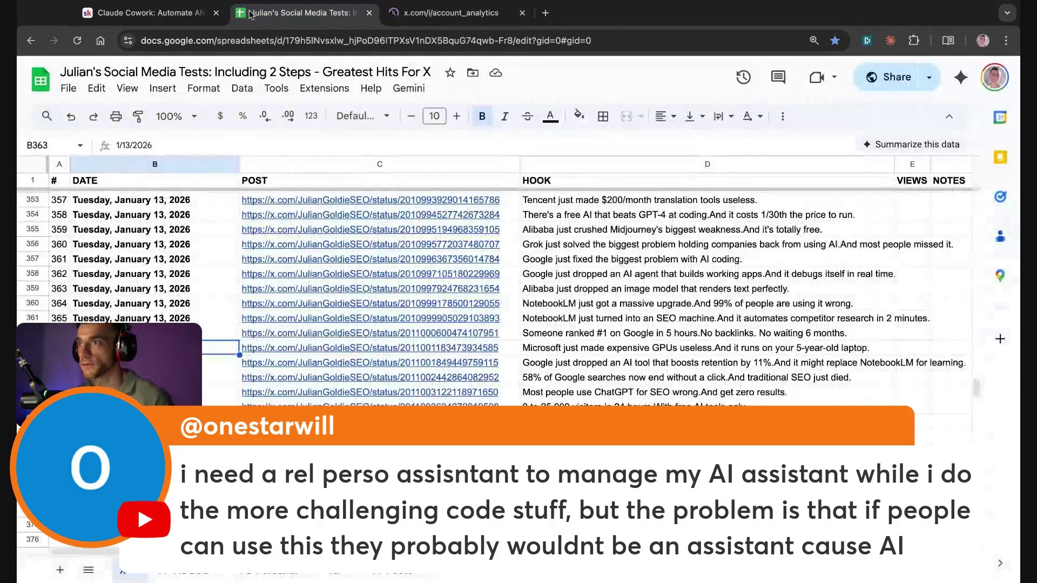
pyautogui.click(459, 13)
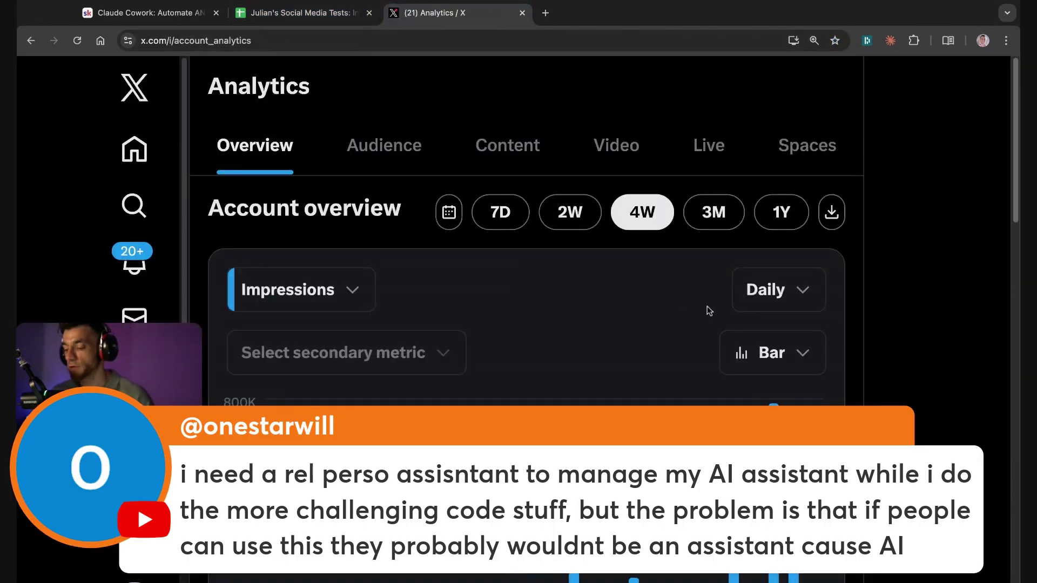
pyautogui.hotkey('ctrl', '-')
pyautogui.hotkey('ctrl', '-')
pyautogui.hotkey('ctrl', '-')
pyautogui.hotkey('ctrl', '-')
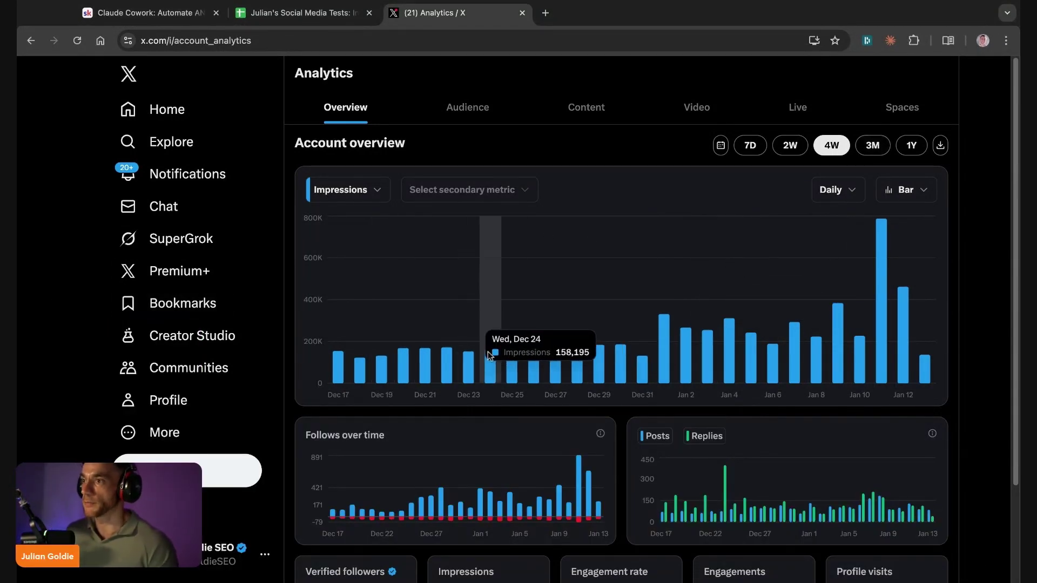
pyautogui.moveTo(883, 299)
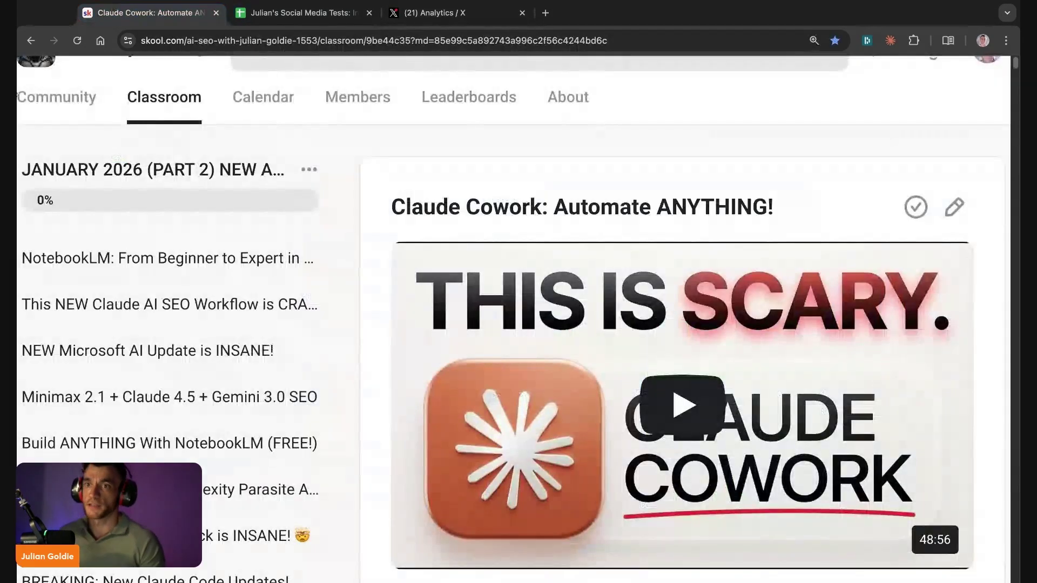
# Step: Bring the Skool Claude Cowork lesson back and skim its Folder First Framework steps, then open a new tab
pyautogui.click(145, 12)
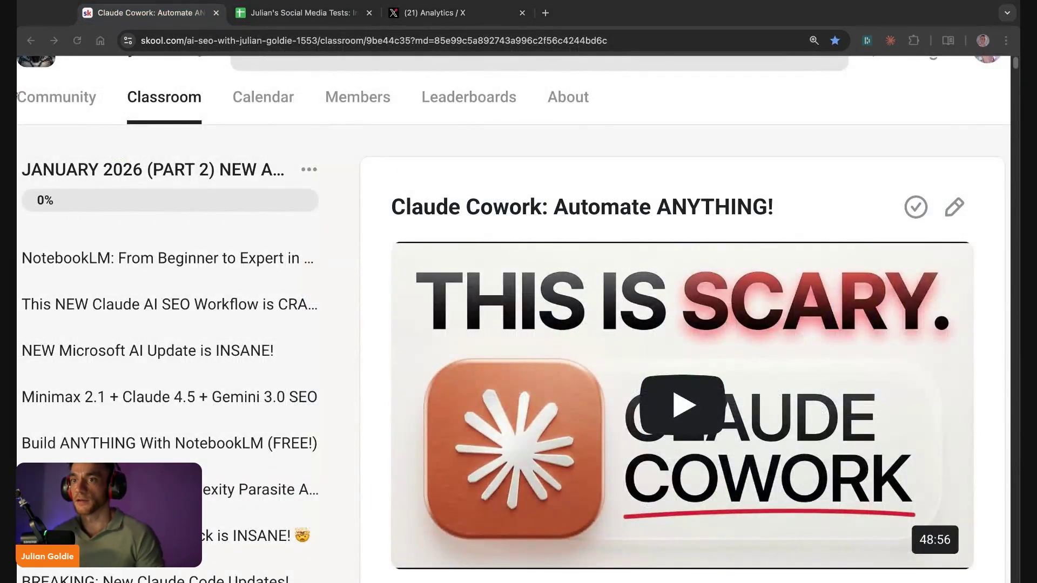
pyautogui.scroll(-20, 462, 252)
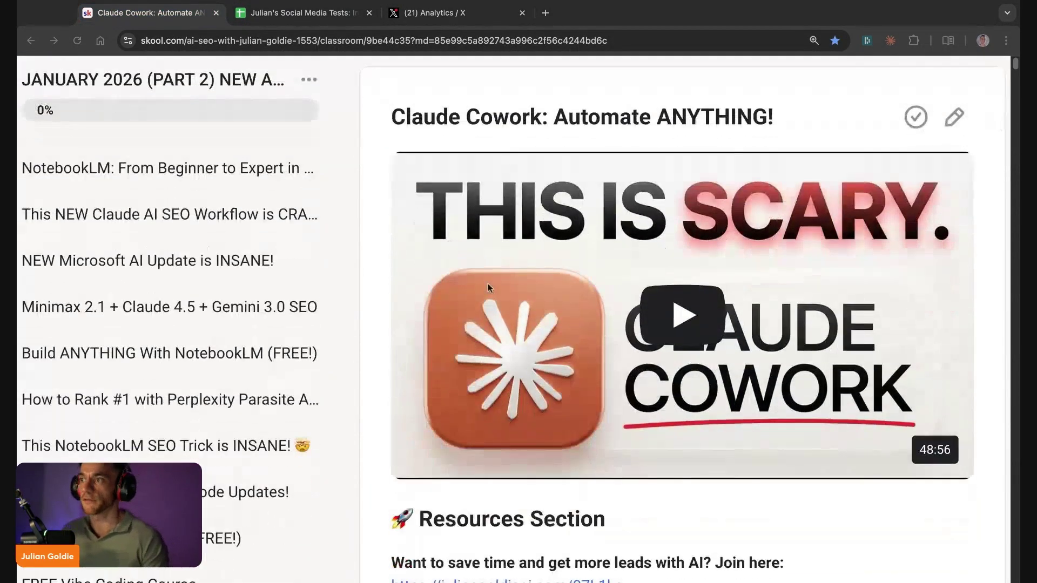
pyautogui.scroll(-5, 460, 336)
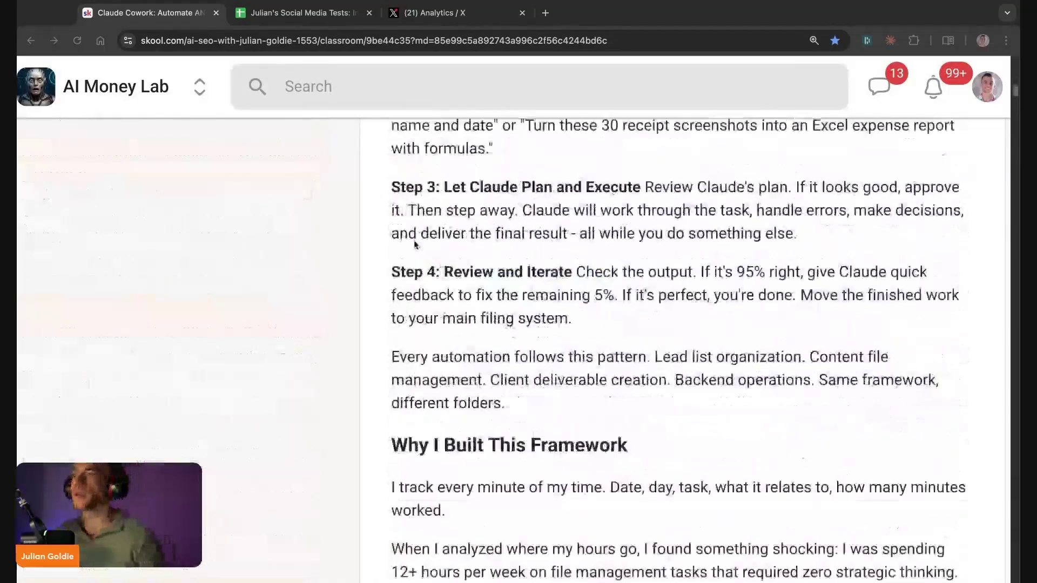
pyautogui.scroll(11, 411, 263)
pyautogui.scroll(10, 411, 263)
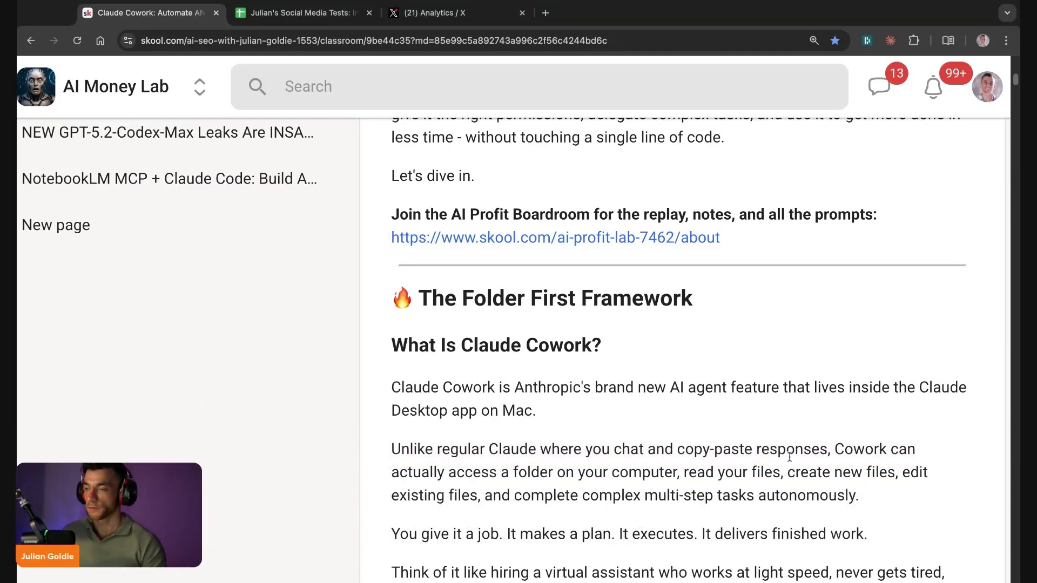
pyautogui.hotkey('ctrl', 't')
# Step: Load the pasted AI Profit Boardroom address, view its About page zoomed out, then the Community feed
pyautogui.write('skool.com/ai-profit-lab-7462/classroom/37b1b0ba?md=d7cd548e590f42228fbc8c4e55b6c809')
pyautogui.press('Return')
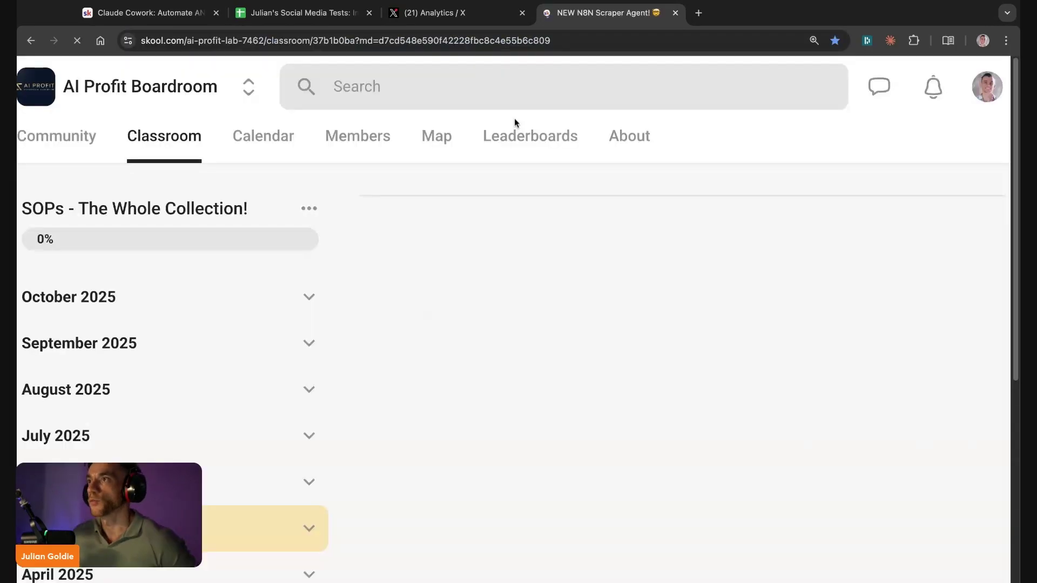
pyautogui.click(626, 132)
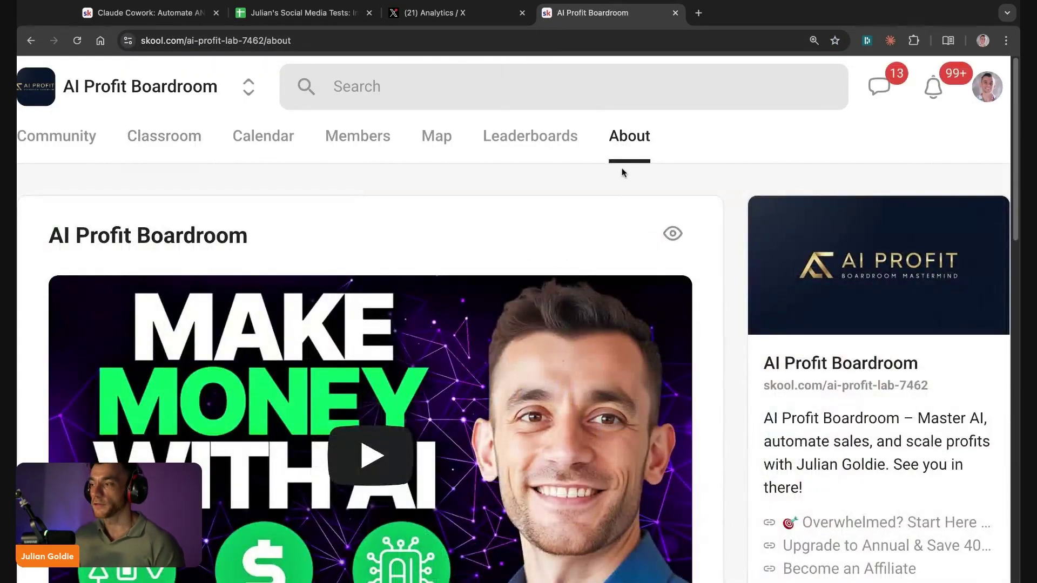
pyautogui.hotkey('ctrl', '-')
pyautogui.hotkey('ctrl', '-')
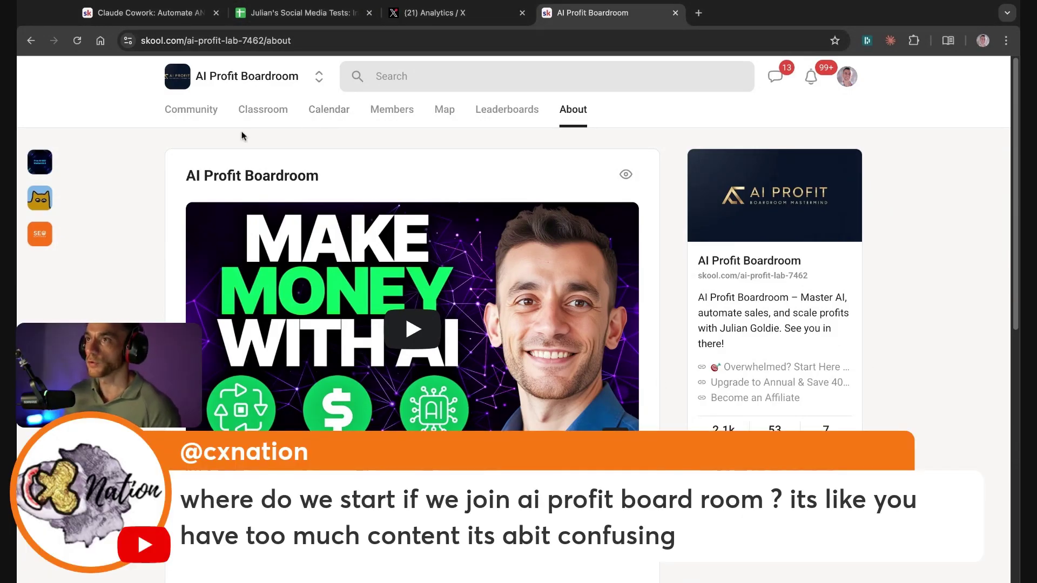
pyautogui.click(214, 111)
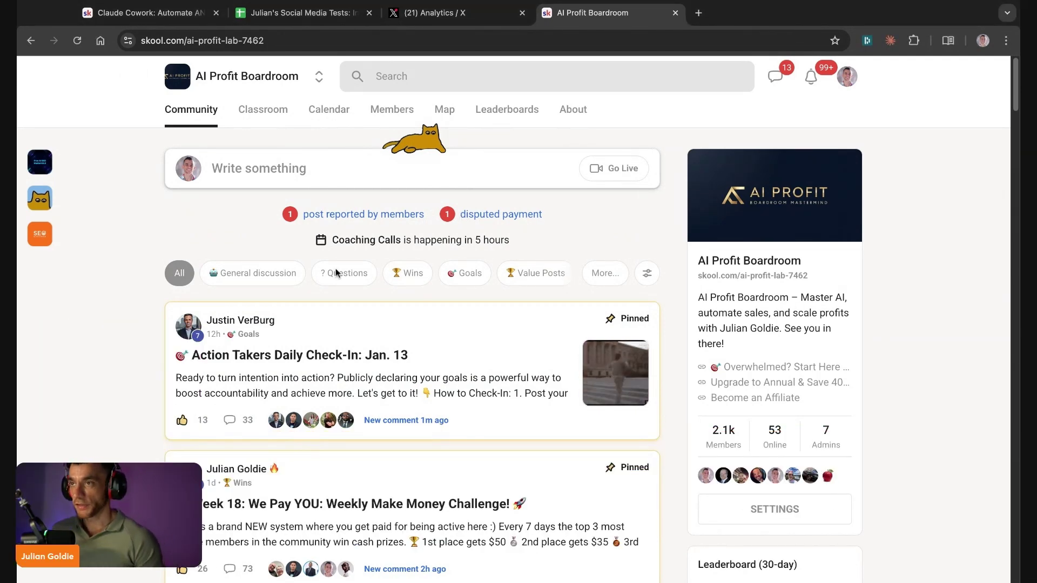
pyautogui.click(311, 340)
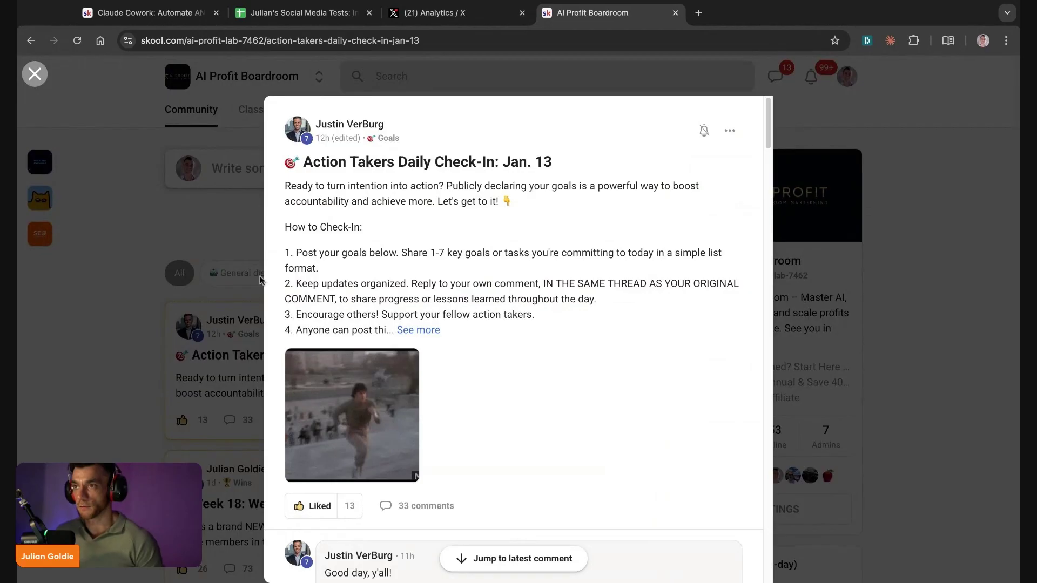
pyautogui.click(237, 315)
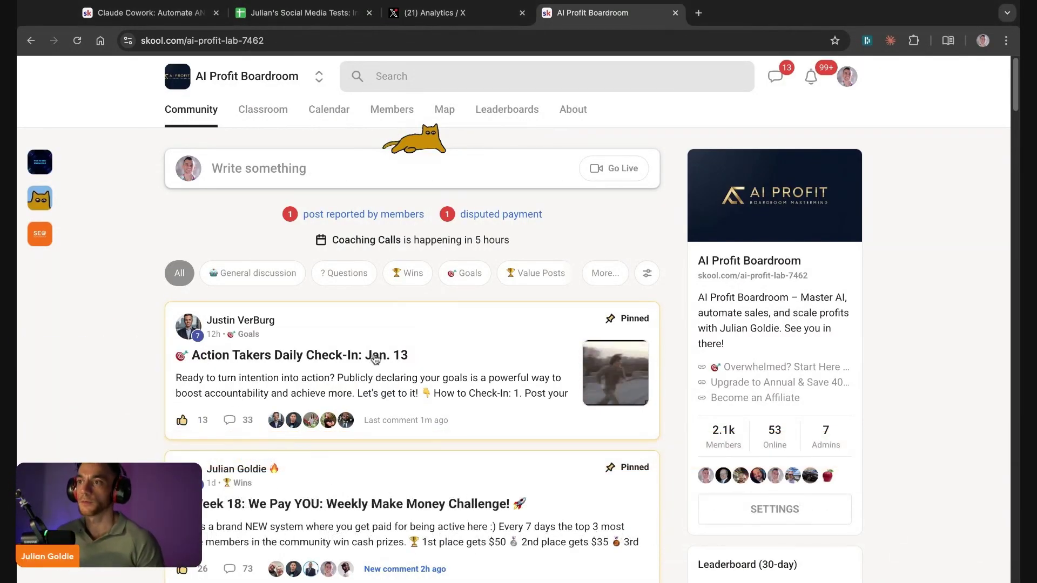
pyautogui.click(345, 354)
pyautogui.scroll(-10, 474, 420)
pyautogui.scroll(-20, 474, 421)
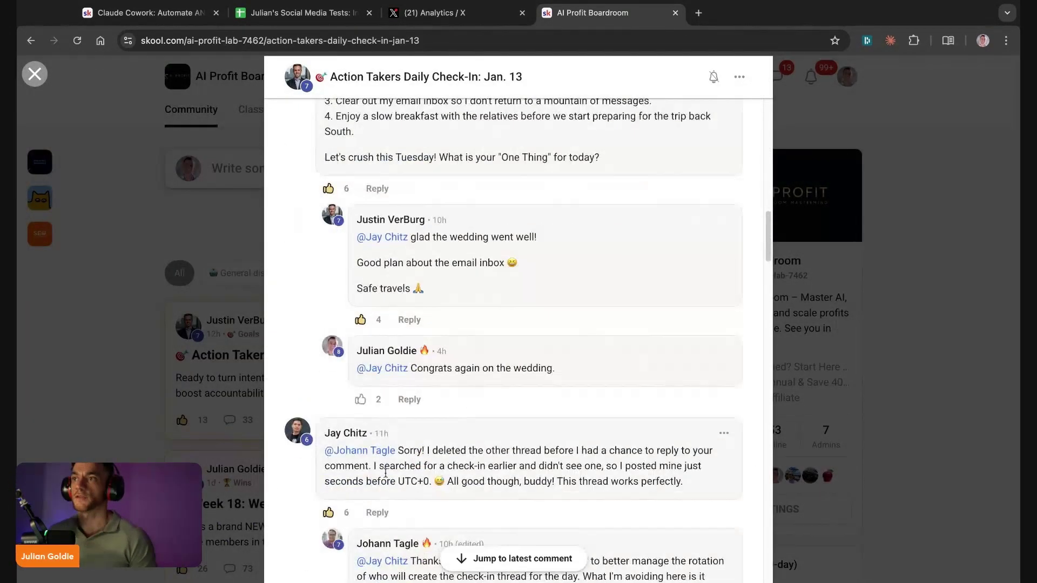
pyautogui.scroll(15, 446, 324)
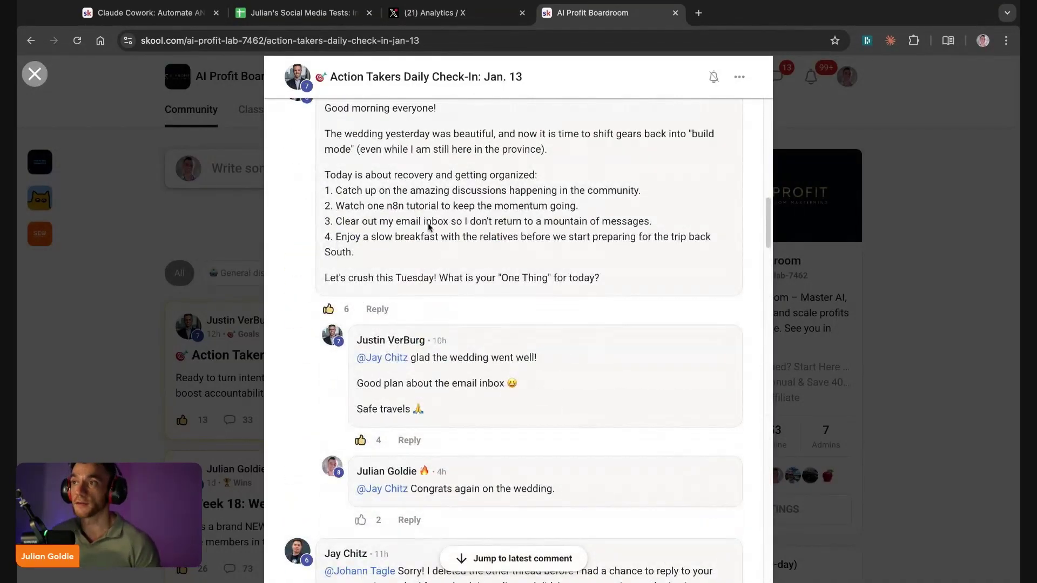
pyautogui.scroll(15, 429, 227)
pyautogui.scroll(-20, 451, 349)
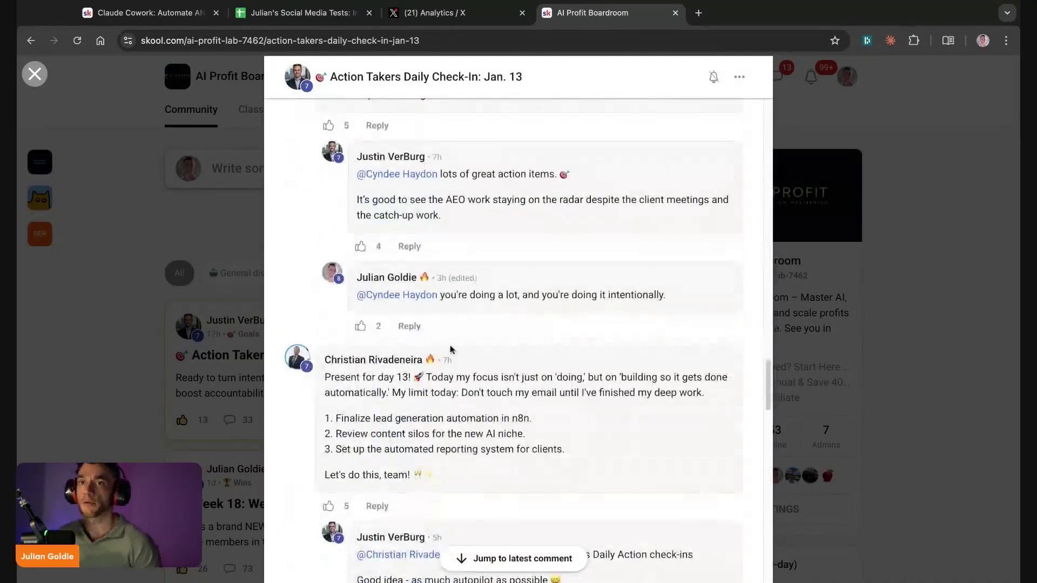
pyautogui.scroll(-10, 451, 349)
pyautogui.click(180, 283)
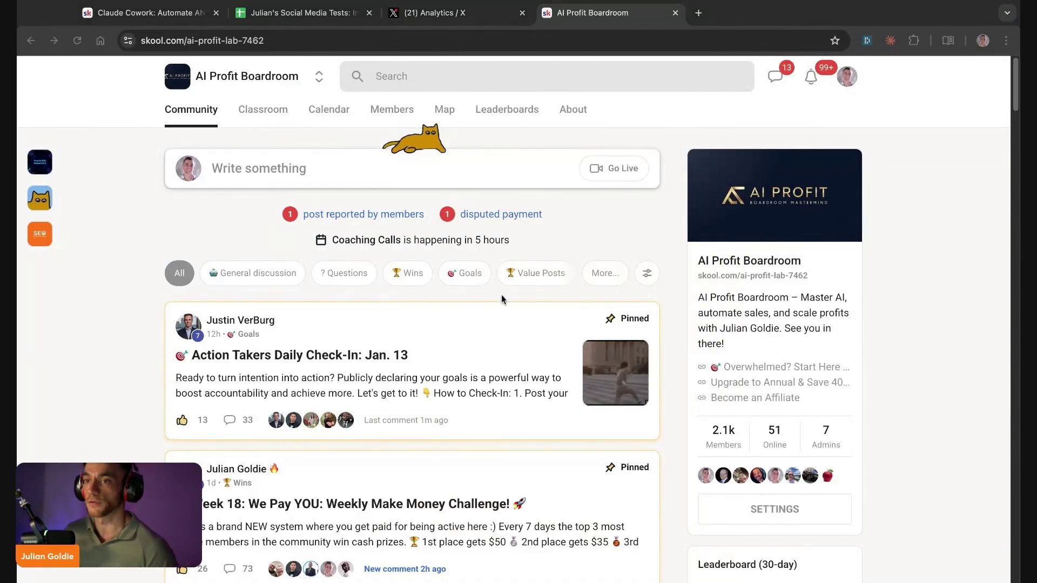
pyautogui.click(275, 116)
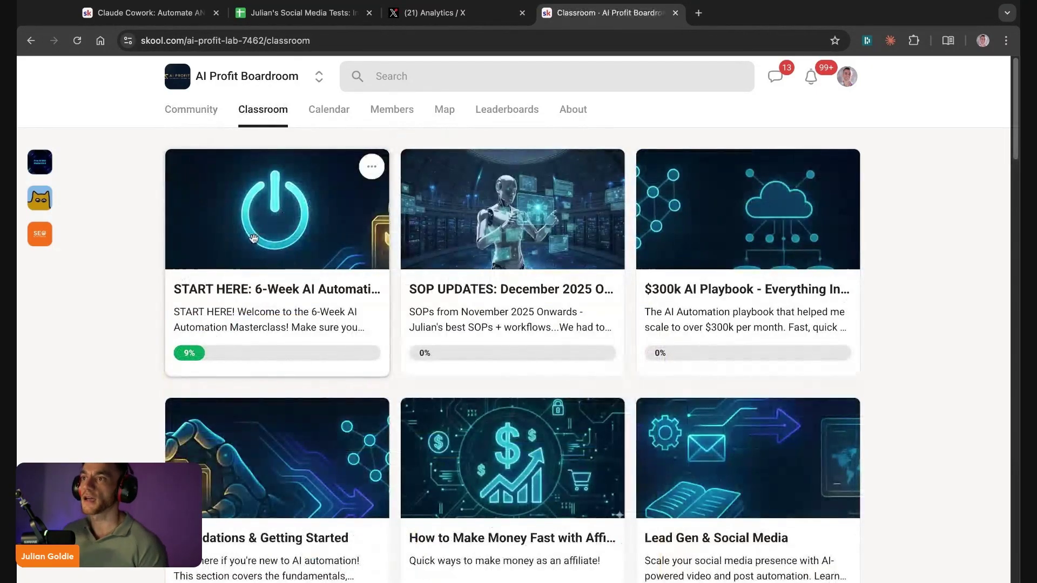
pyautogui.click(200, 202)
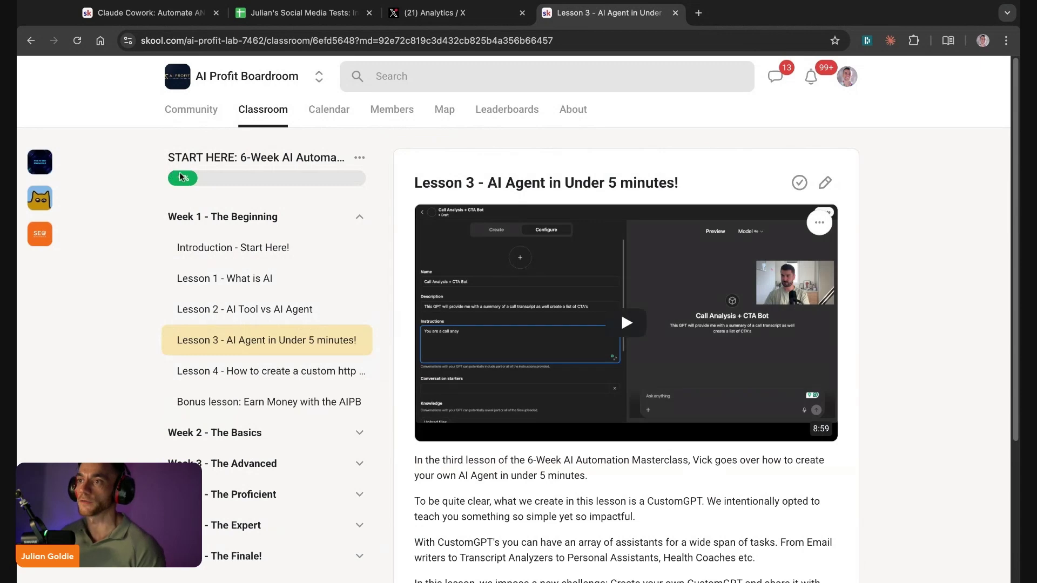
pyautogui.scroll(-3, 330, 262)
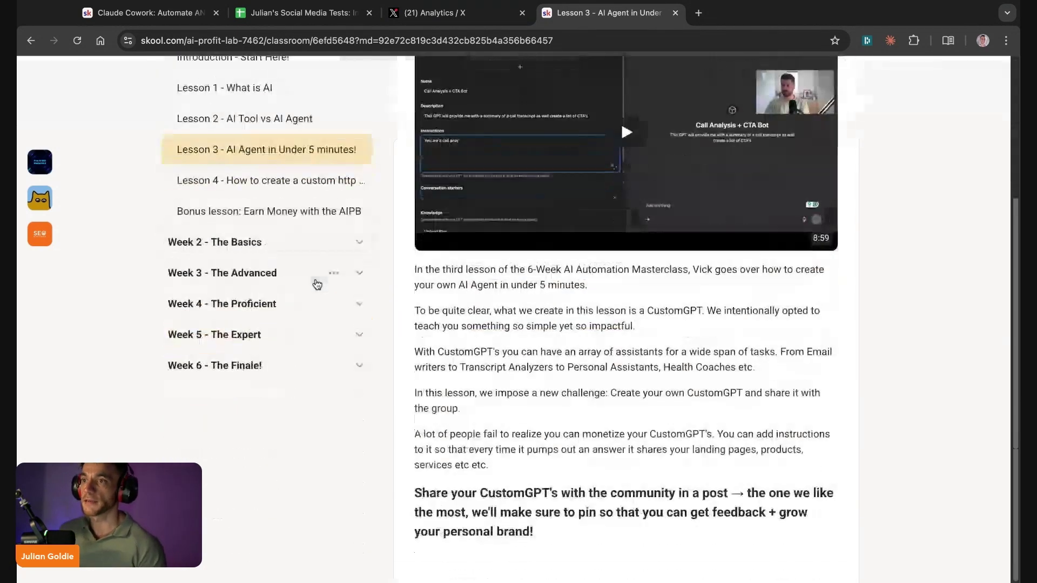
pyautogui.scroll(3, 217, 269)
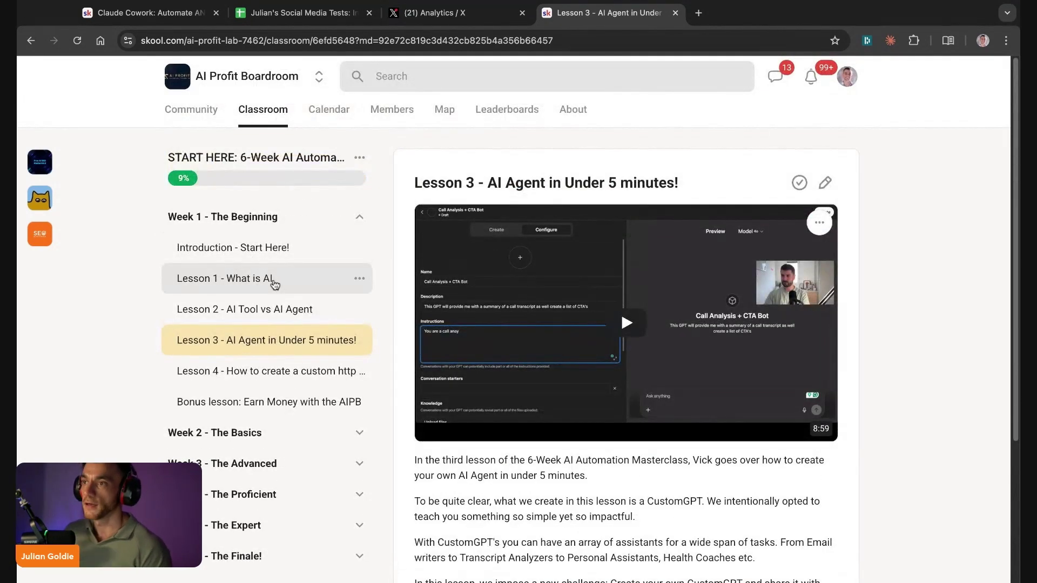
pyautogui.tripleClick(414, 183)
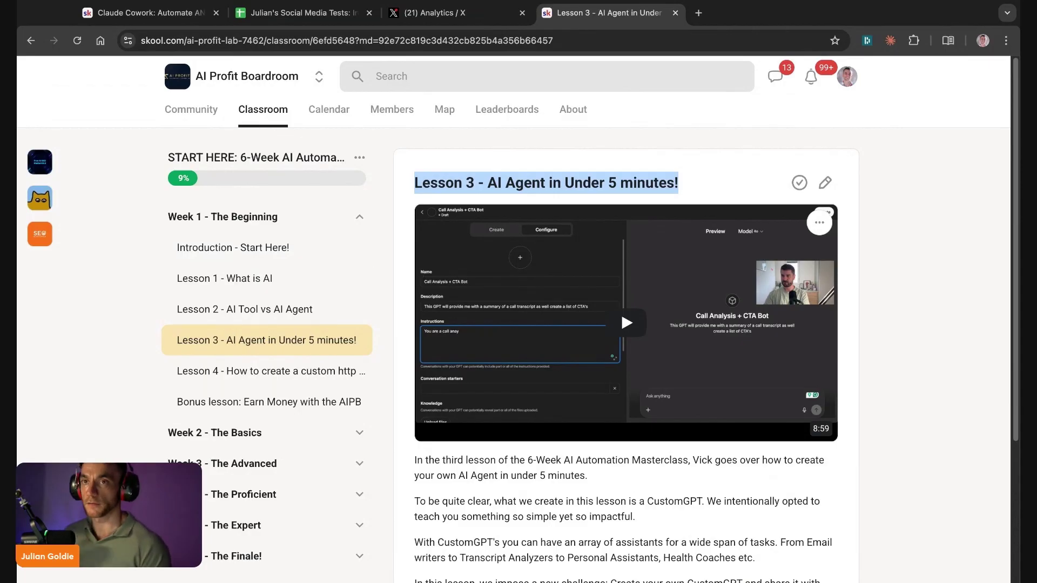
pyautogui.click(265, 121)
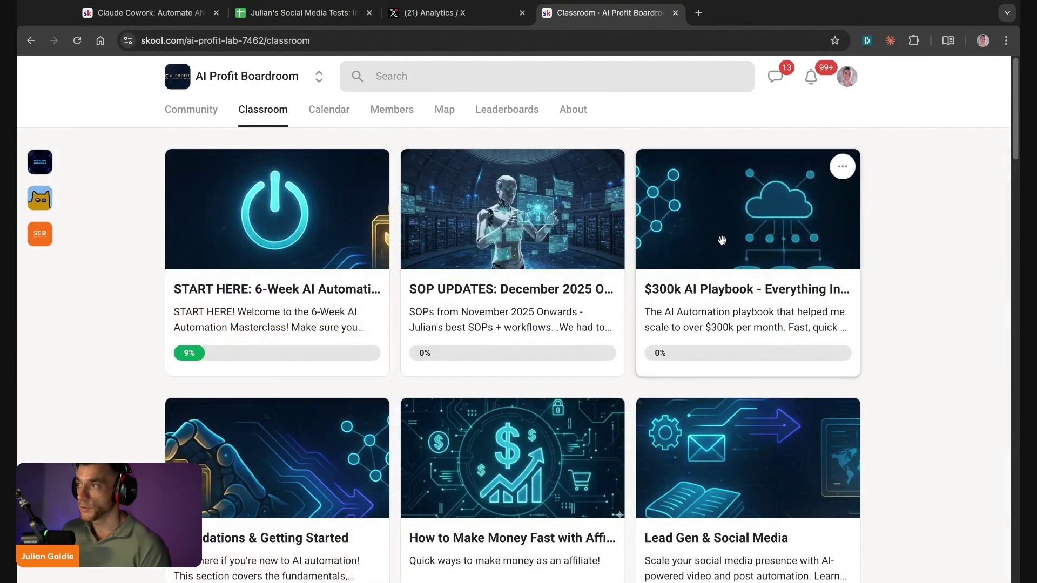
pyautogui.click(793, 238)
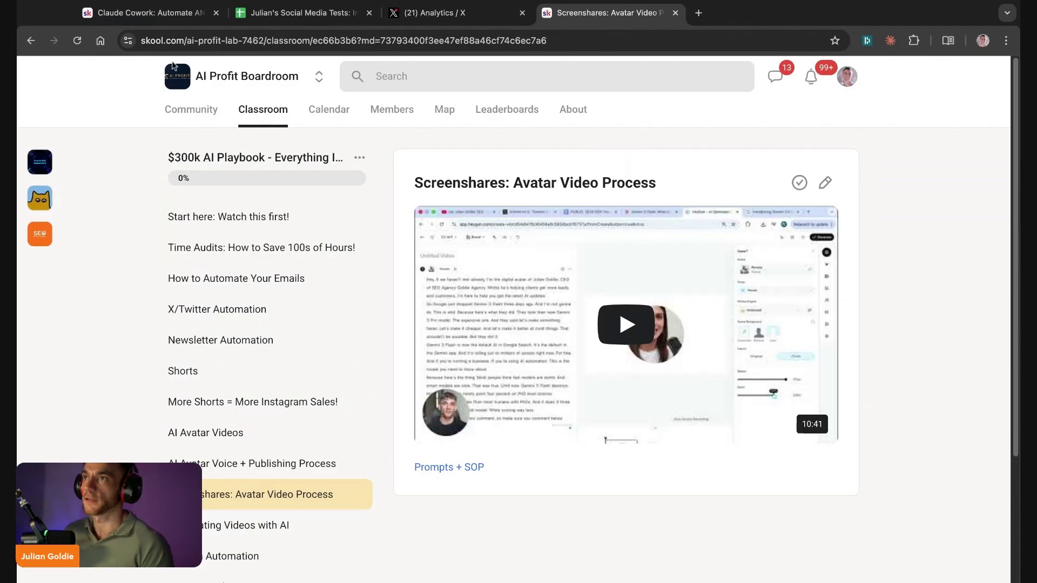
pyautogui.click(237, 114)
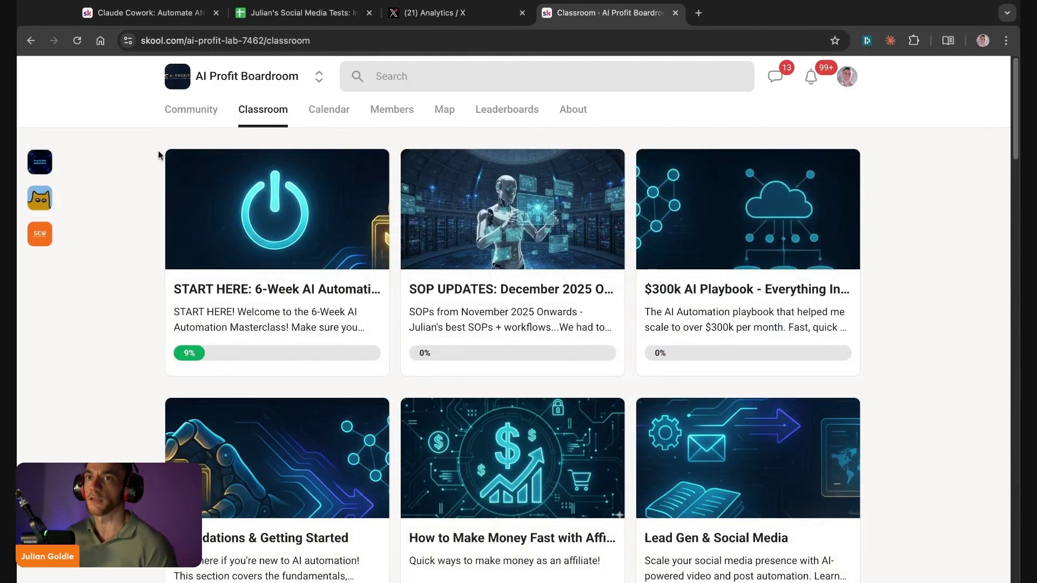
pyautogui.click(39, 162)
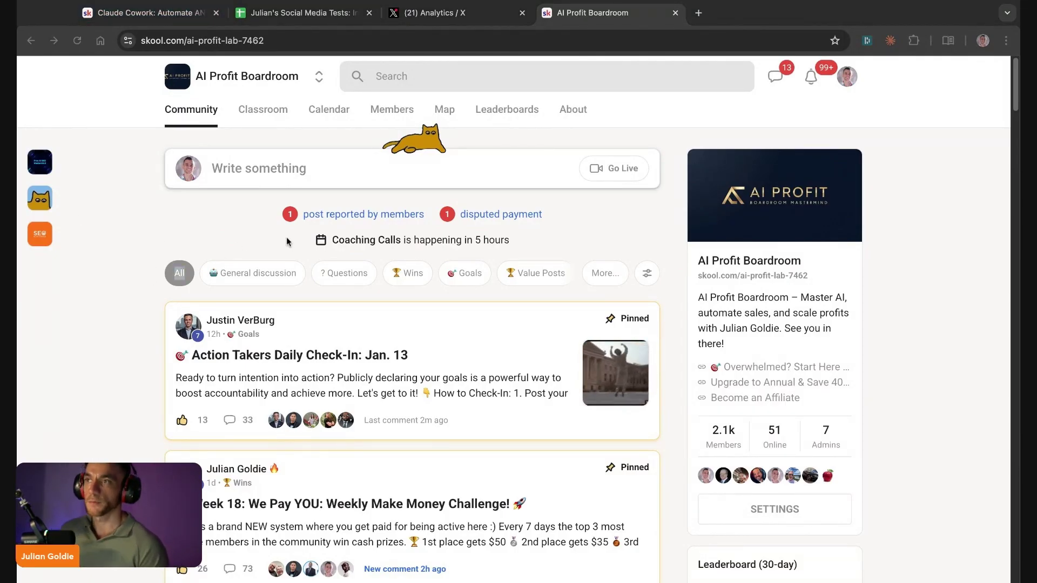
# Step: Look through the AI Profit Boardroom's About, Calendar and Classroom pages
pyautogui.click(573, 108)
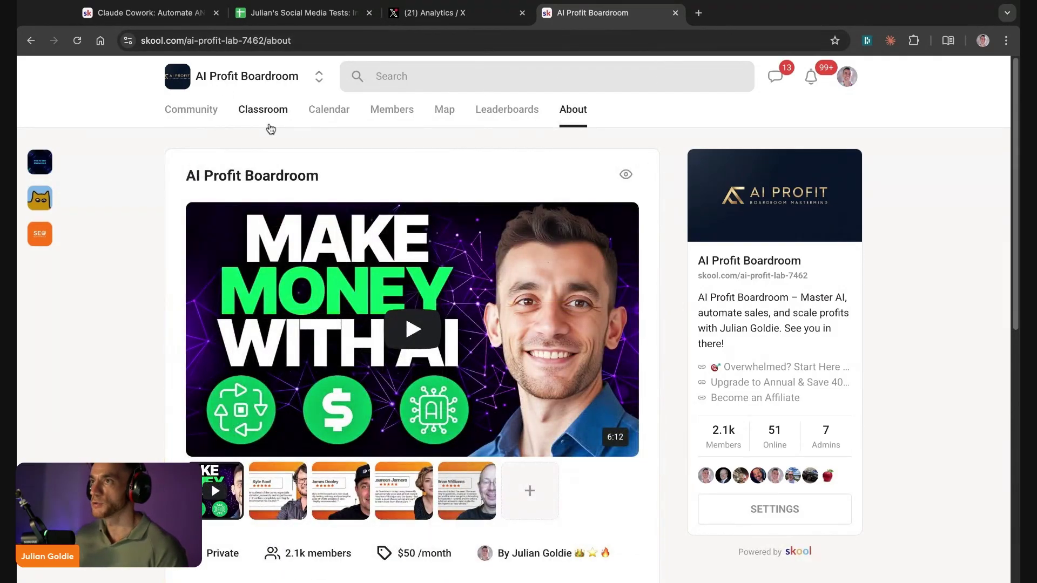
pyautogui.click(334, 110)
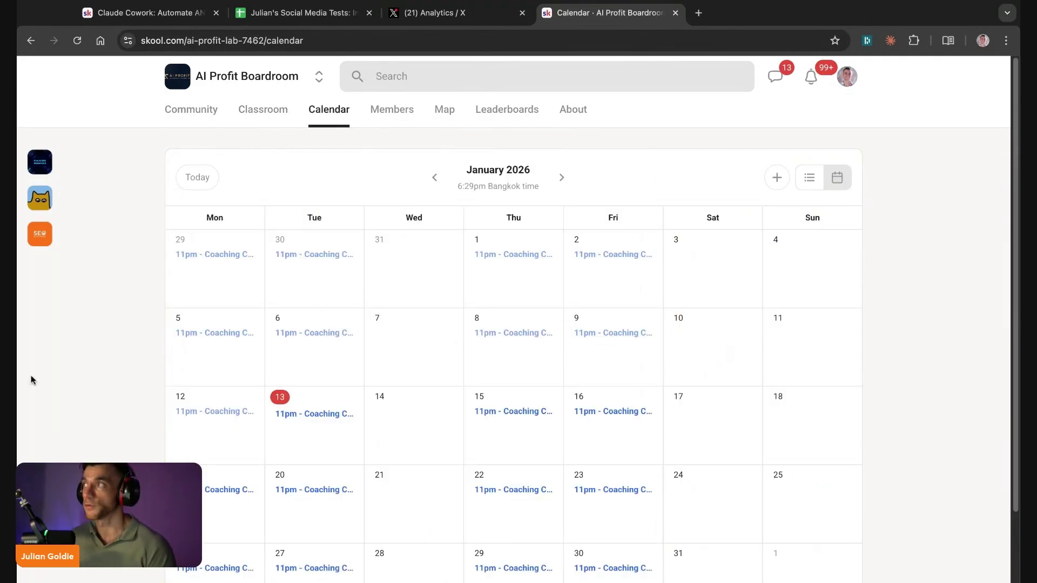
pyautogui.scroll(-2, 51, 301)
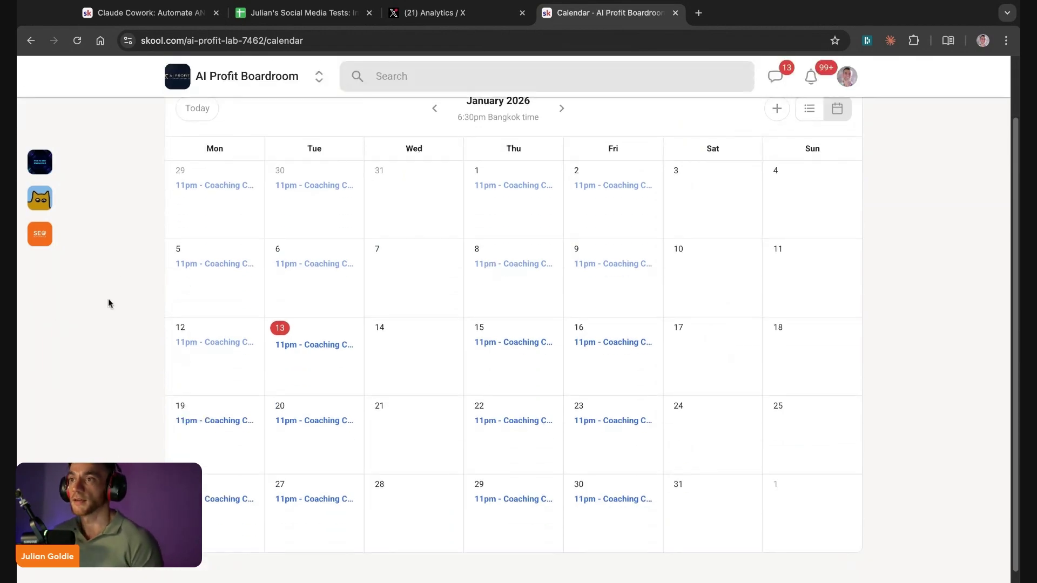
pyautogui.scroll(2, 111, 305)
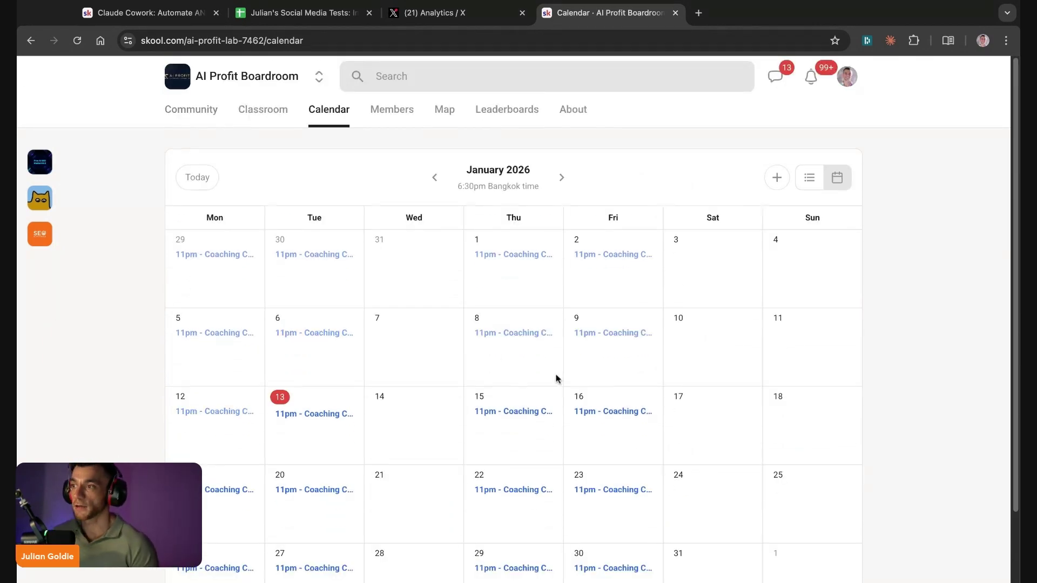
pyautogui.click(263, 109)
pyautogui.scroll(-8, 744, 394)
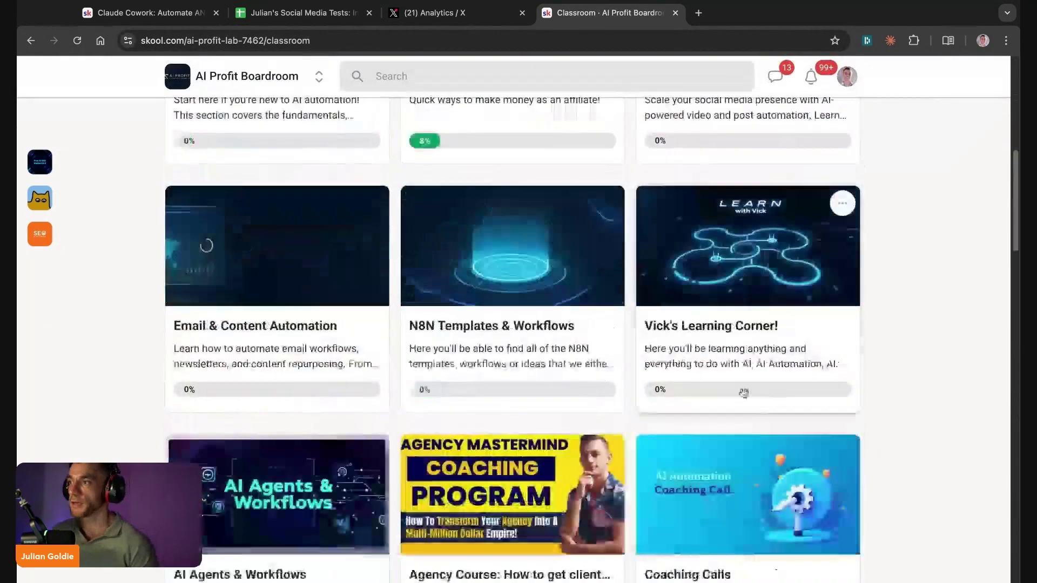
pyautogui.scroll(8, 744, 393)
# Step: Scroll the community feed, then return to the About page showing 2.1k members and $50/month
pyautogui.click(179, 110)
pyautogui.scroll(-4, 291, 385)
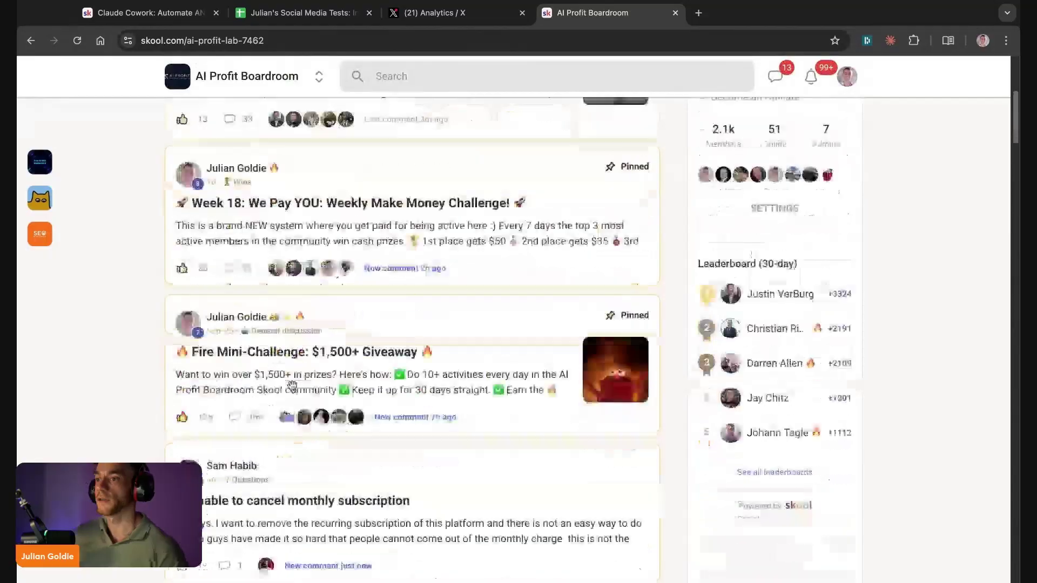
pyautogui.scroll(-12, 292, 385)
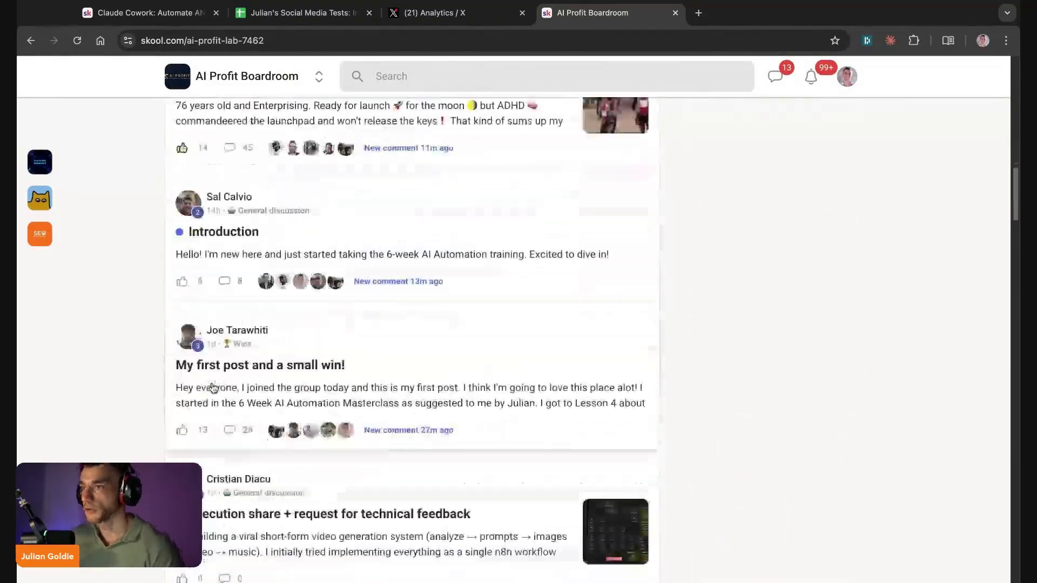
pyautogui.scroll(-5, 212, 387)
pyautogui.scroll(15, 306, 324)
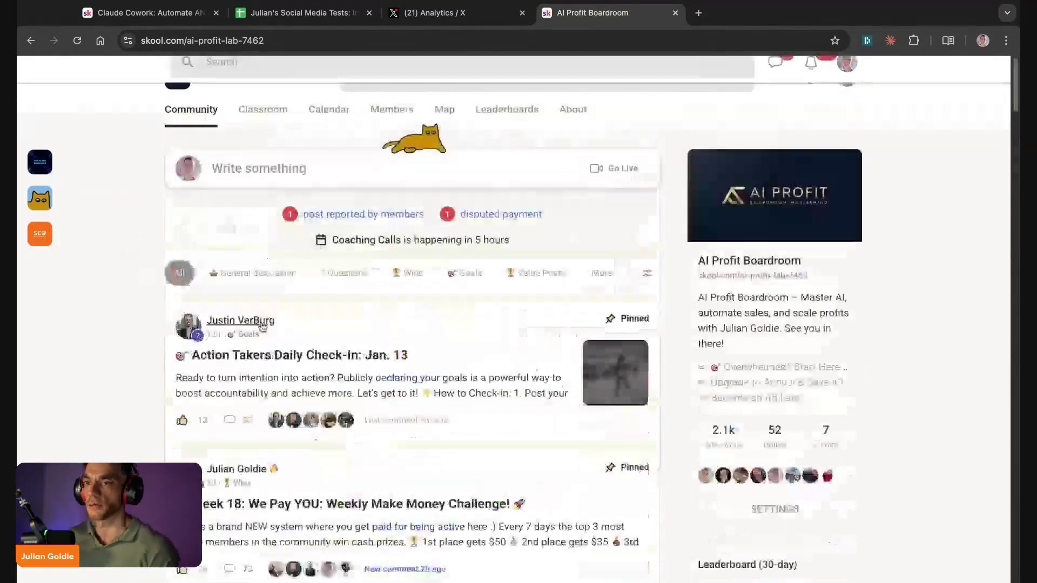
pyautogui.scroll(-18, 263, 326)
pyautogui.scroll(18, 395, 451)
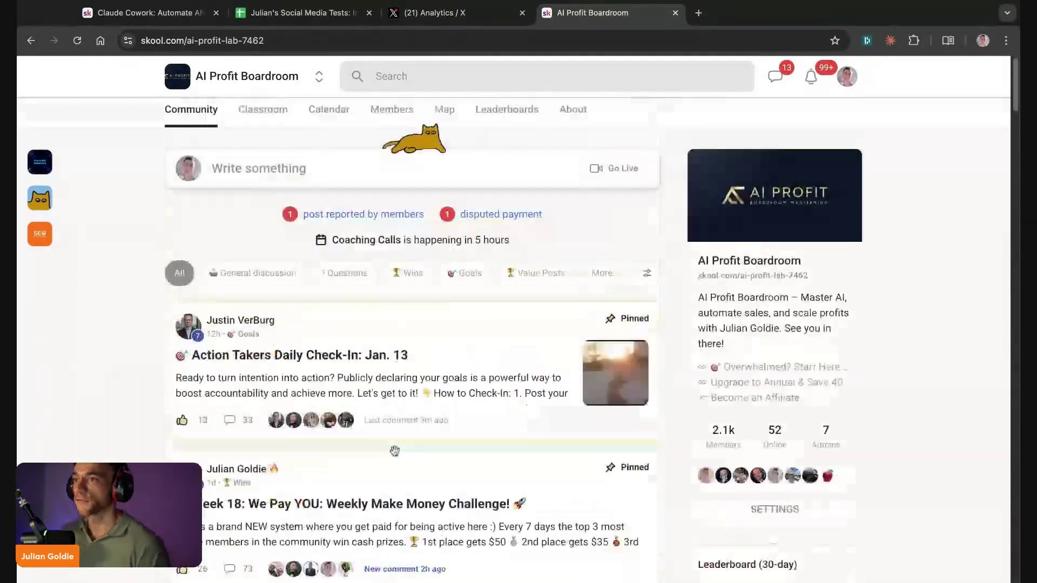
pyautogui.click(573, 109)
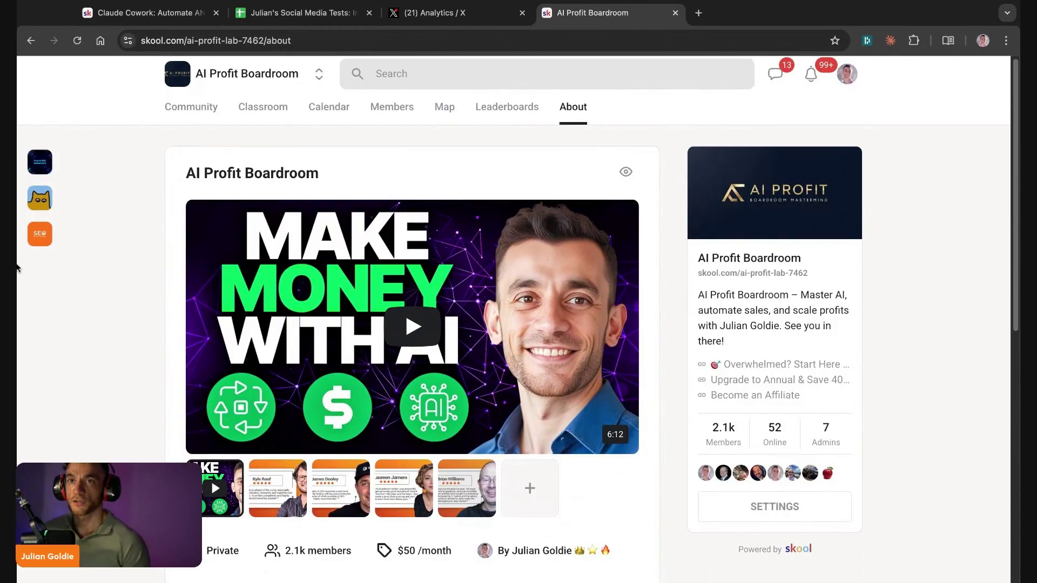